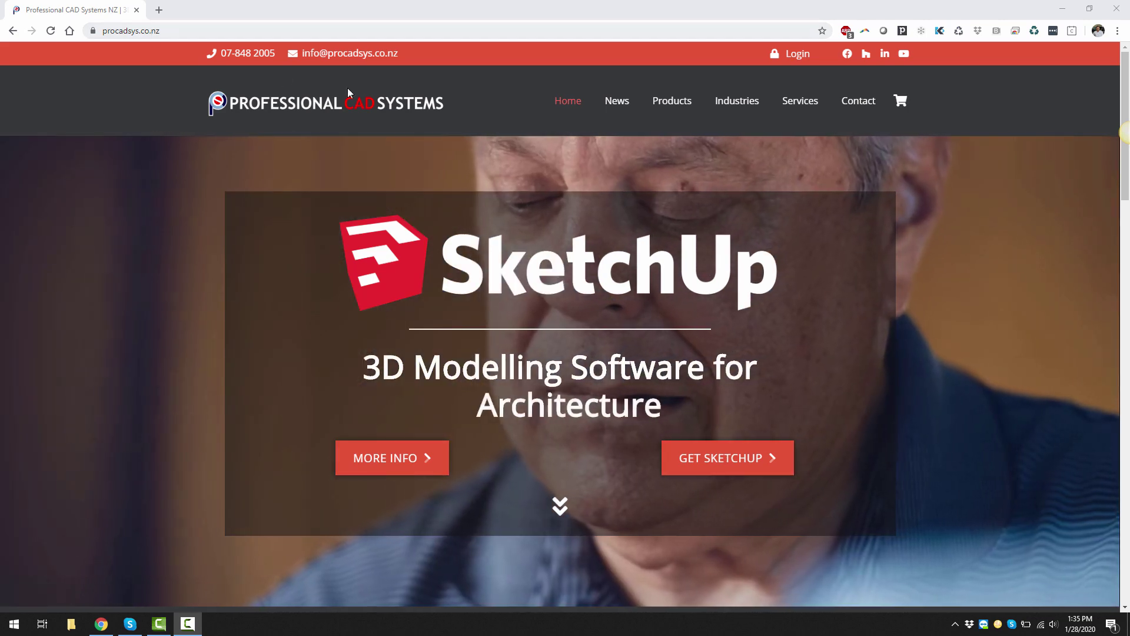
Step: Open the Download SketchUp page from the Products menu of the Professional CAD Systems site
mouse_move(661, 108)
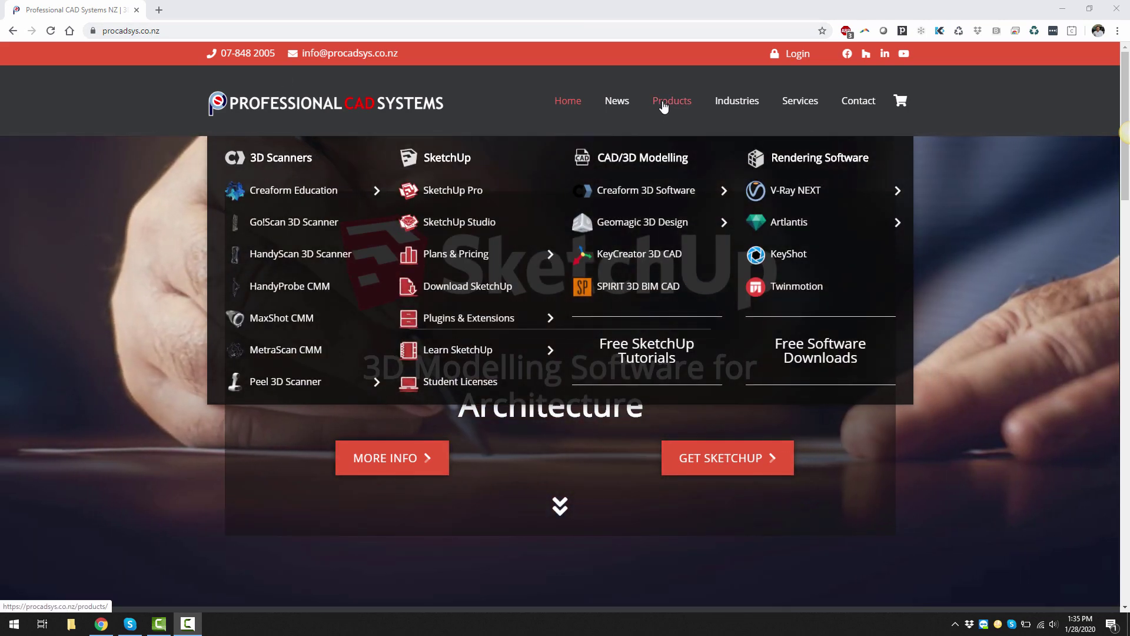
mouse_move(648, 204)
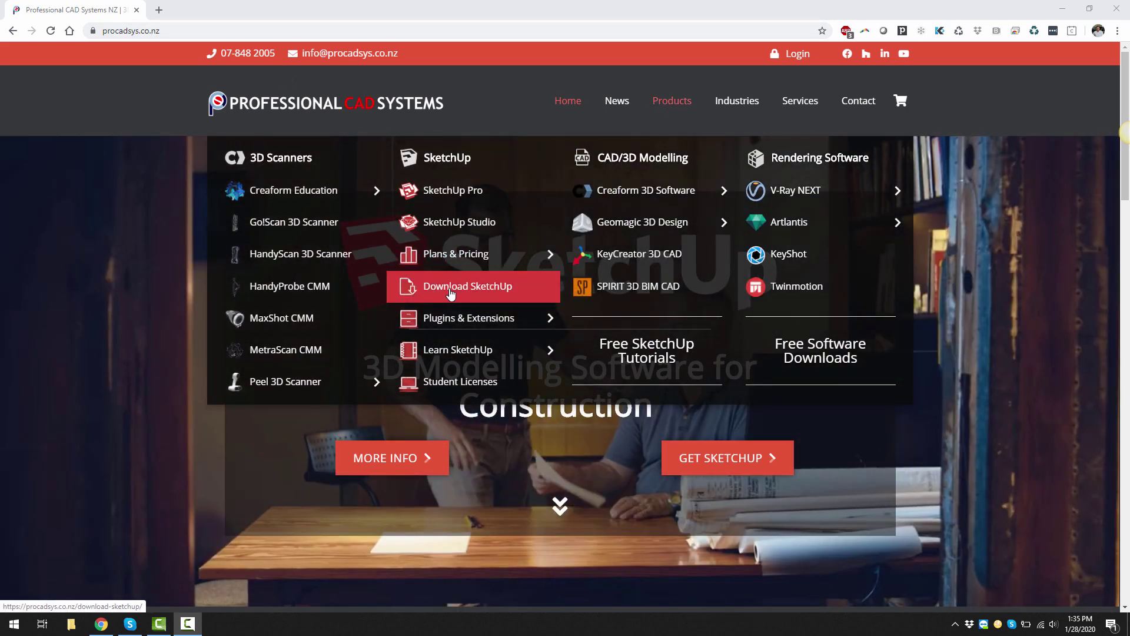
left_click(451, 291)
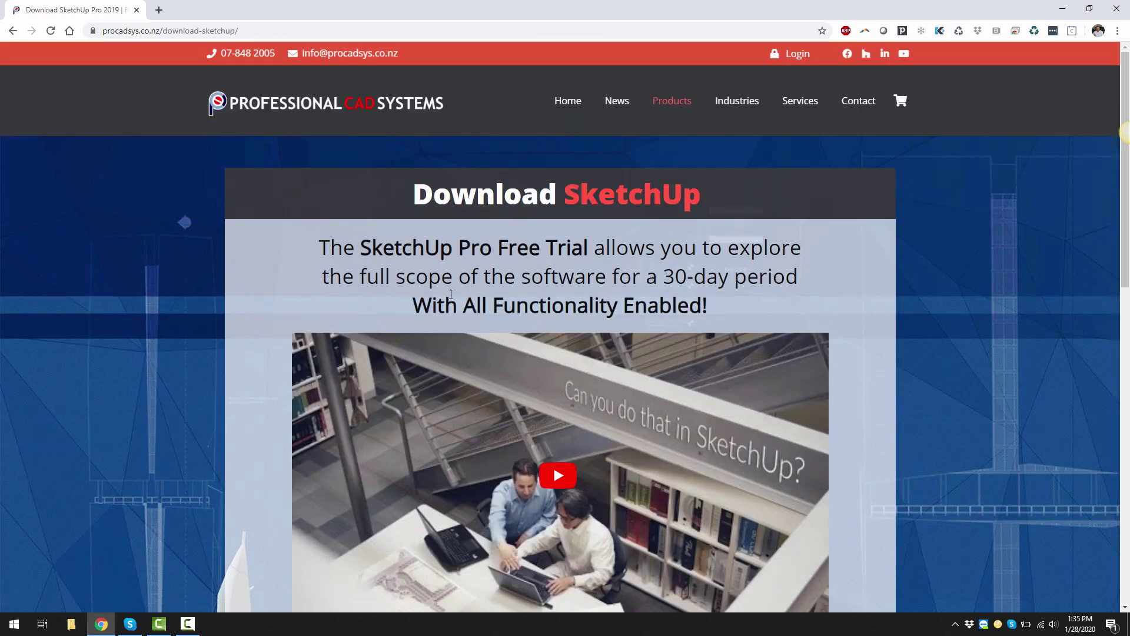
Step: Log in to the Professional CAD Systems site with the saved account details
scroll(457, 303, "down", 1)
scroll(456, 302, "down", 5)
scroll(456, 309, "down", 2)
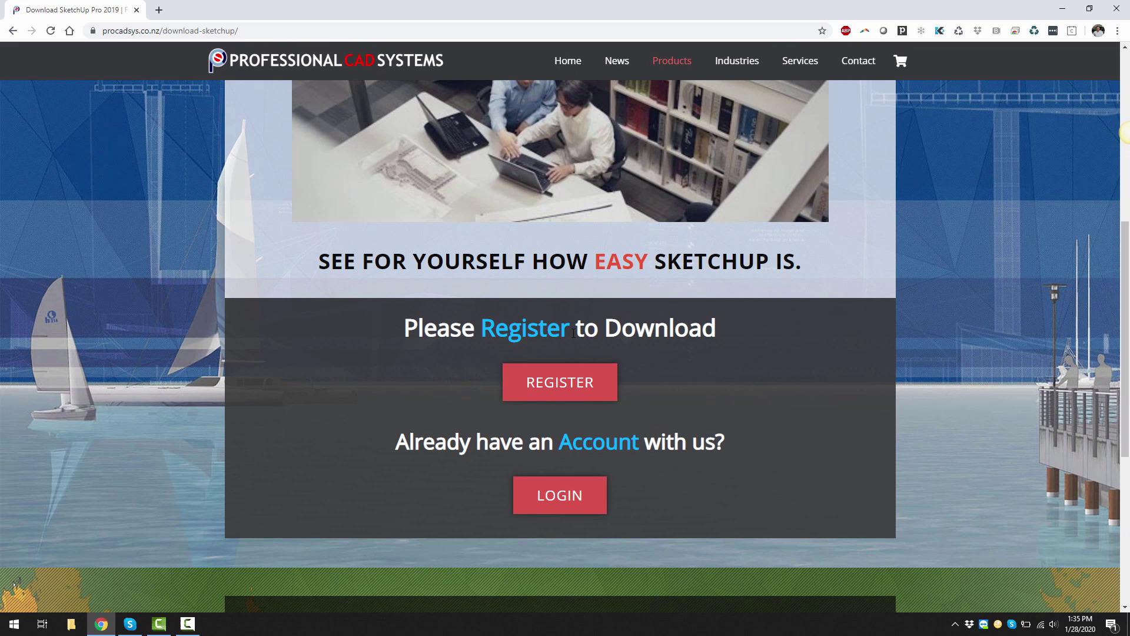
left_click(563, 504)
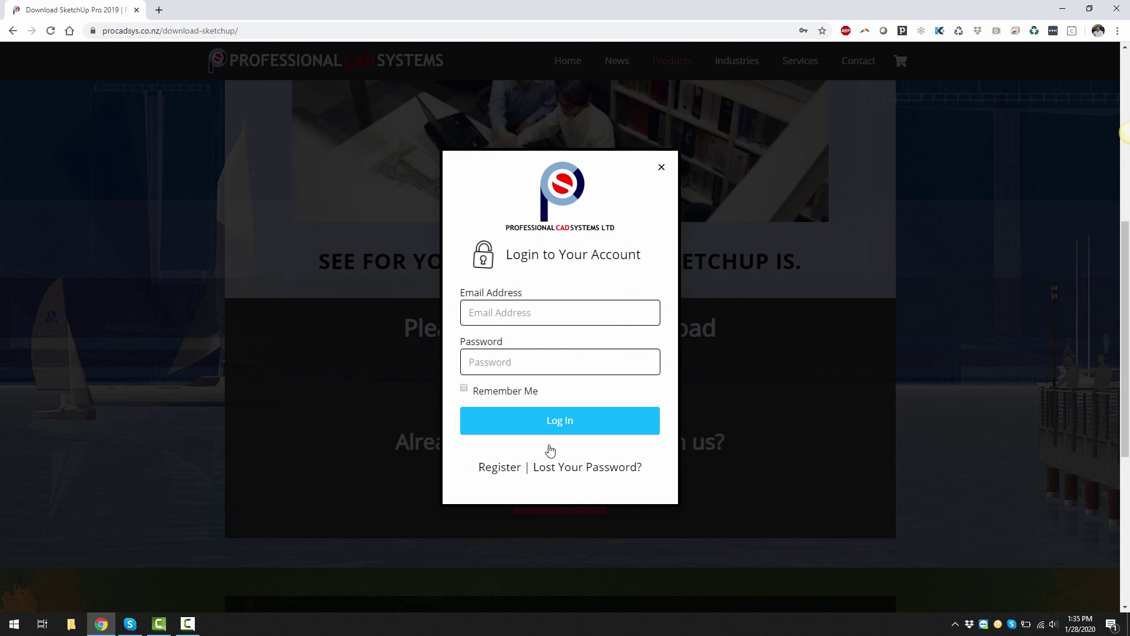
left_click(556, 422)
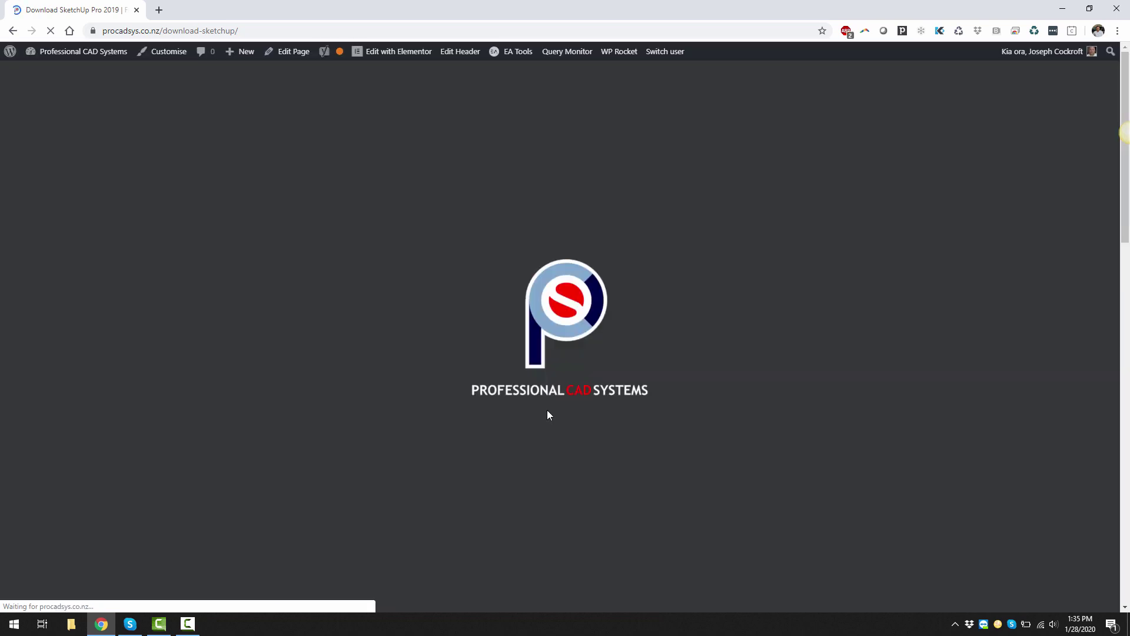
Step: Review SketchUp's system requirements, then minimize Chrome to reveal the desktop
scroll(543, 410, "down", 1)
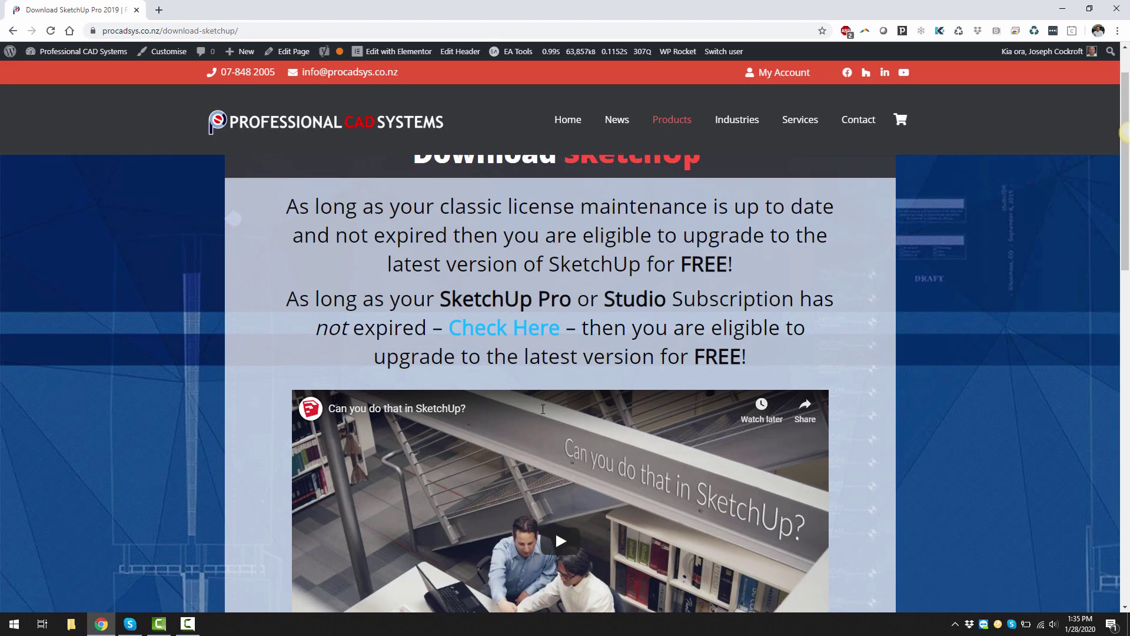
scroll(543, 409, "down", 6)
scroll(785, 371, "down", 3)
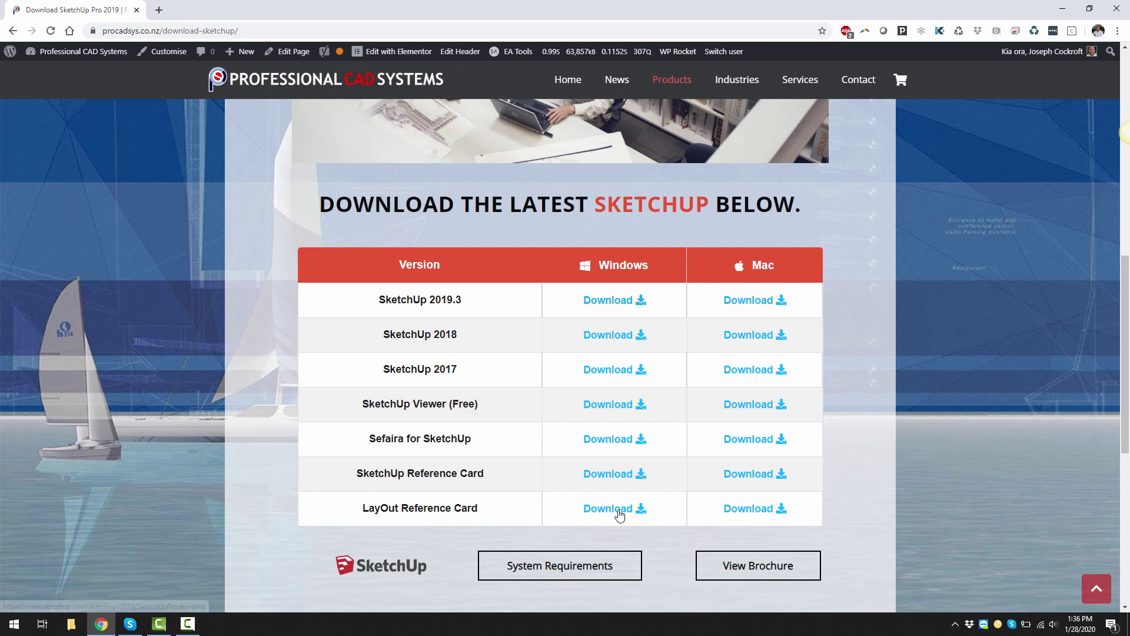
left_click(574, 562)
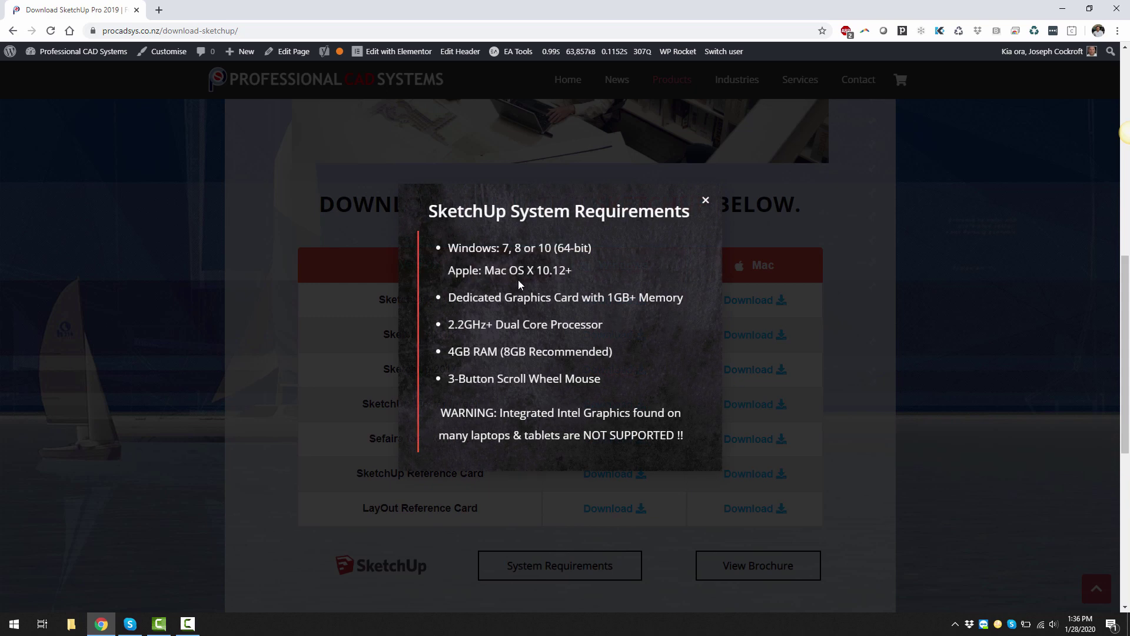
left_click(706, 201)
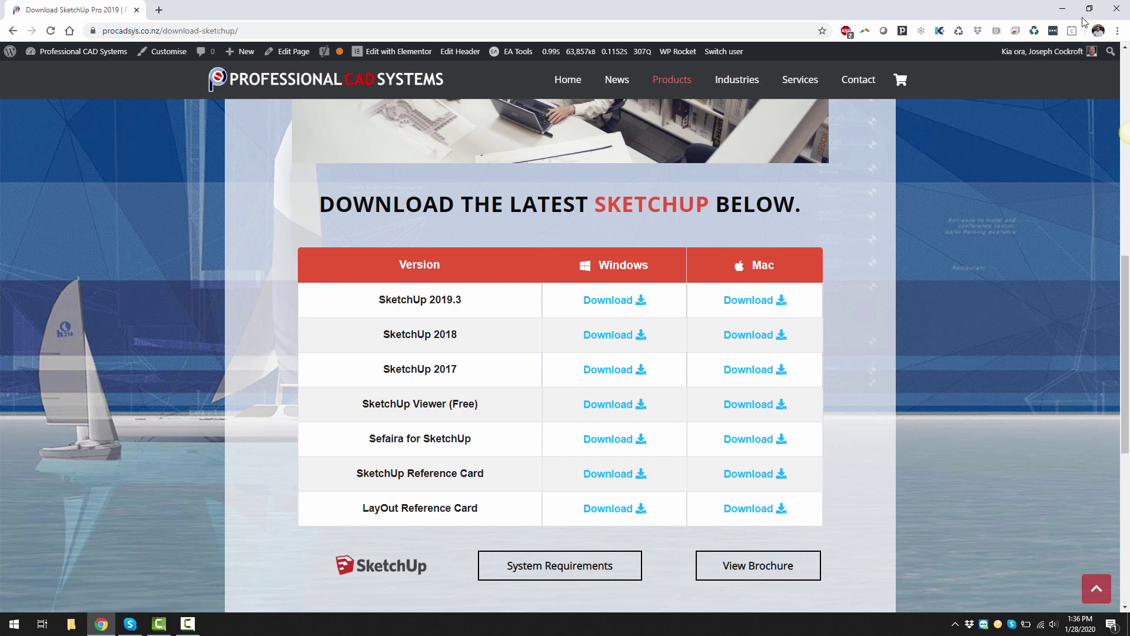
left_click(1061, 9)
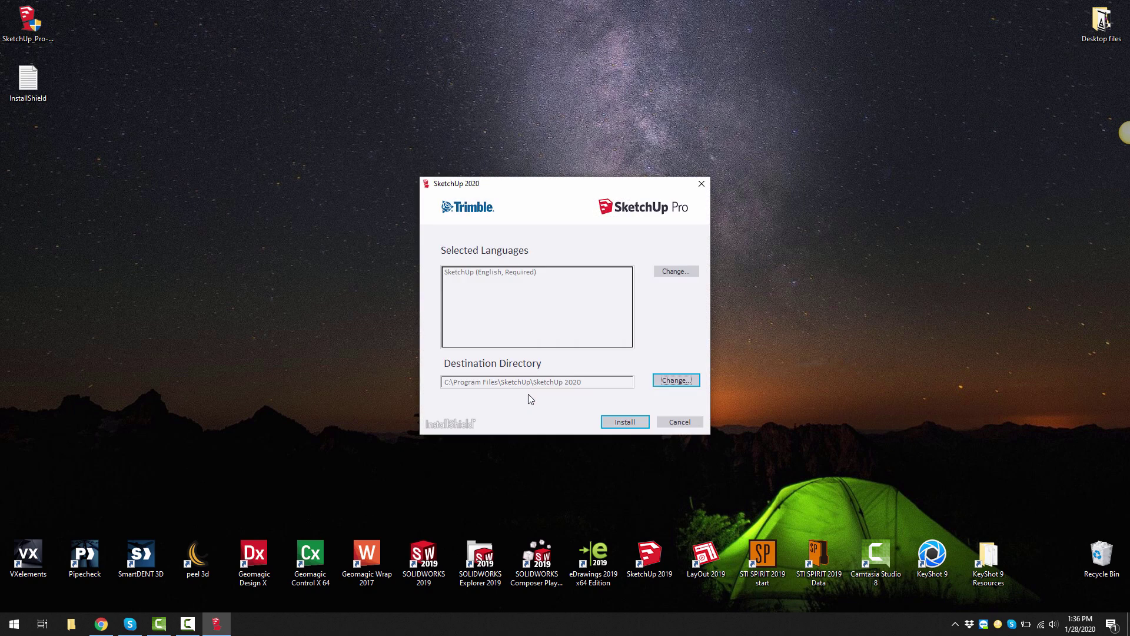
Step: Install SketchUp 2020 into the default folder, dismissing the security toast and declining the restart
left_click(625, 422)
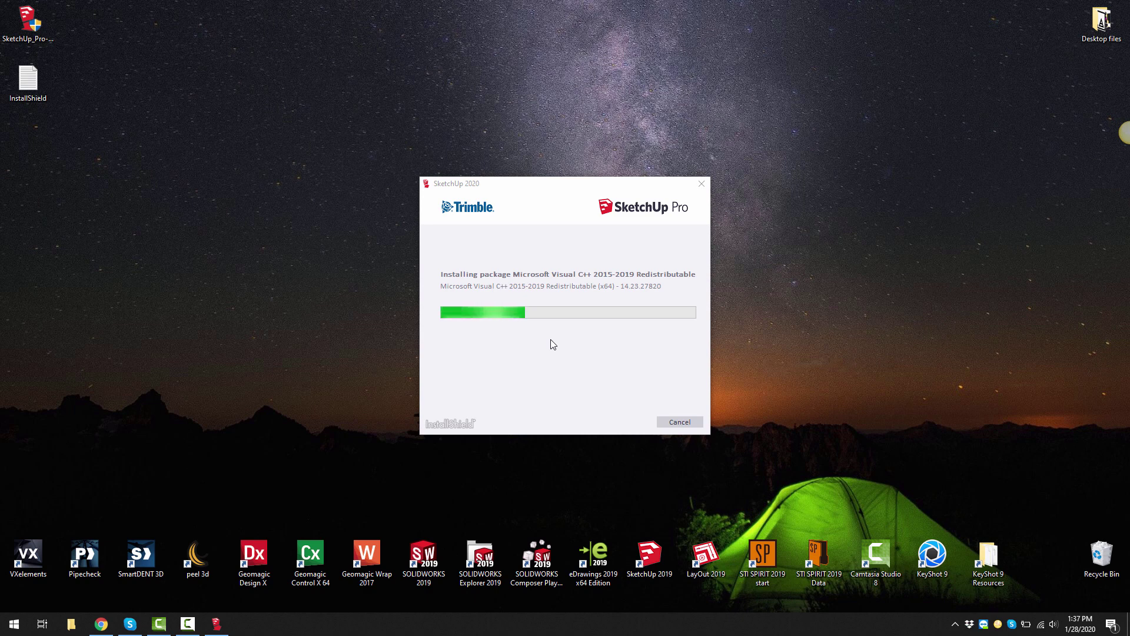
left_click(1110, 504)
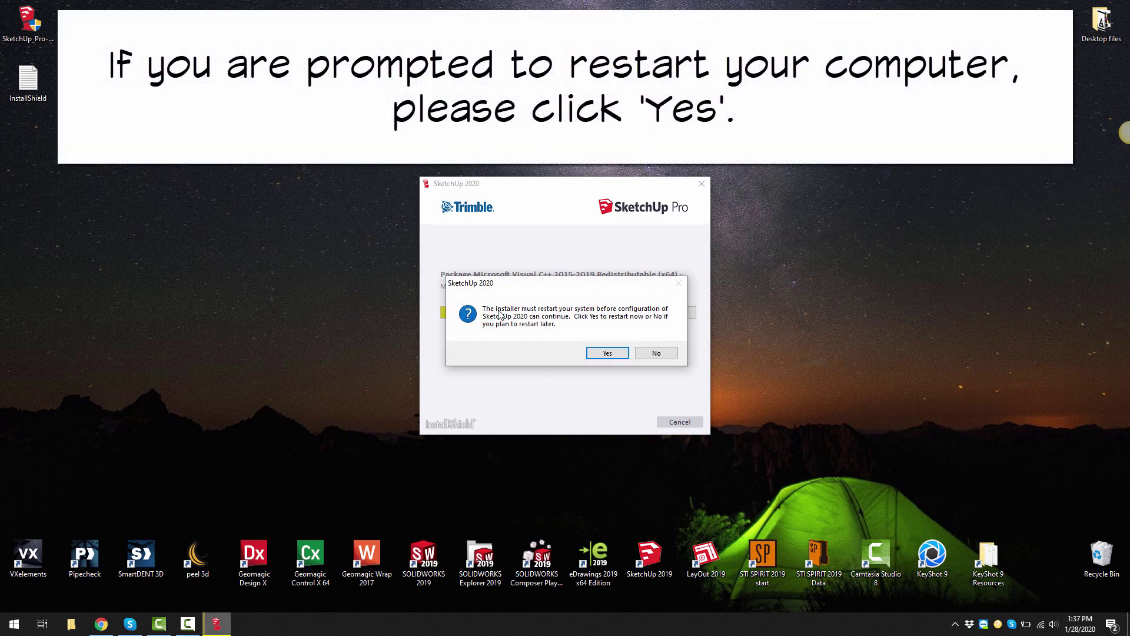
left_click(655, 353)
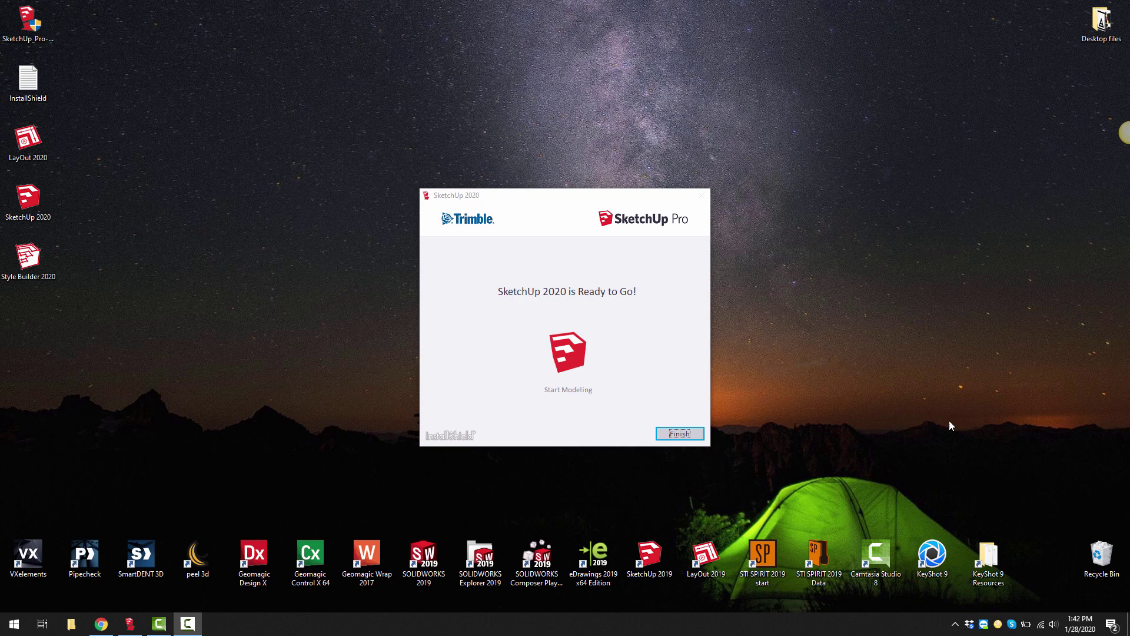
Step: Close the installer and line up the Style Builder, SketchUp and LayOut 2020 icons in a row
left_click(687, 434)
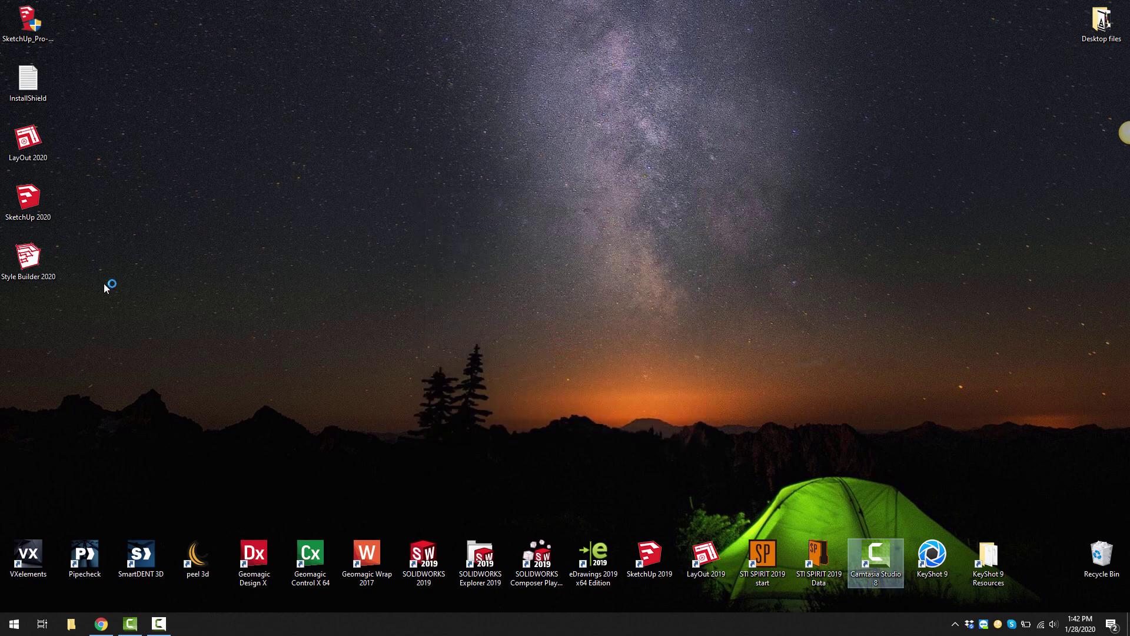
mouse_move(30, 266)
left_mouse_down()
mouse_move(111, 277)
mouse_move(113, 290)
mouse_move(94, 276)
mouse_move(160, 274)
mouse_move(134, 269)
left_mouse_up()
left_click_drag(27, 203, 26, 267)
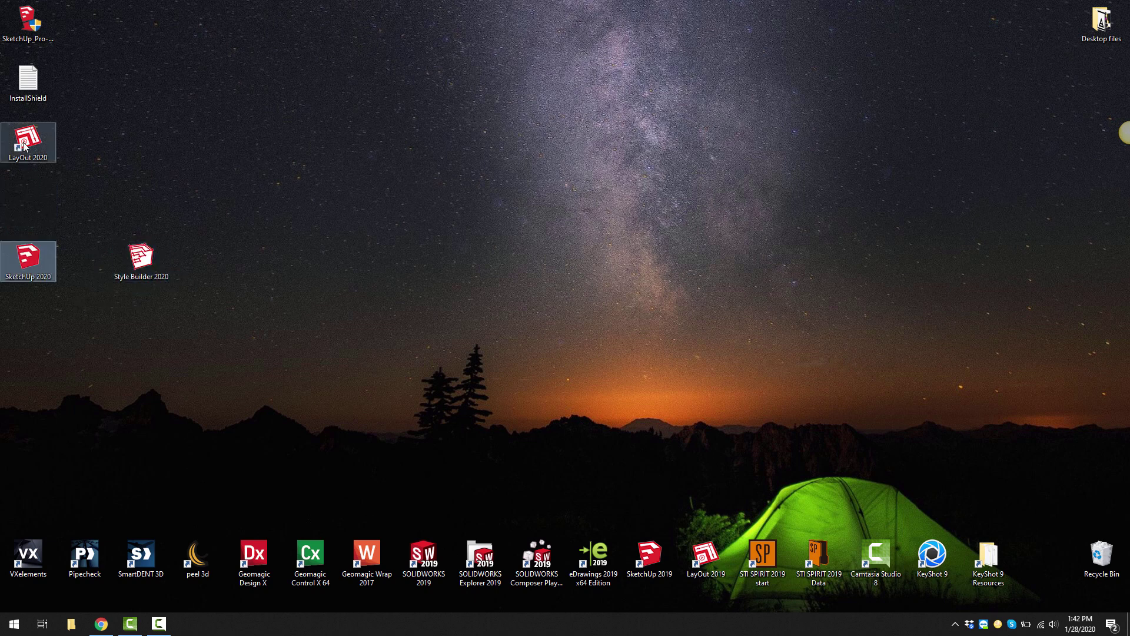
mouse_move(28, 144)
left_mouse_down()
mouse_move(87, 256)
mouse_move(81, 271)
left_mouse_up()
left_click(136, 208)
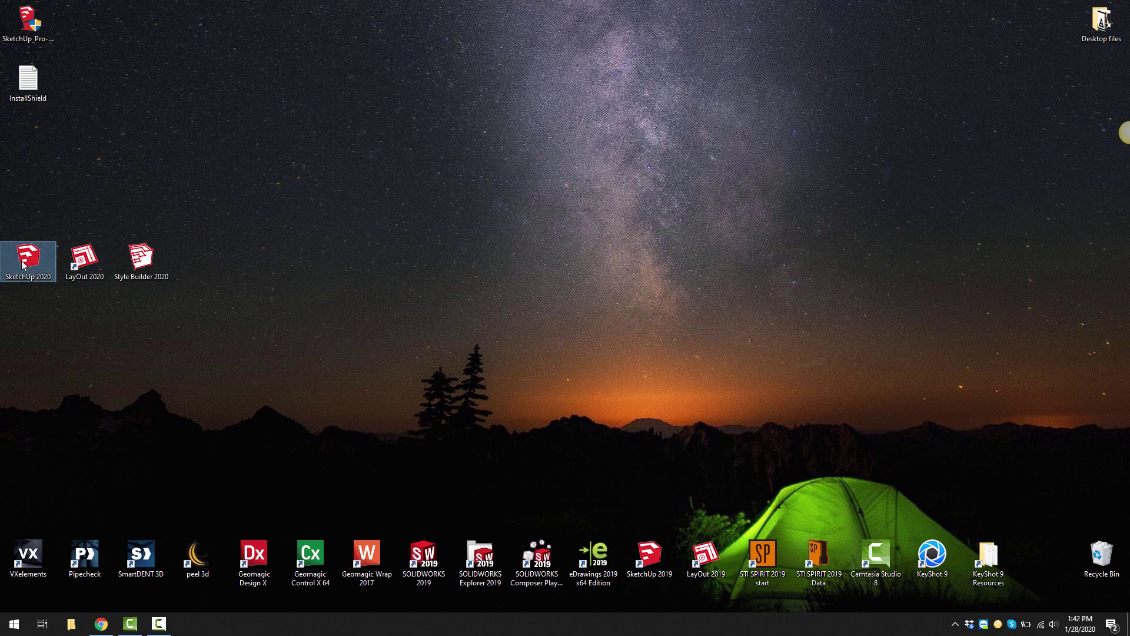
Step: Launch SketchUp 2020 and accept its license agreement
left_click(87, 263, "shift")
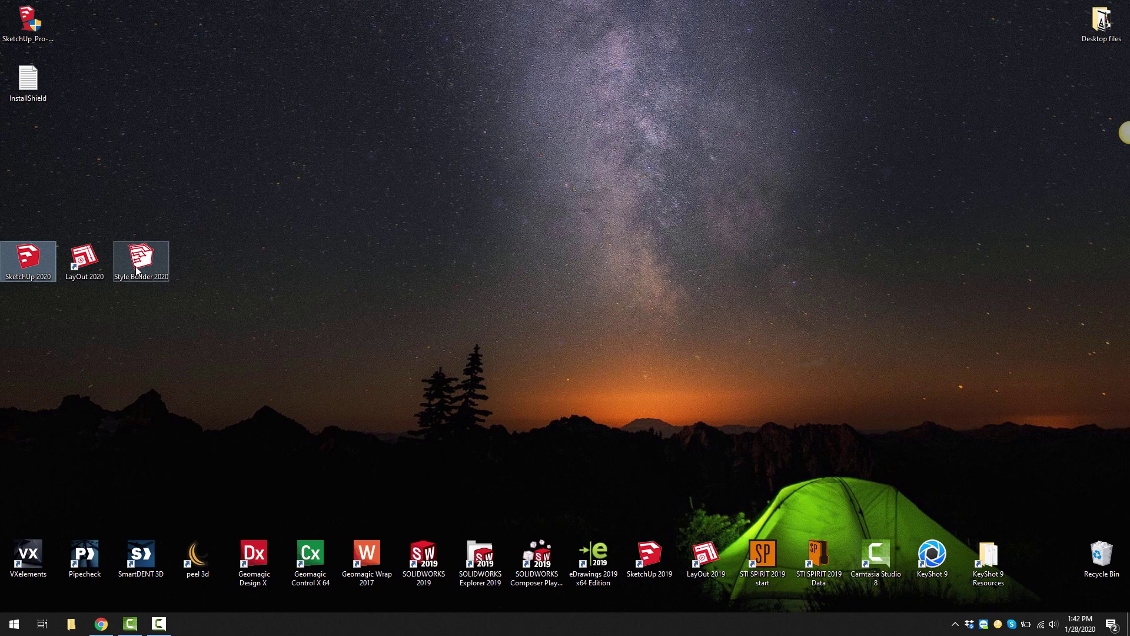
double_click(26, 259)
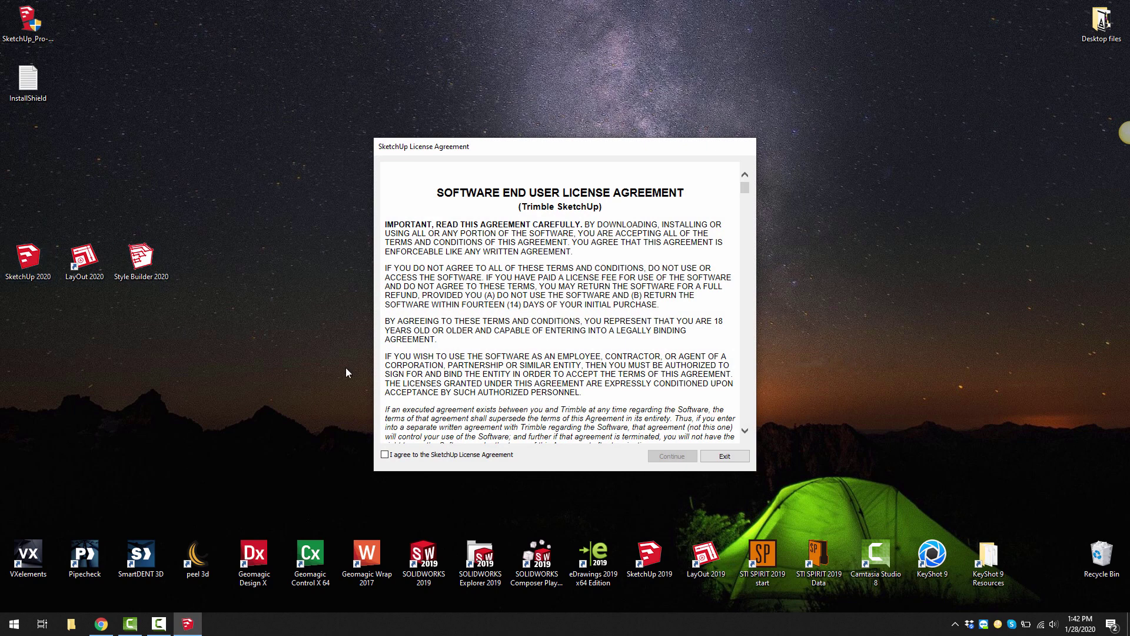
left_click(384, 455)
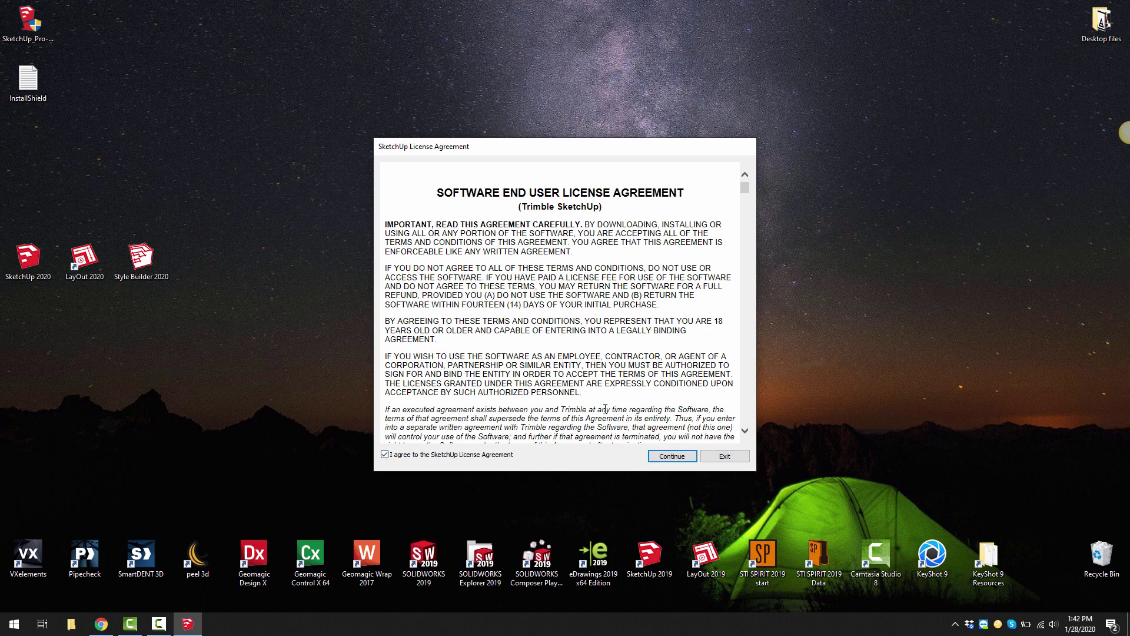
left_click(671, 456)
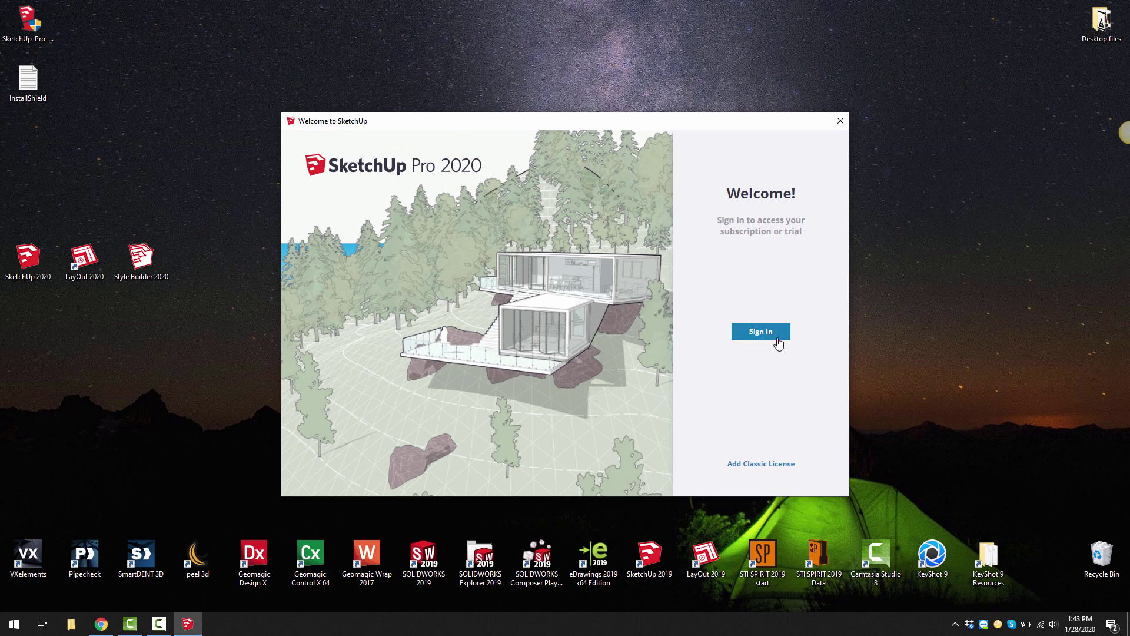
Step: Open the Add Classic License form and try the serial number and authorization code fields
left_click(759, 333)
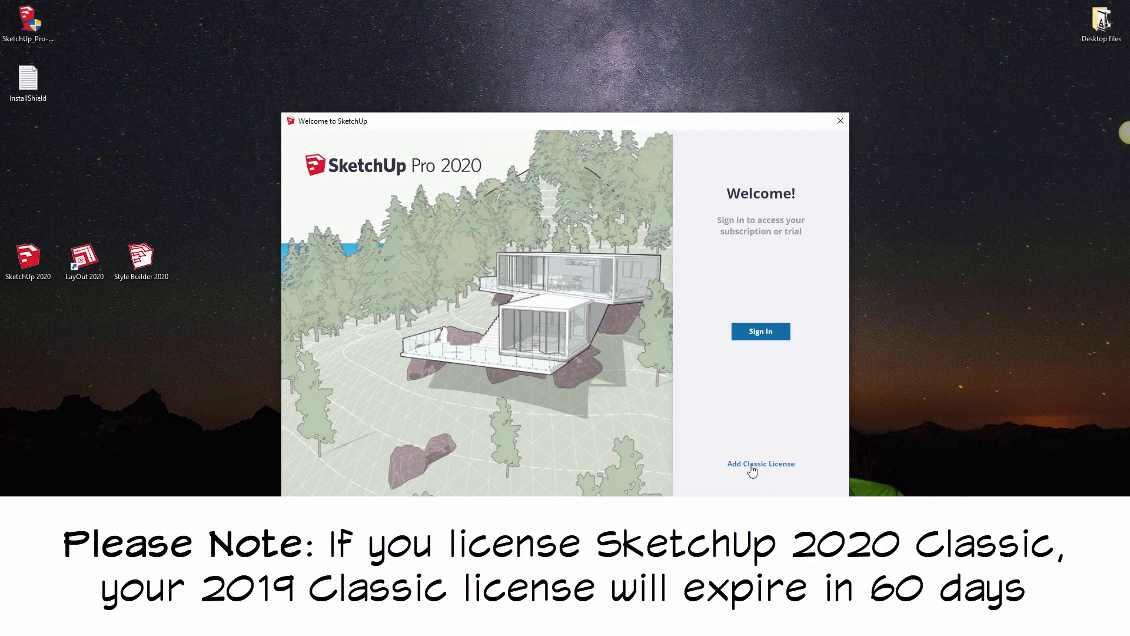
left_click(753, 467)
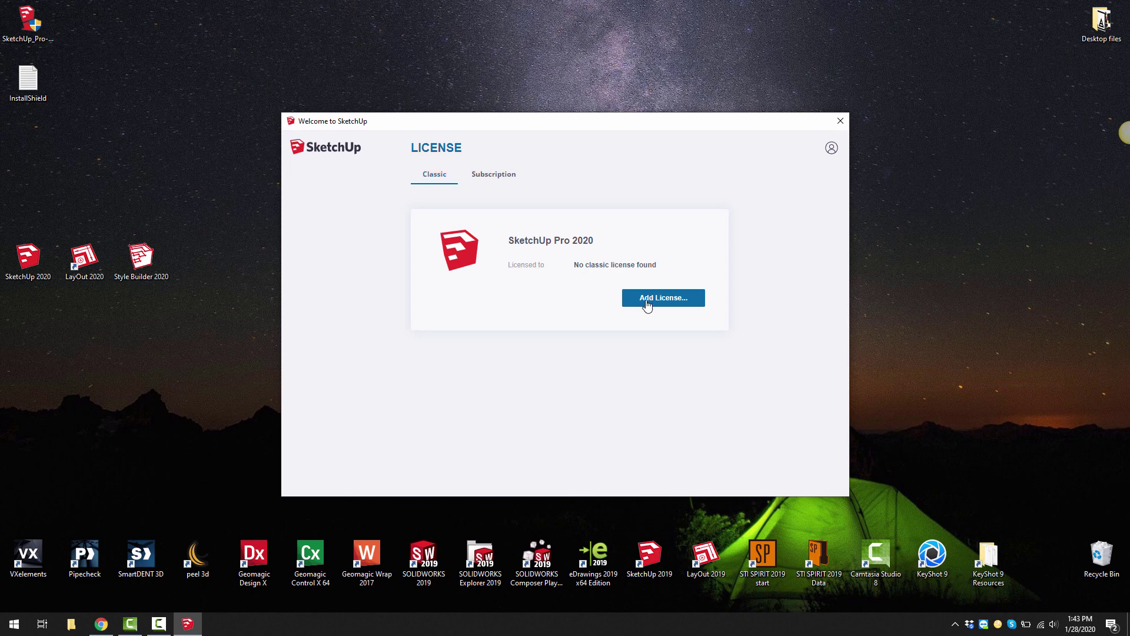
left_click(646, 301)
left_click(518, 276)
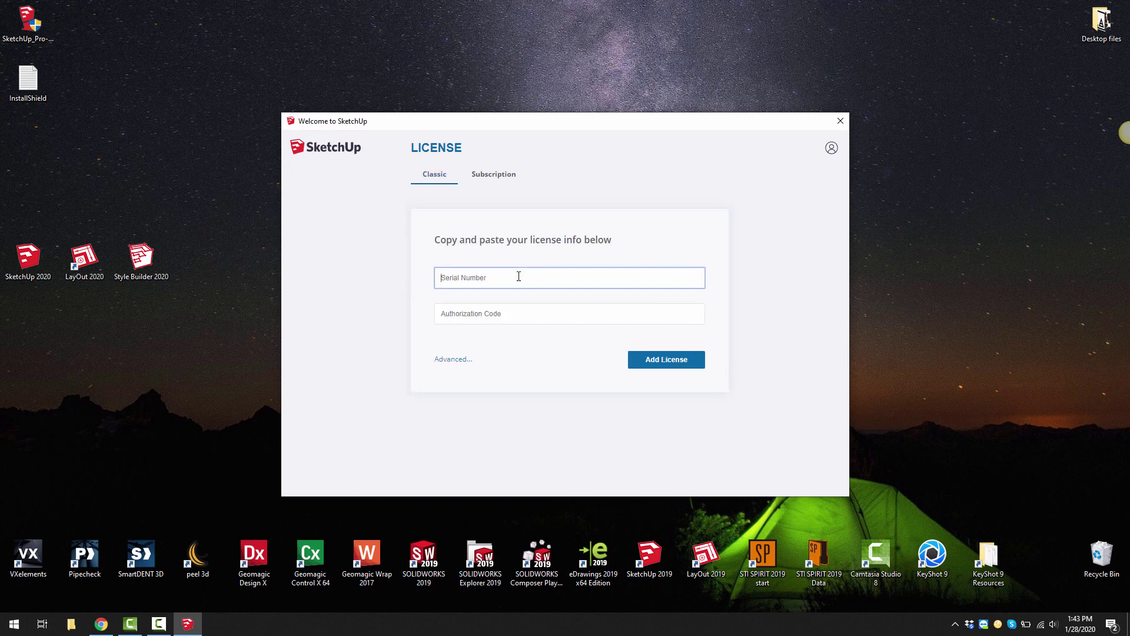
left_click(517, 319)
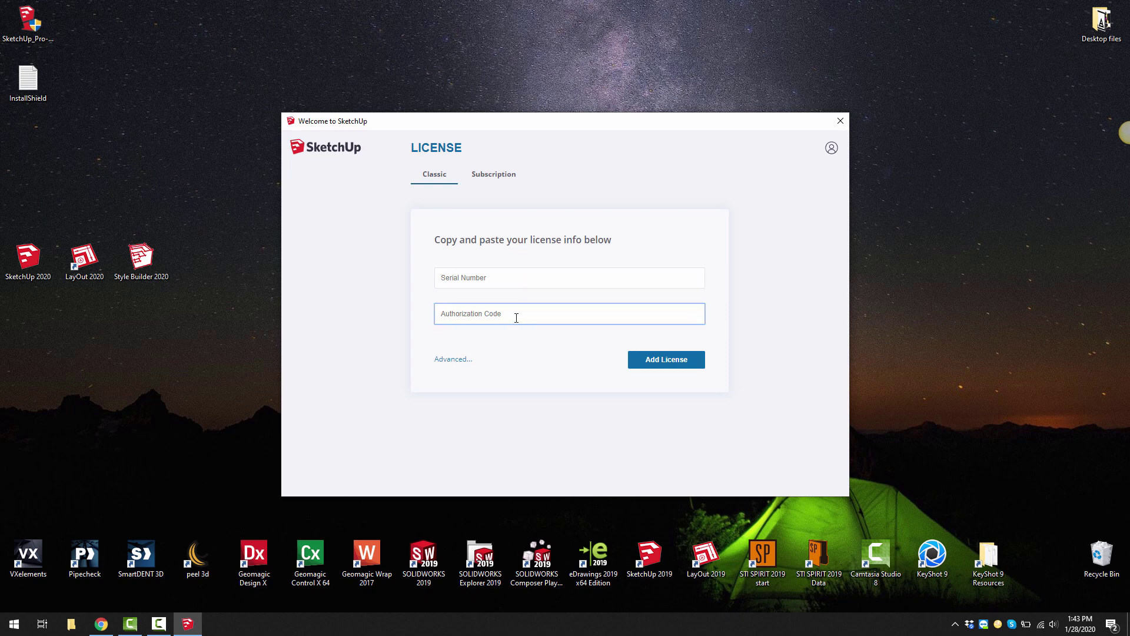
left_click(518, 278)
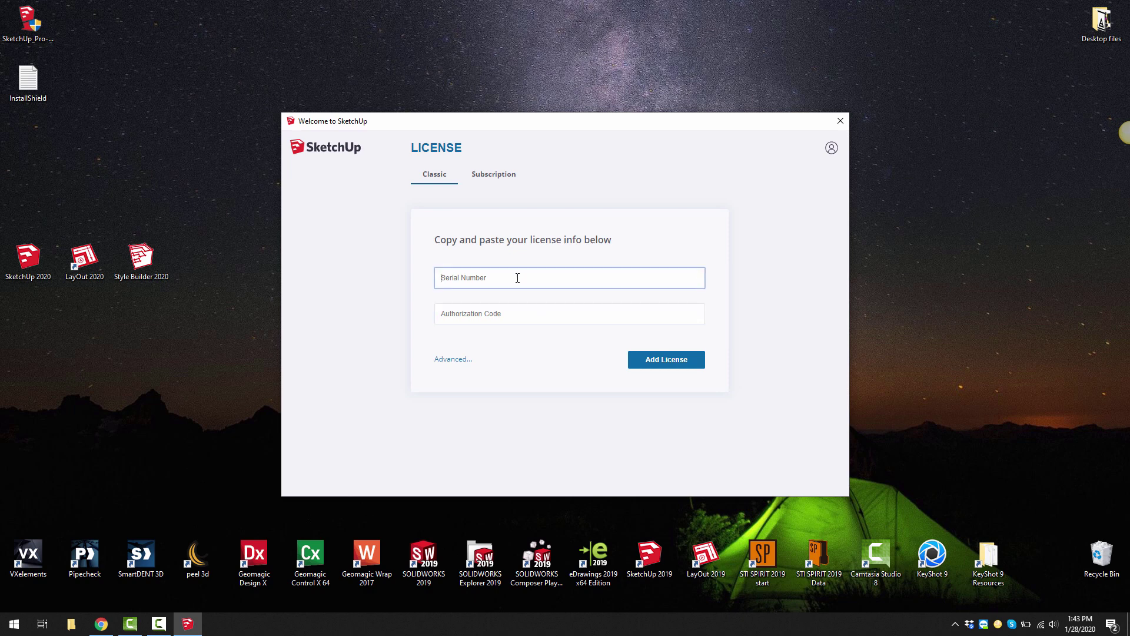
left_click(518, 315)
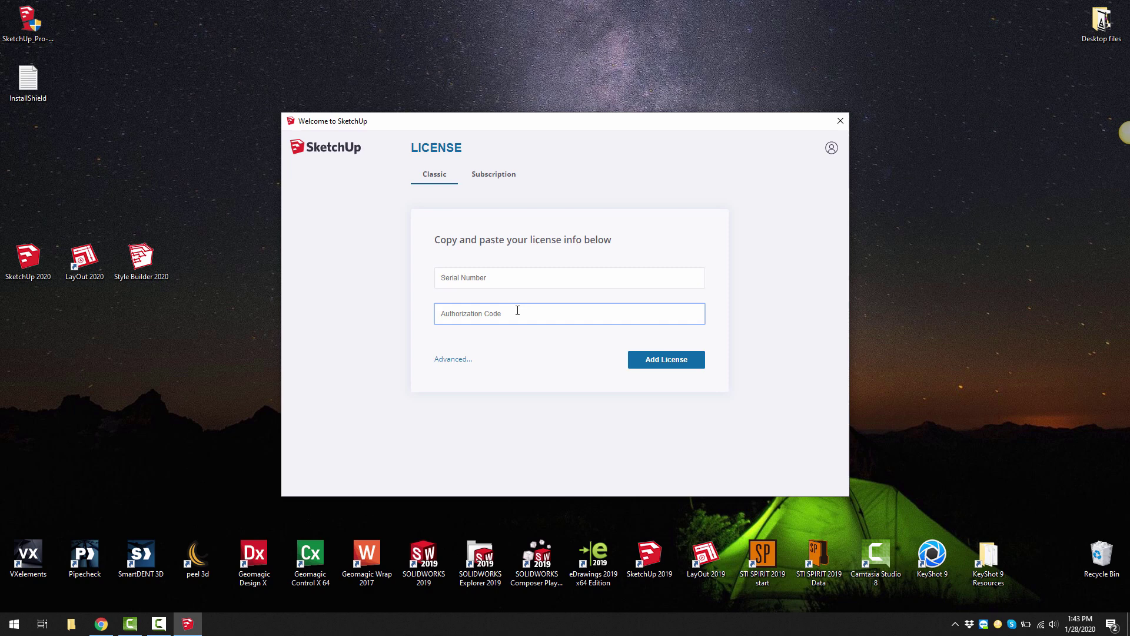
Step: Try the Advanced license-text box, then switch to Subscription licensing
left_click(457, 365)
left_click(487, 290)
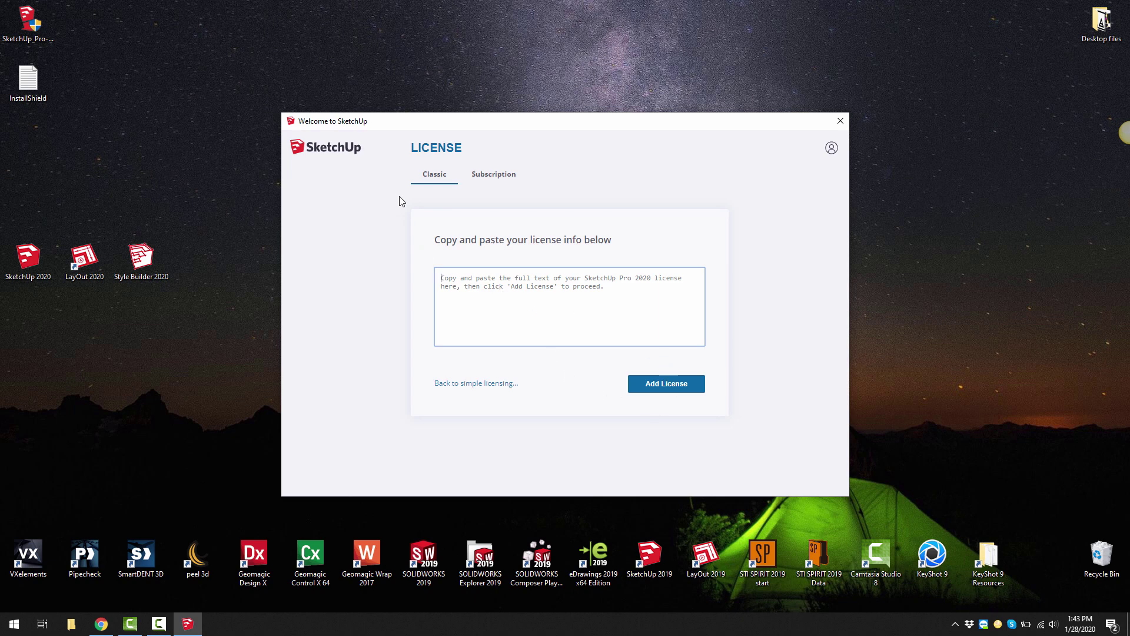
left_click(494, 176)
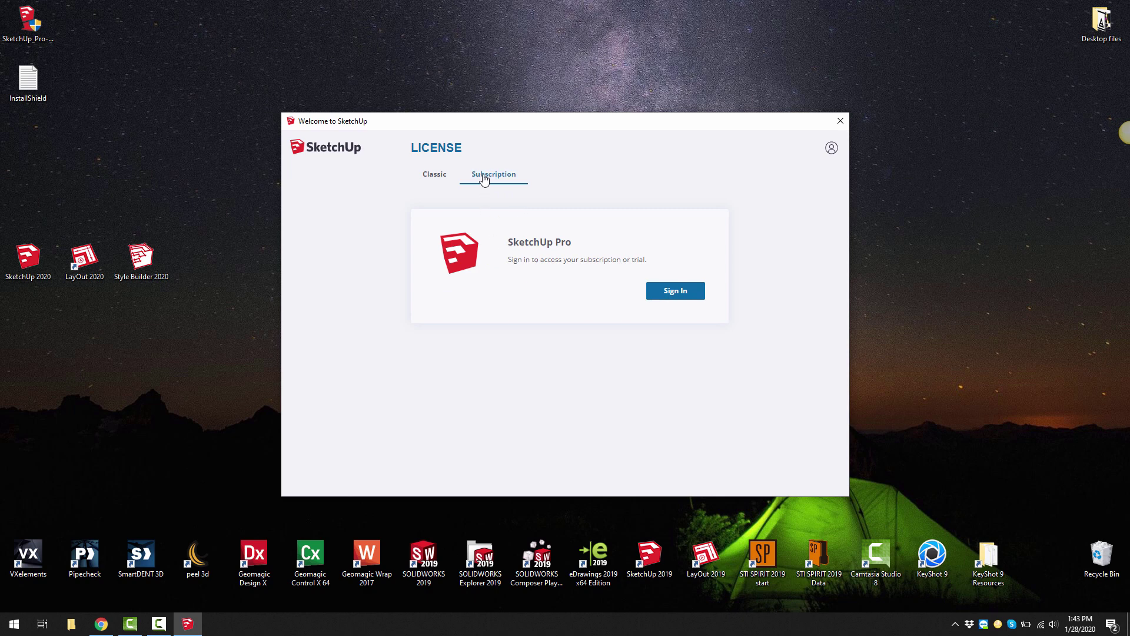
Step: Sign in through Trimble Identity with the account e-mail and the browser-saved password
left_click(668, 299)
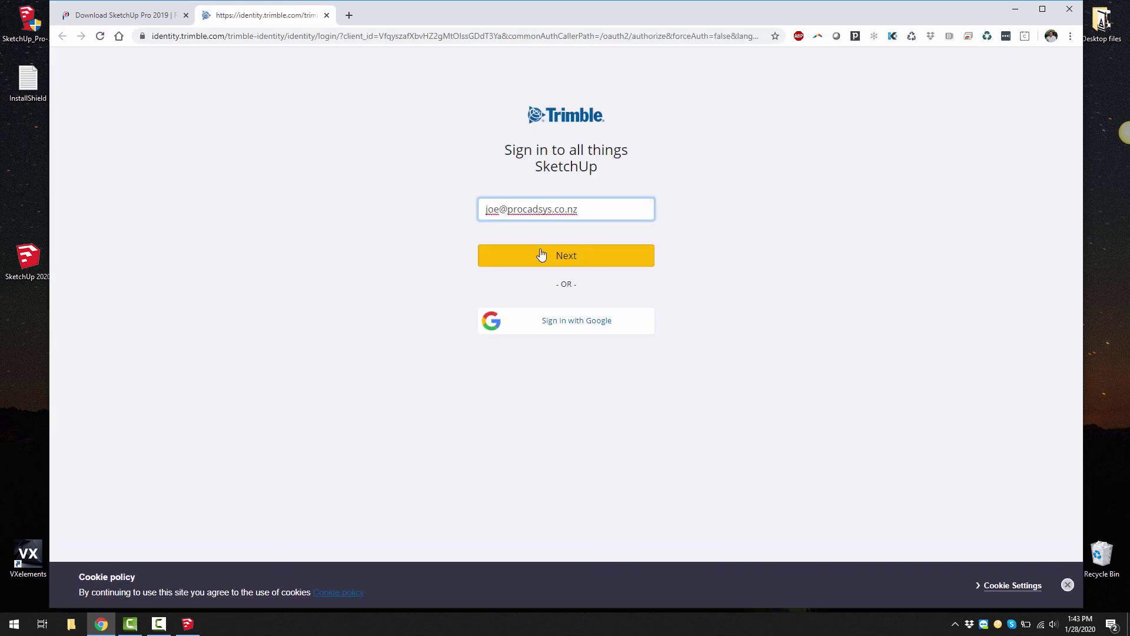
left_click(563, 262)
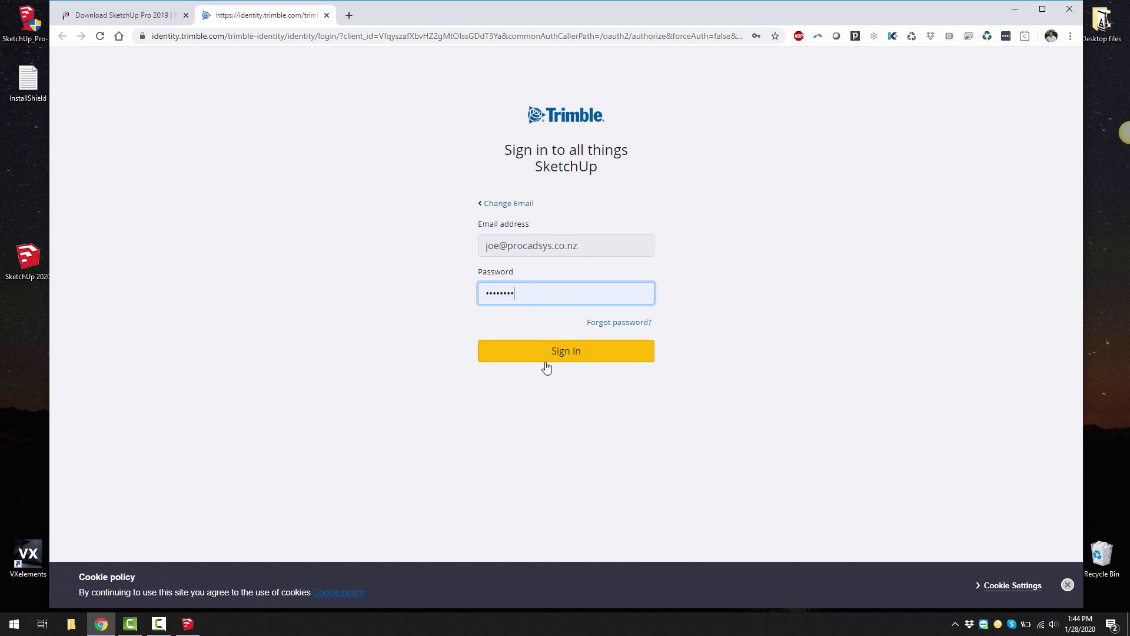
left_click(559, 354)
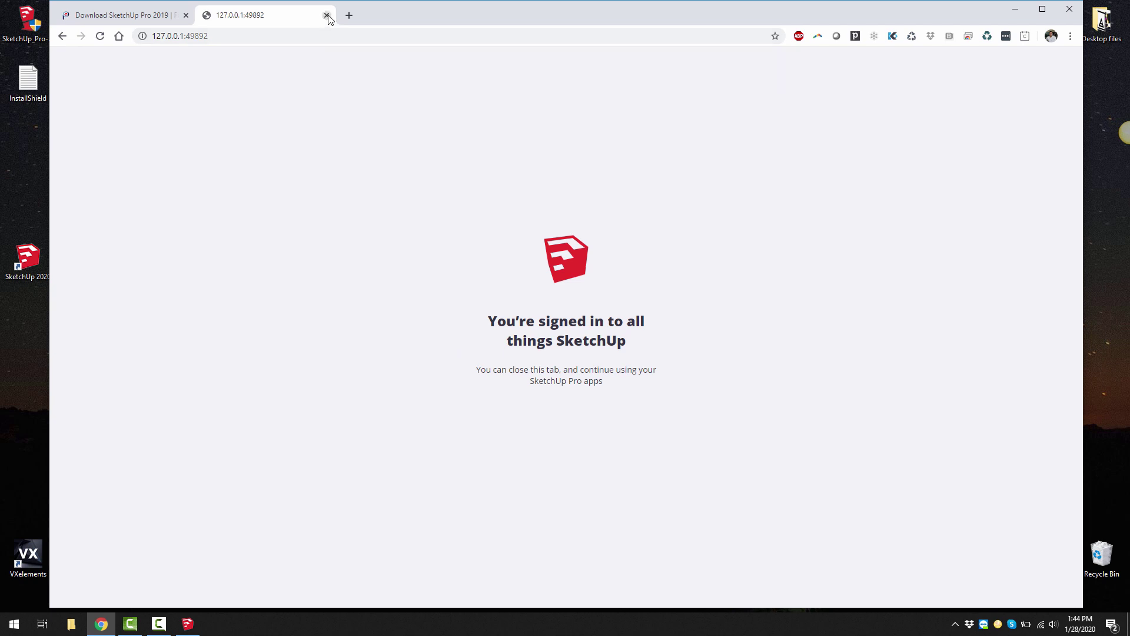
Step: Return to SketchUp 2020 and confirm the subscription license is active
left_click(1015, 11)
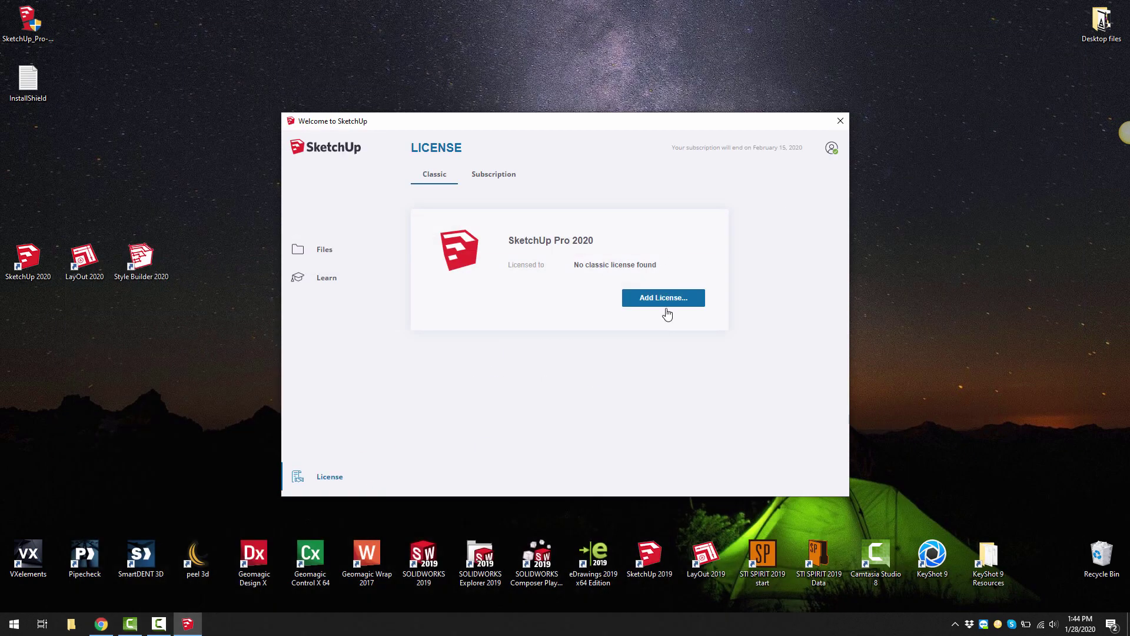
left_click(510, 180)
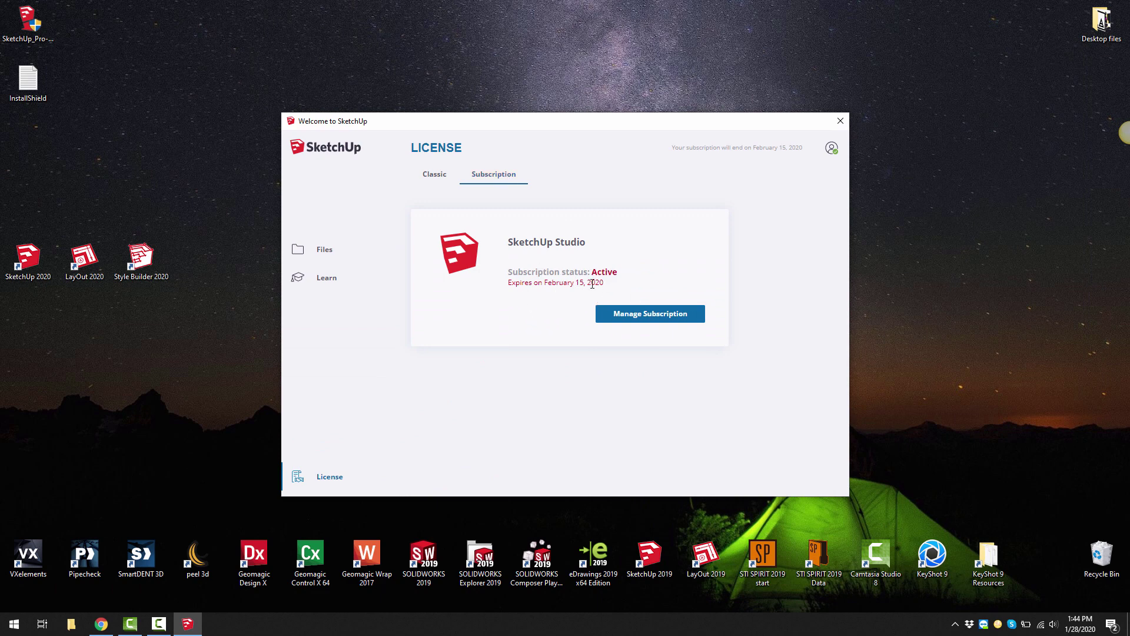
left_click(324, 253)
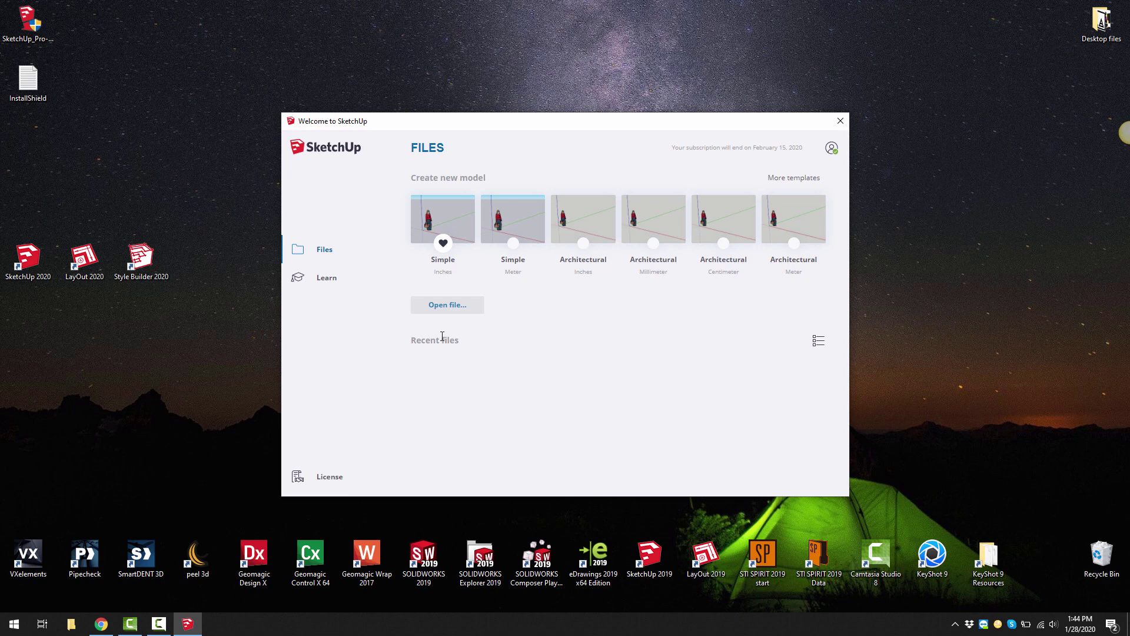
Step: Make Architectural Millimeter the default template and start a new model from it
left_click(820, 341)
left_click(822, 343)
left_click(654, 243)
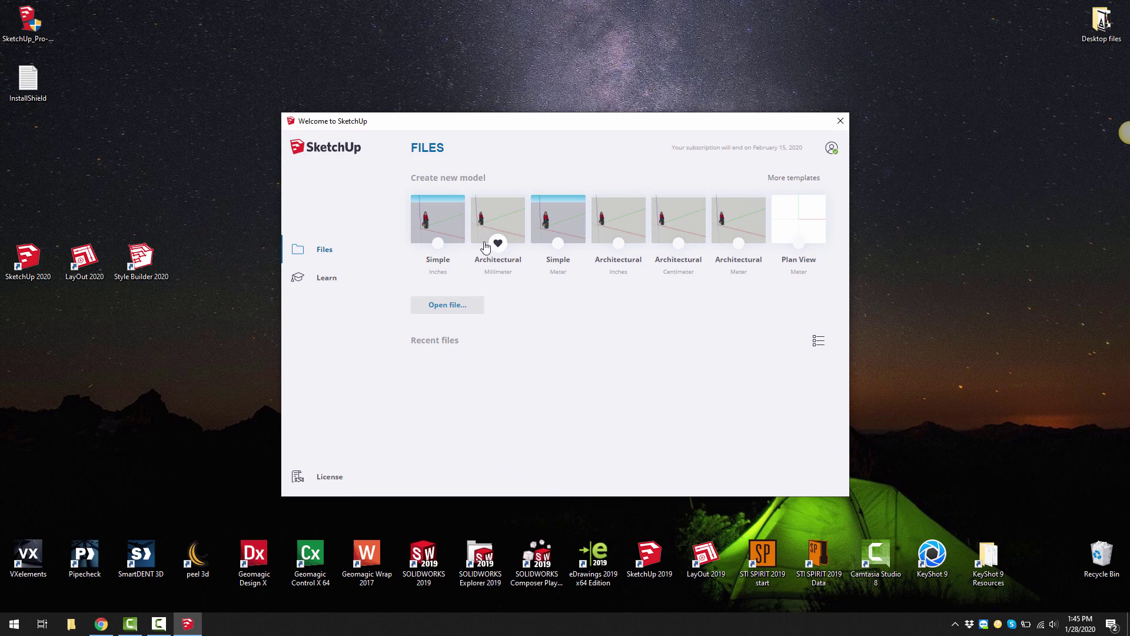
left_click(496, 214)
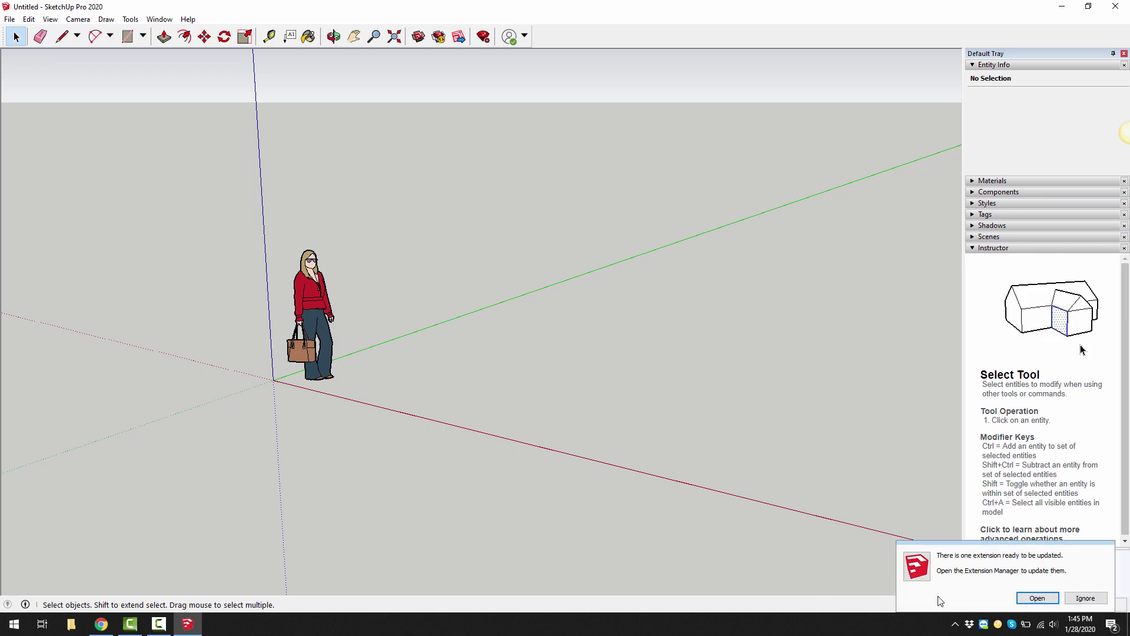
Step: Ignore the extension notice, minimize SketchUp 2020, and launch SketchUp 2019
left_click(1086, 598)
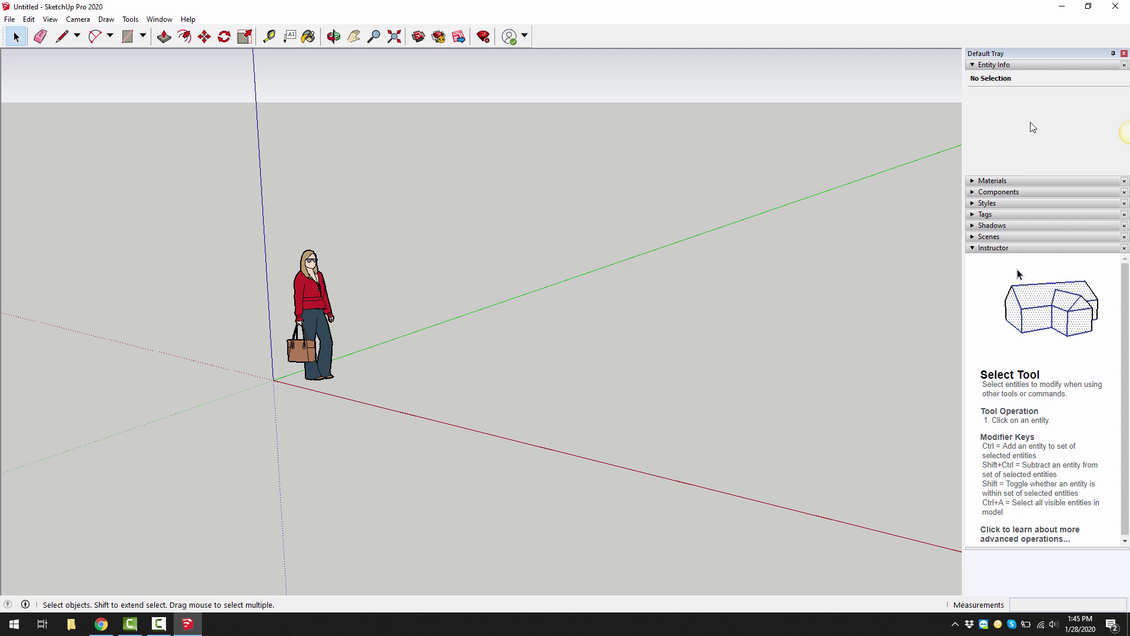
left_click(1063, 7)
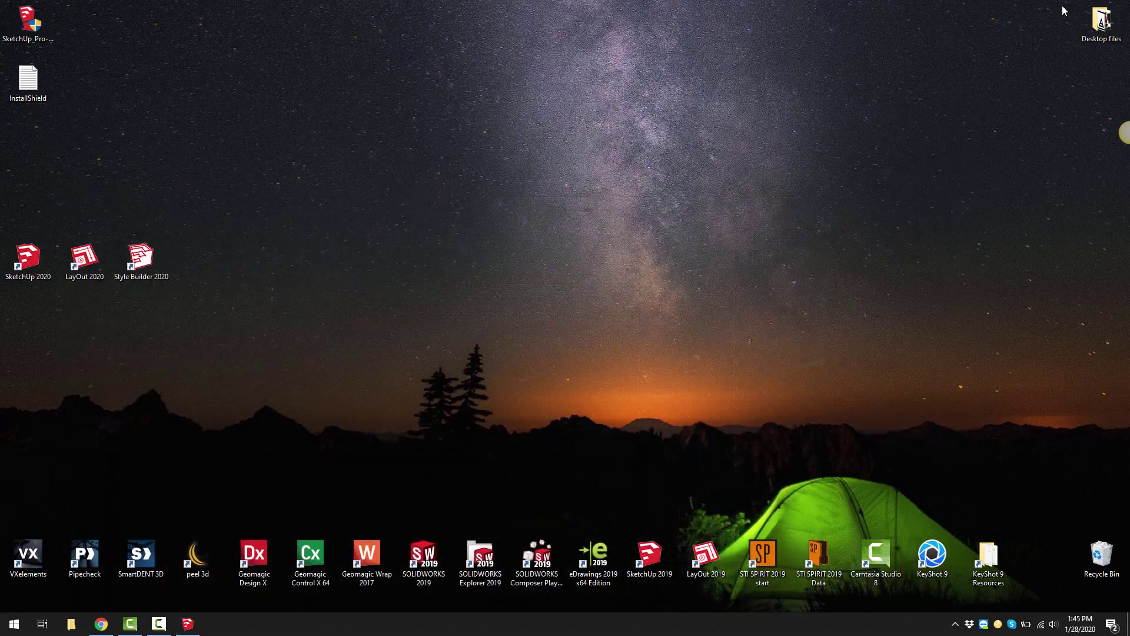
left_click(654, 560)
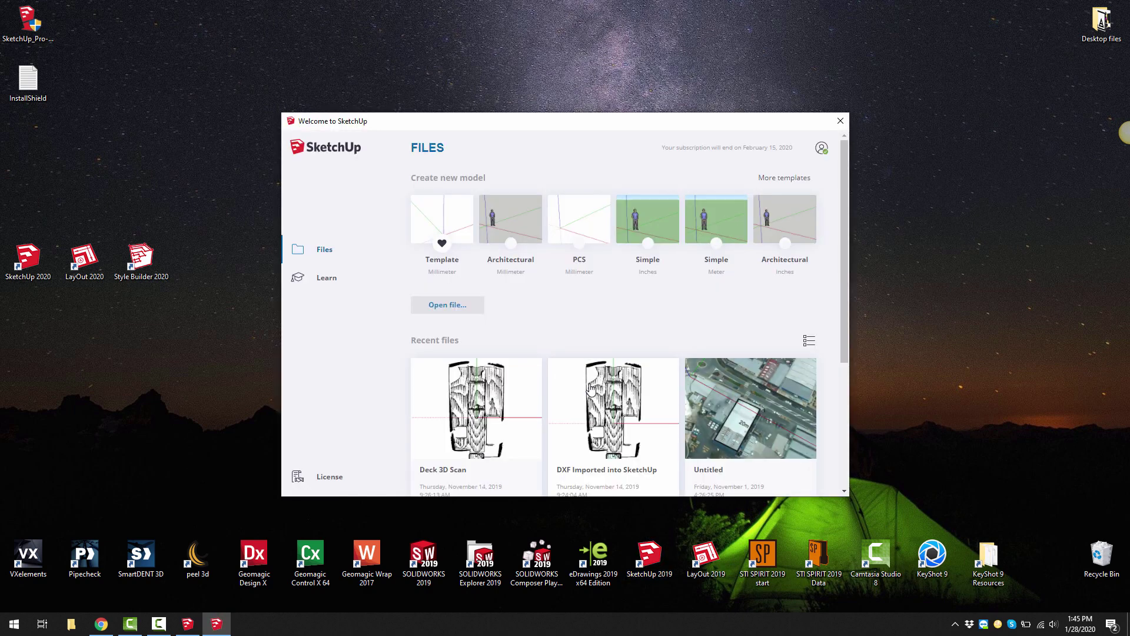
Step: Start a new model from the custom Template, closing the Fredo6 prompt and extension notice
left_click(434, 222)
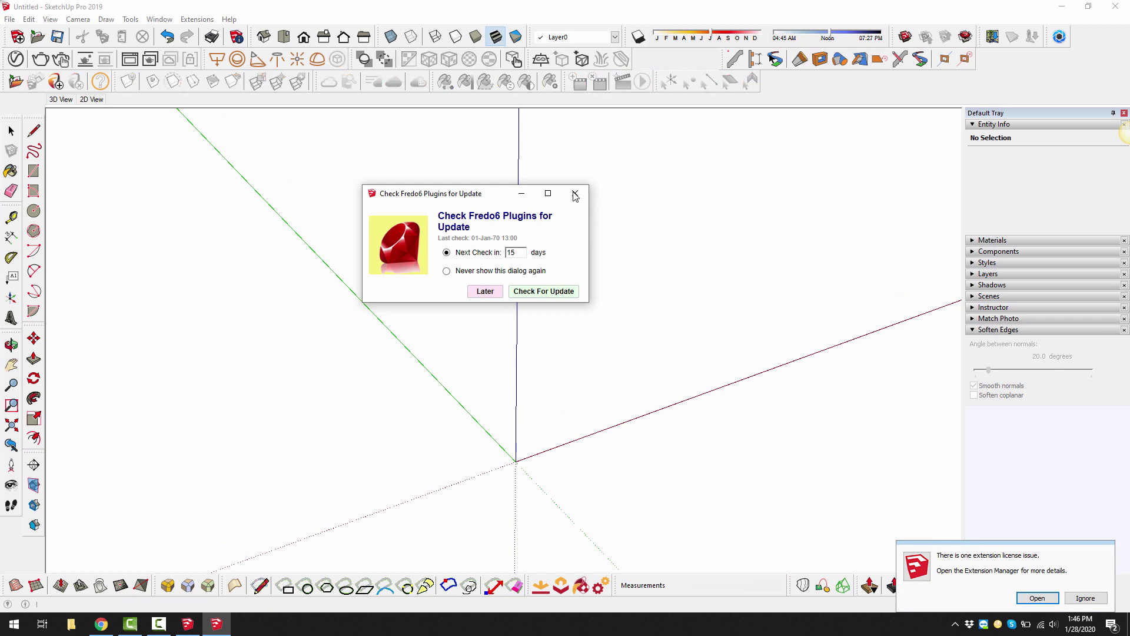
left_click(575, 195)
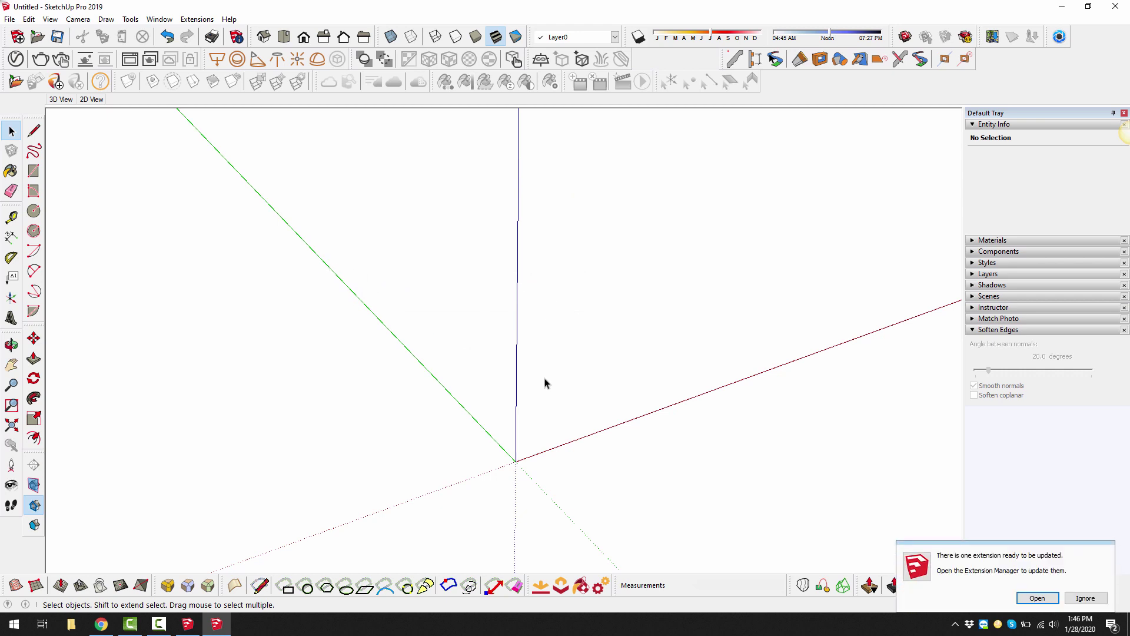
left_click(1097, 601)
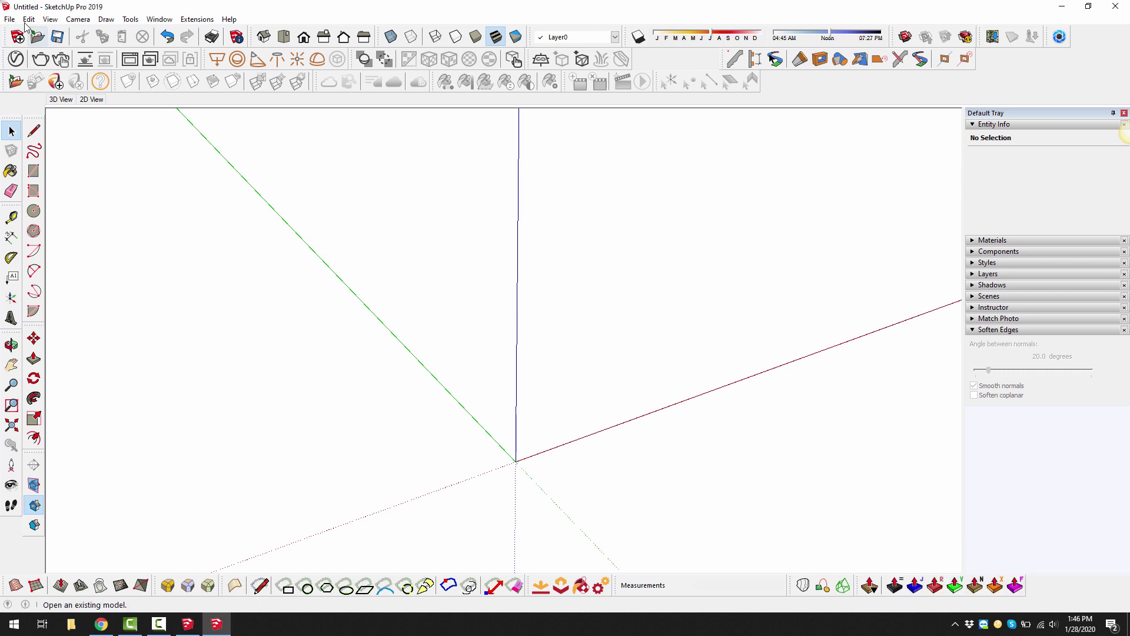
Step: Save the model as Untitled on the Desktop
left_click(9, 19)
left_click(28, 88)
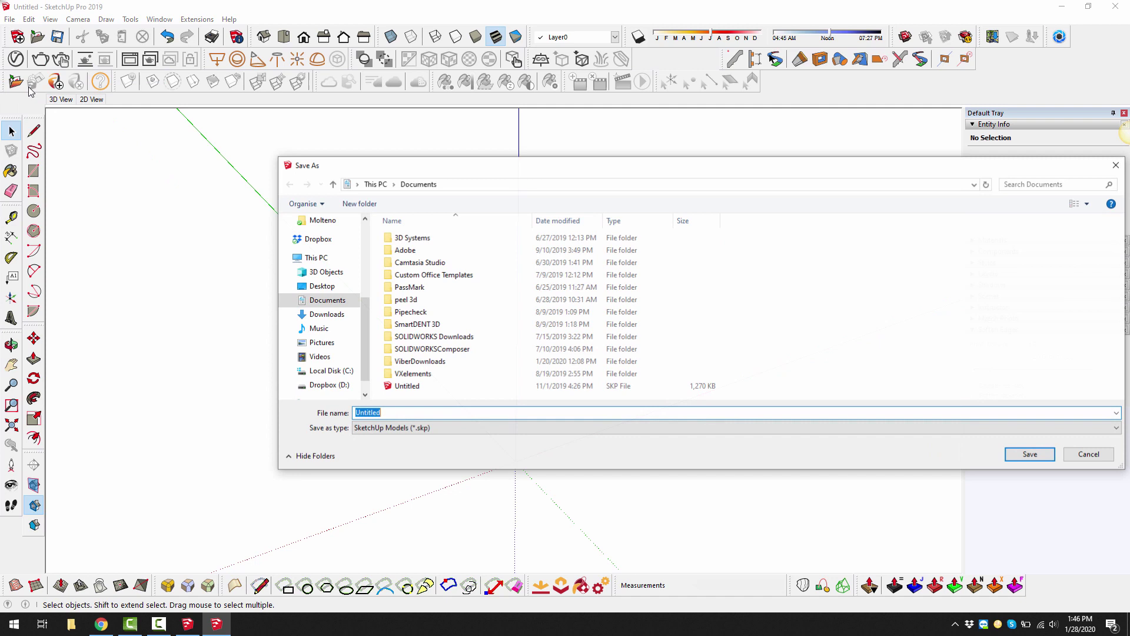
left_click(318, 286)
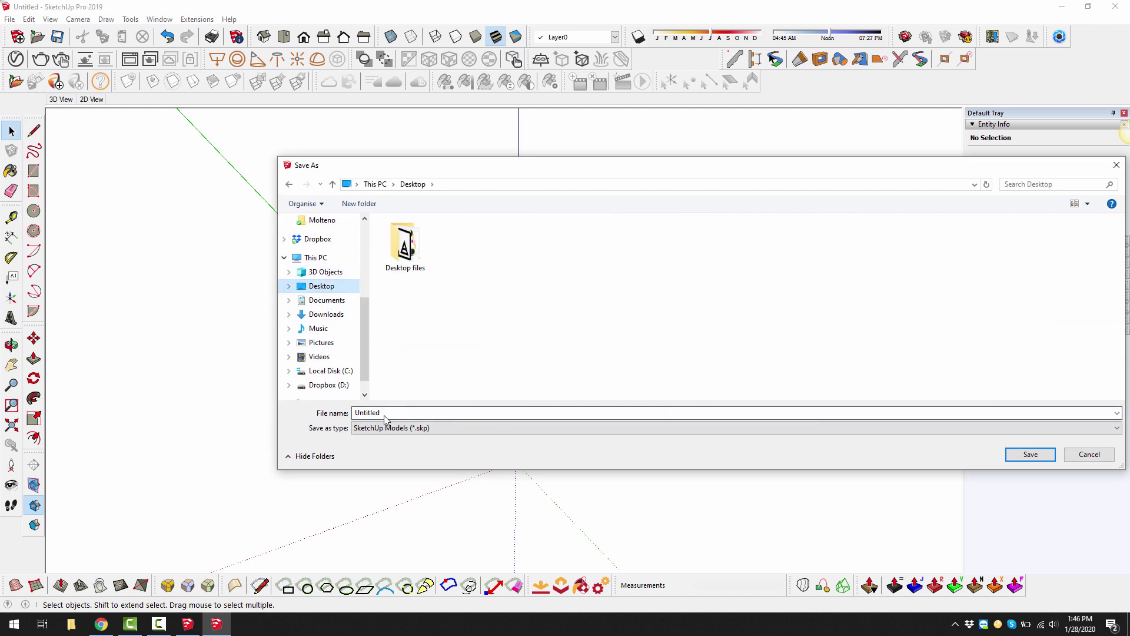
left_click(391, 414)
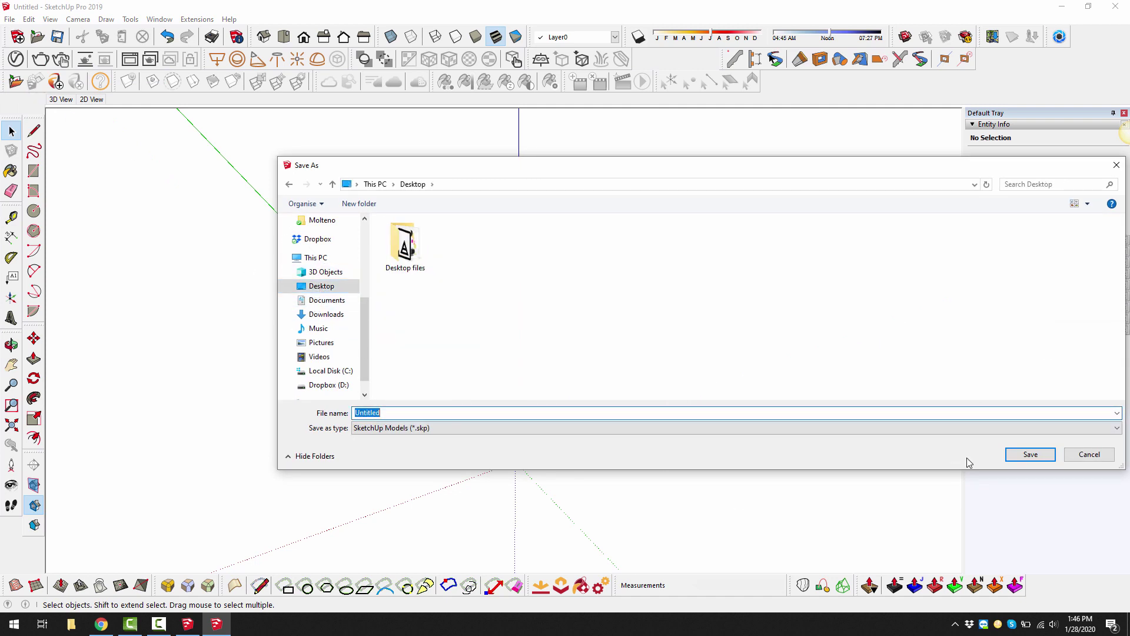
left_click(1023, 454)
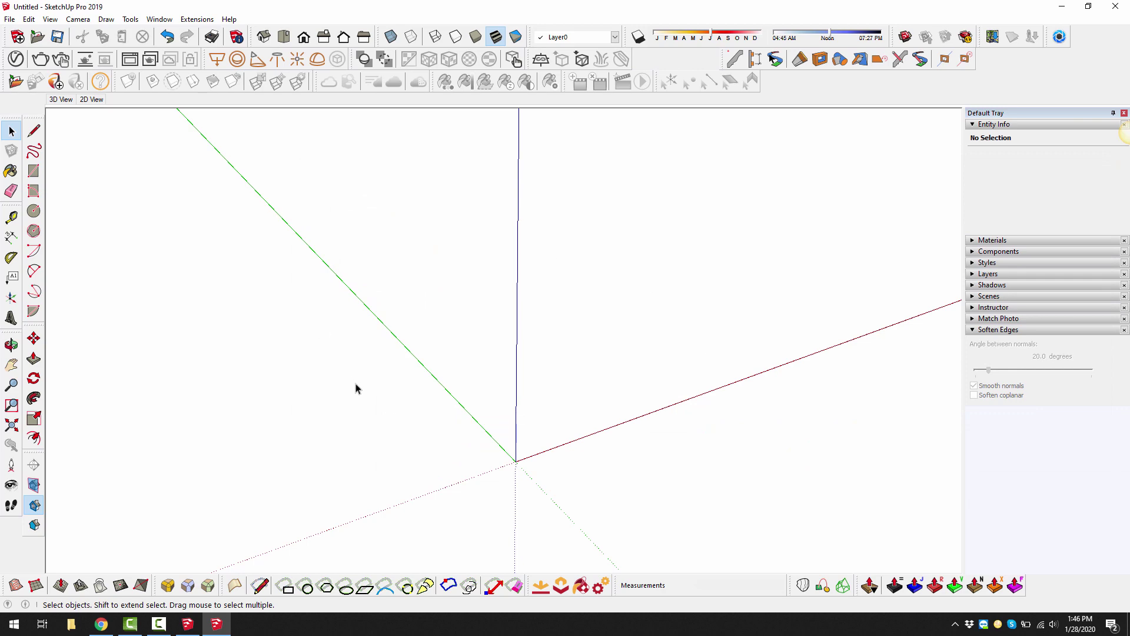
Step: In SketchUp 2020, open Untitled.skp from the Desktop
left_click(1063, 6)
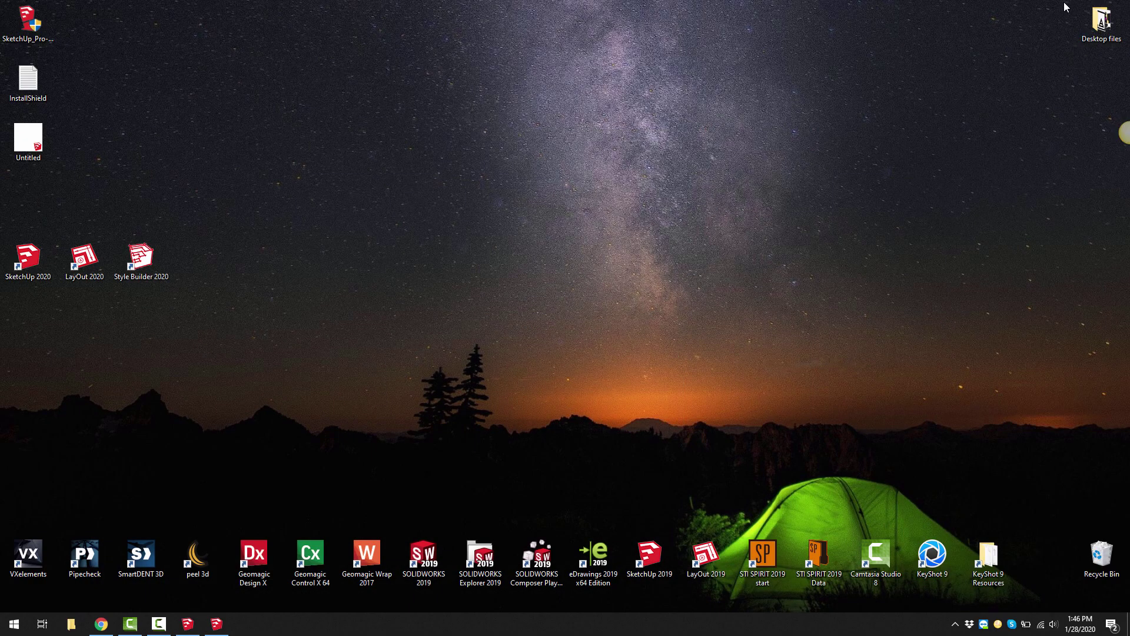
left_click(189, 624)
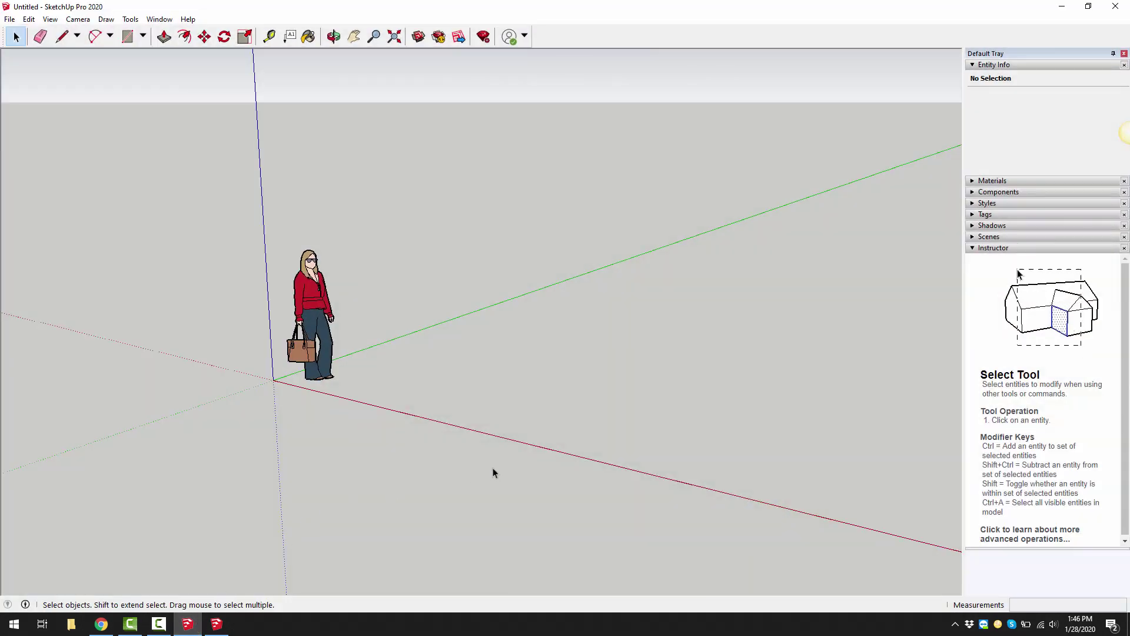
left_click(10, 20)
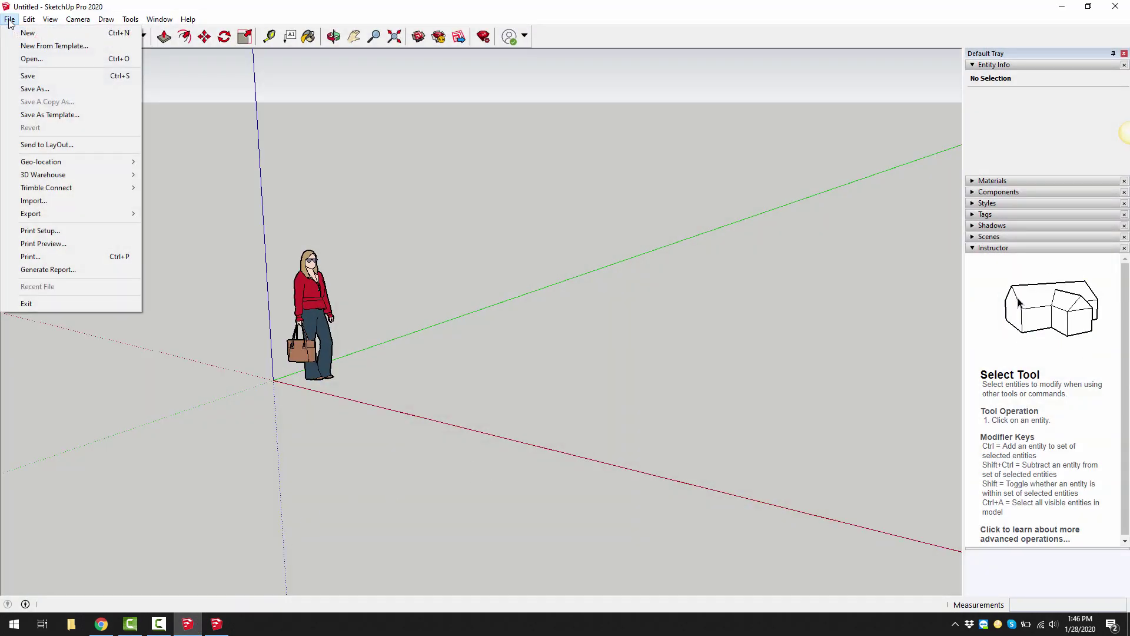
left_click(26, 59)
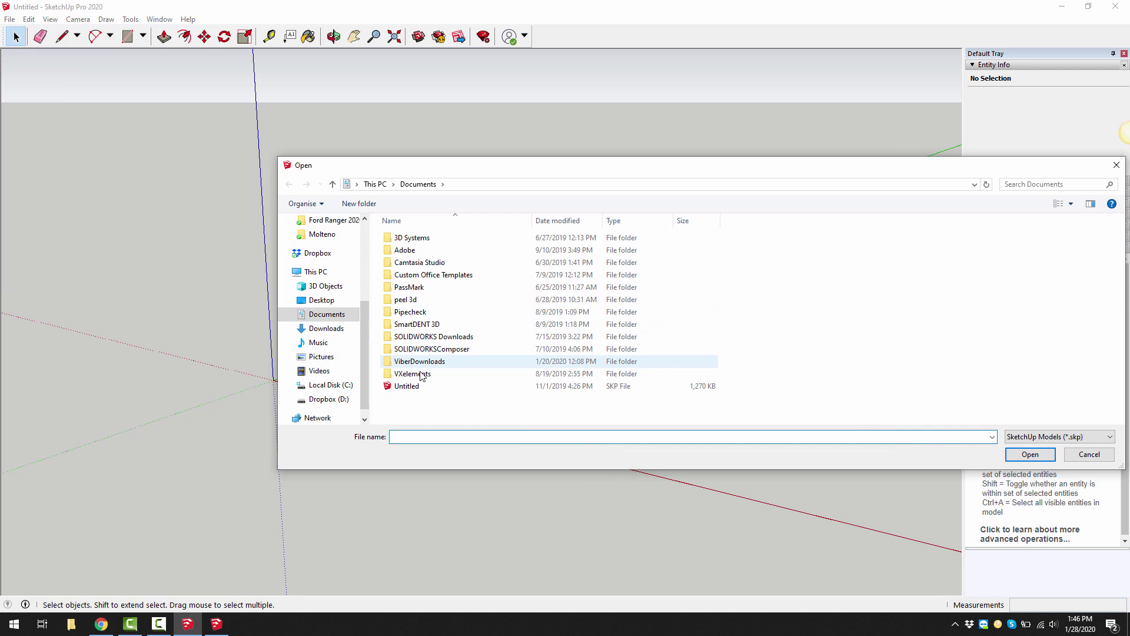
left_click(321, 300)
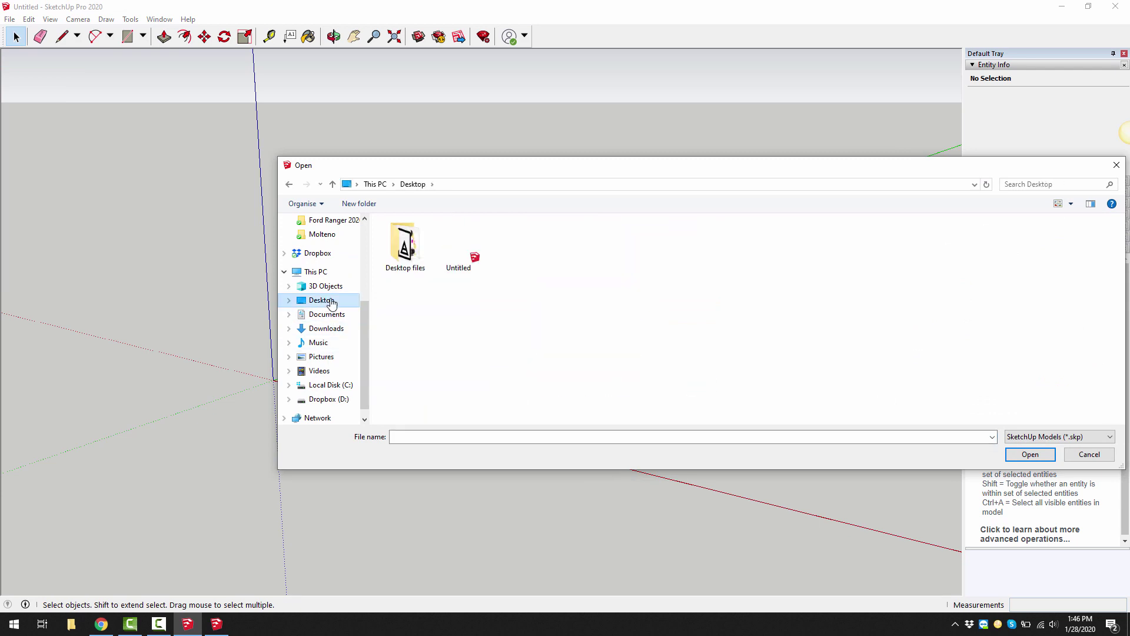
left_click(462, 247)
left_click(1030, 455)
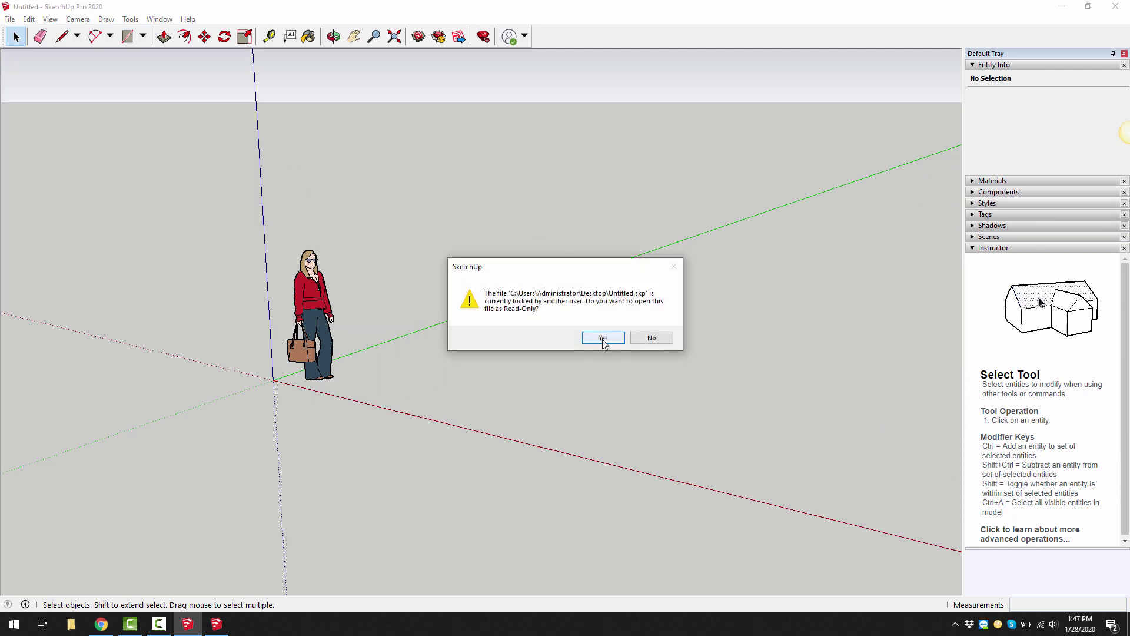
Step: Accept opening it read-only and permanently dismiss the file version warning
left_click(599, 341)
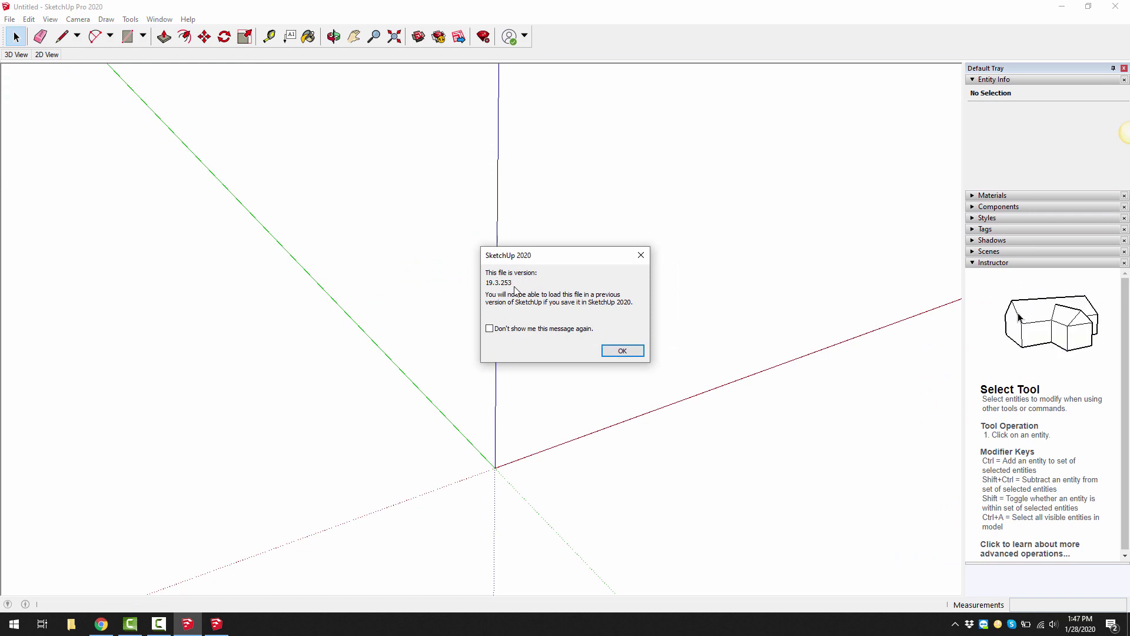
left_click(489, 328)
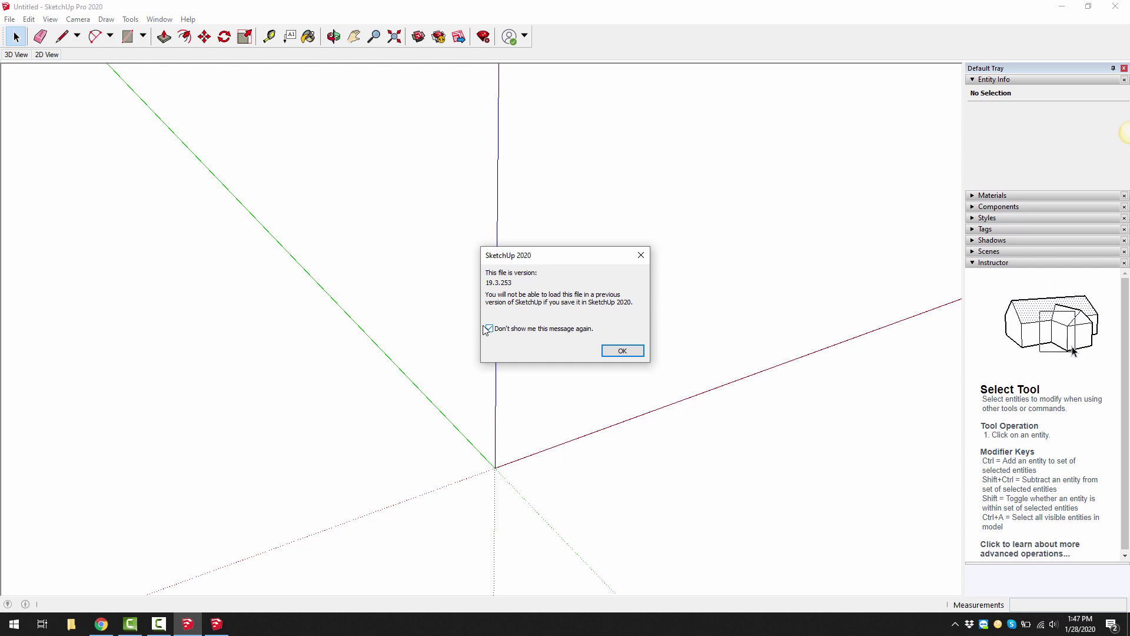
left_click(622, 352)
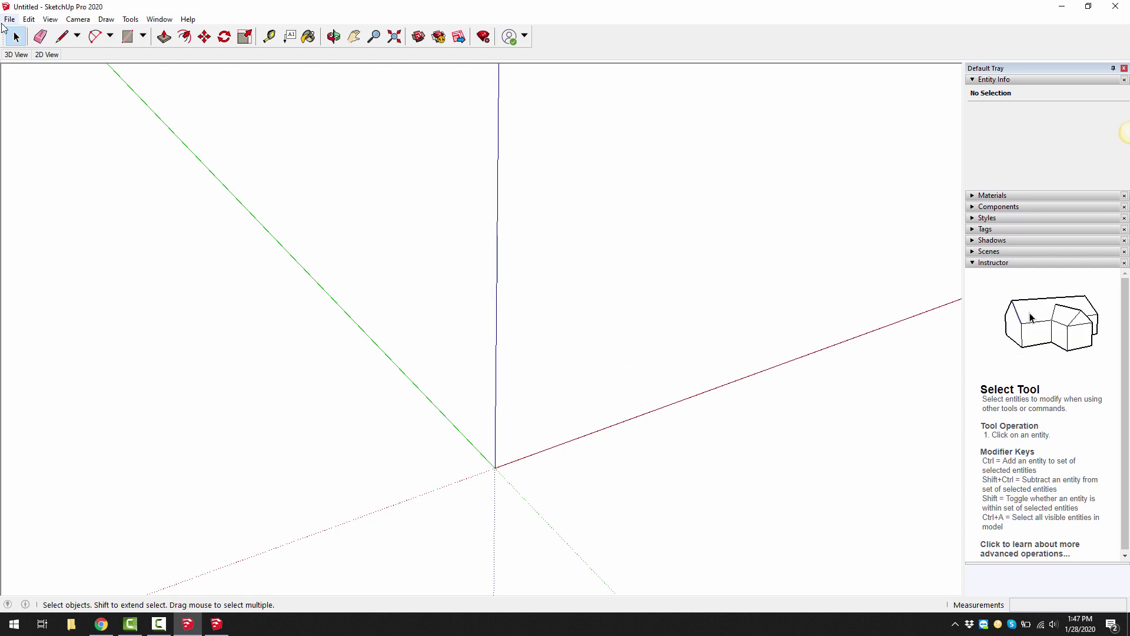
left_click(10, 20)
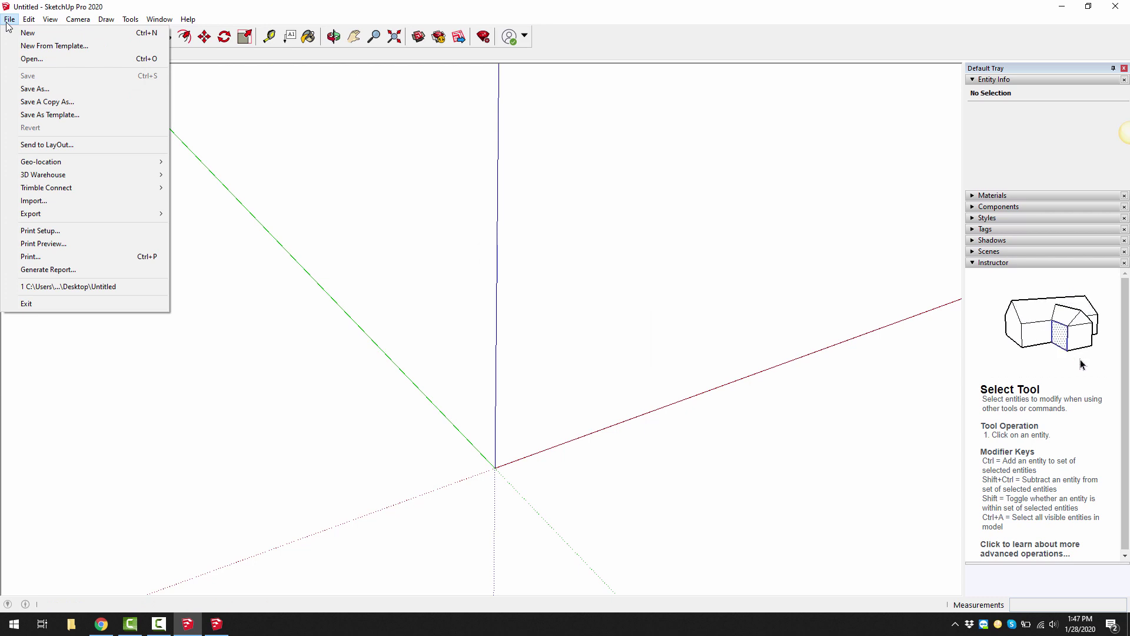
Step: Save the model as template 'PCS' (file PCS.skp), kept as the default template
left_click(23, 119)
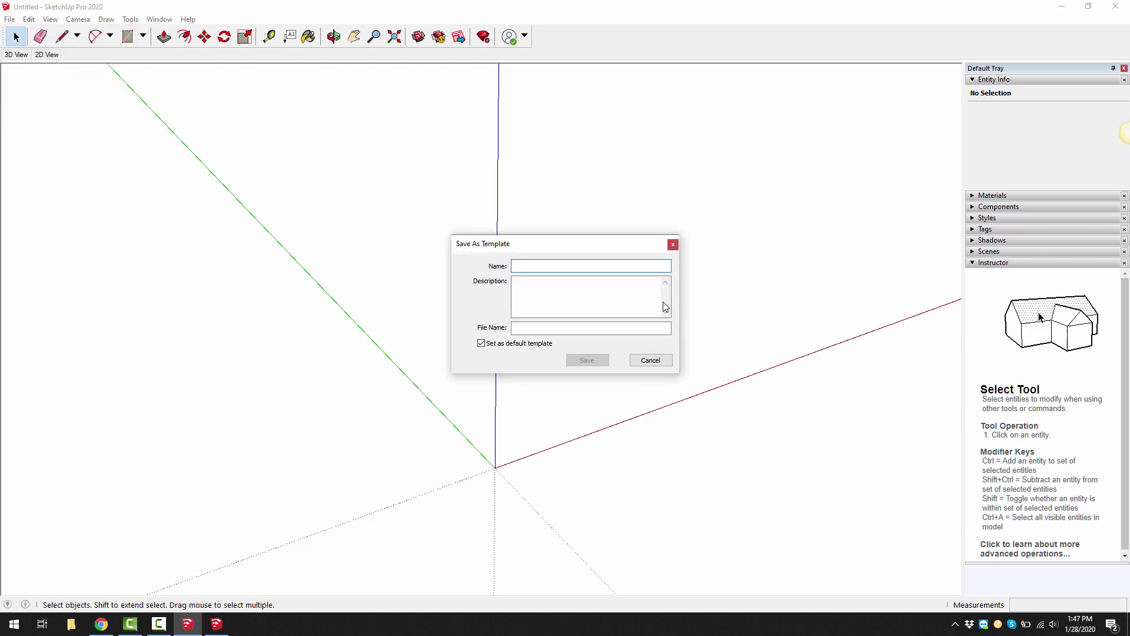
type("PCS")
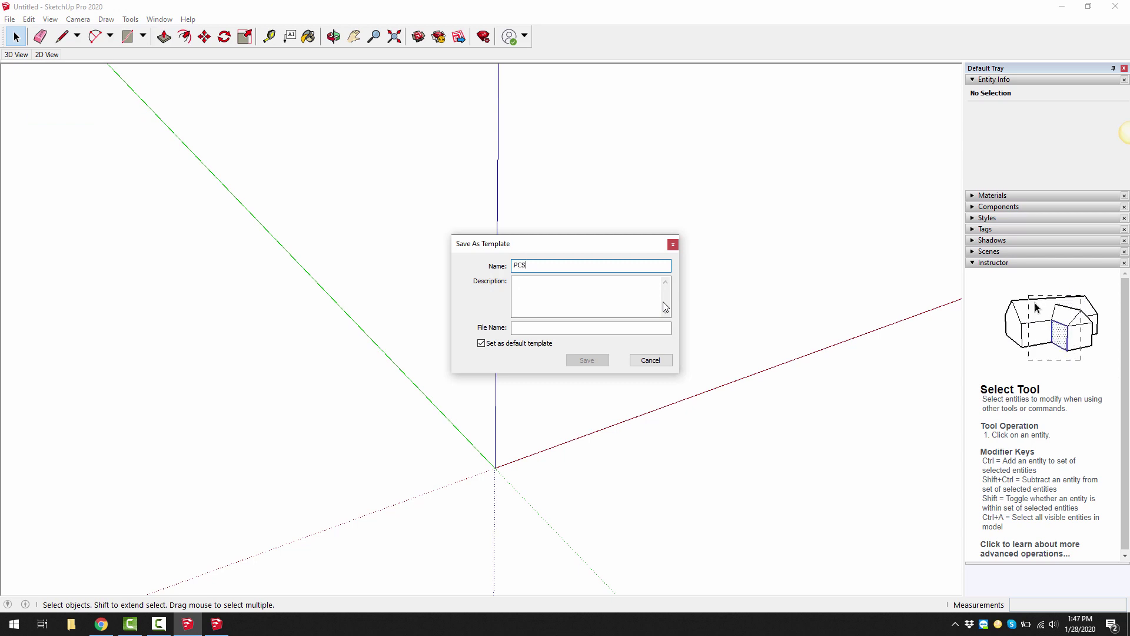
left_click(545, 291)
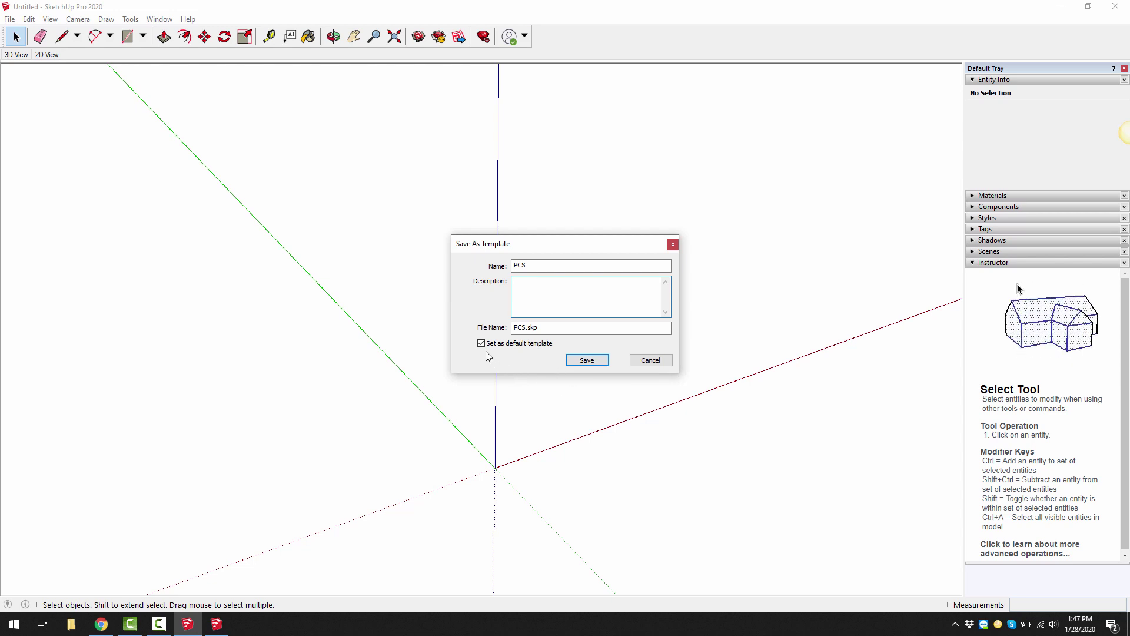
left_click(586, 360)
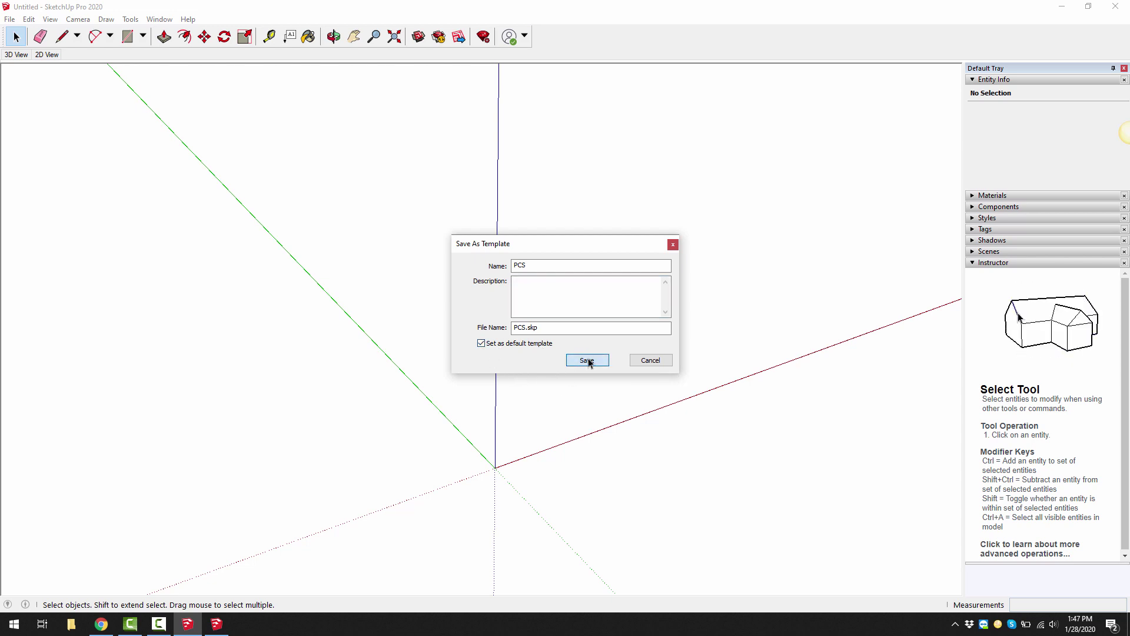
left_click(9, 19)
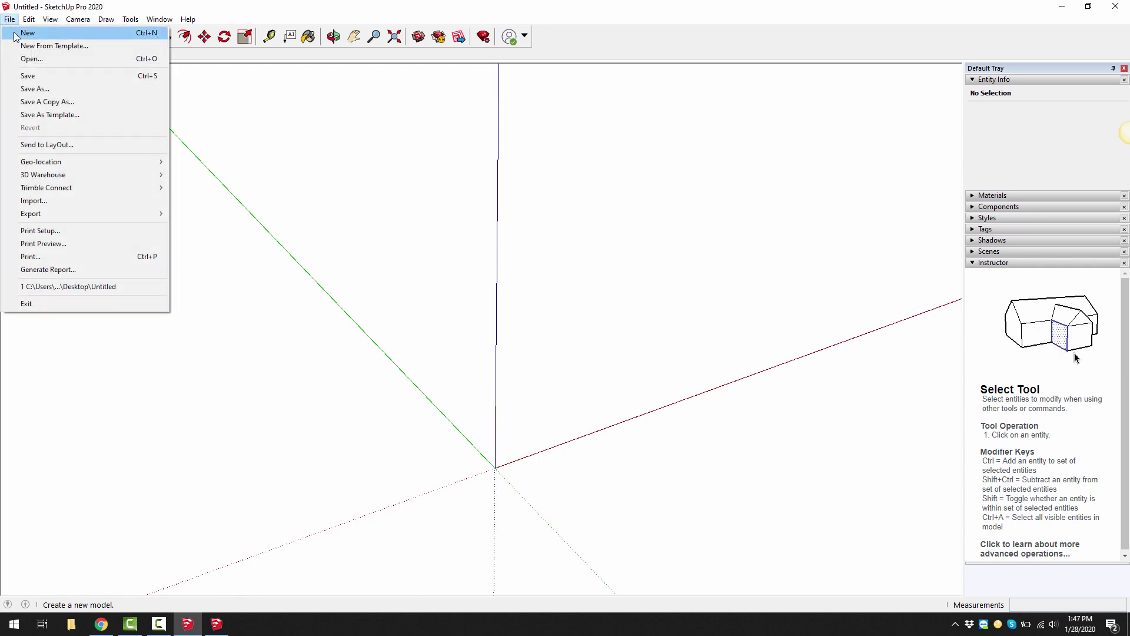
left_click(16, 37)
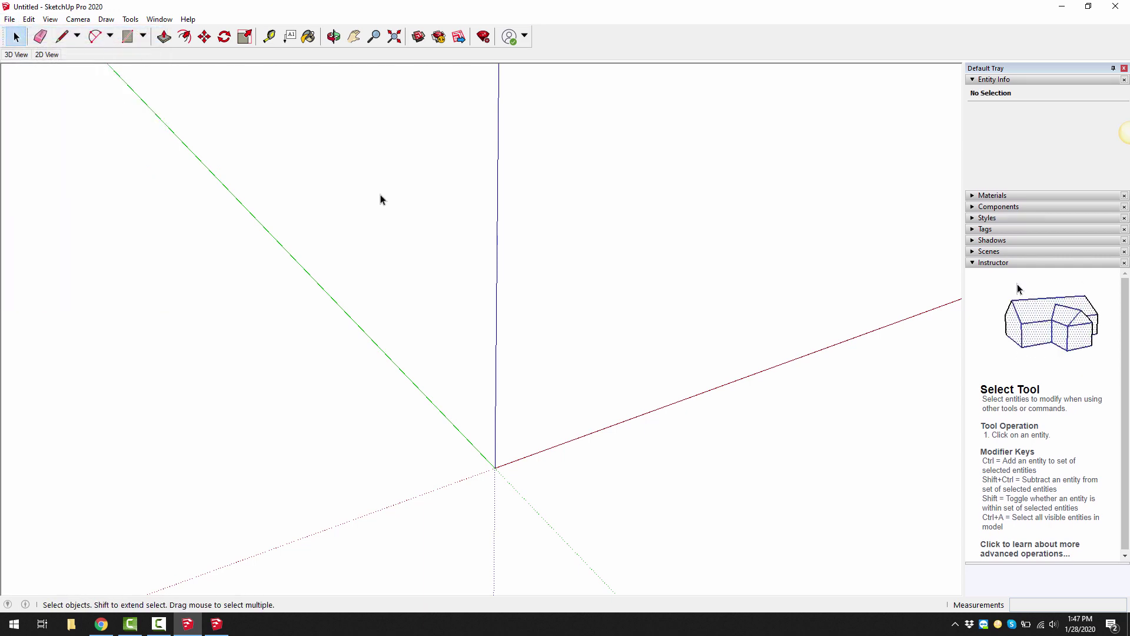
left_click(10, 19)
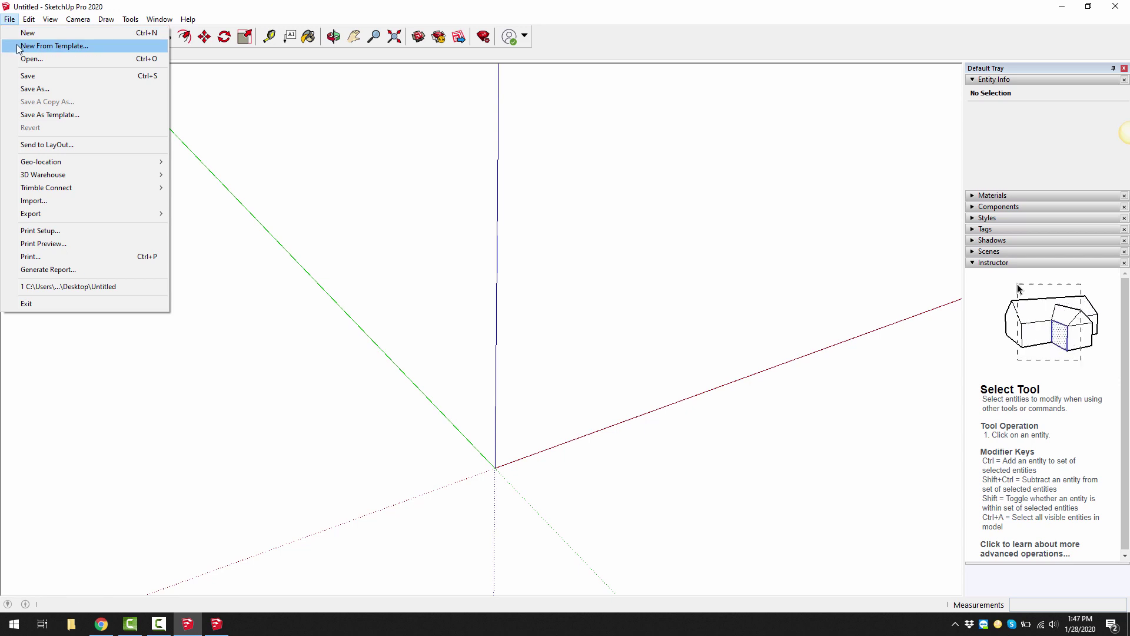
Step: Open a new Architectural-template model, collapse Entity Info and Instructor, and delete the person figure
left_click(16, 47)
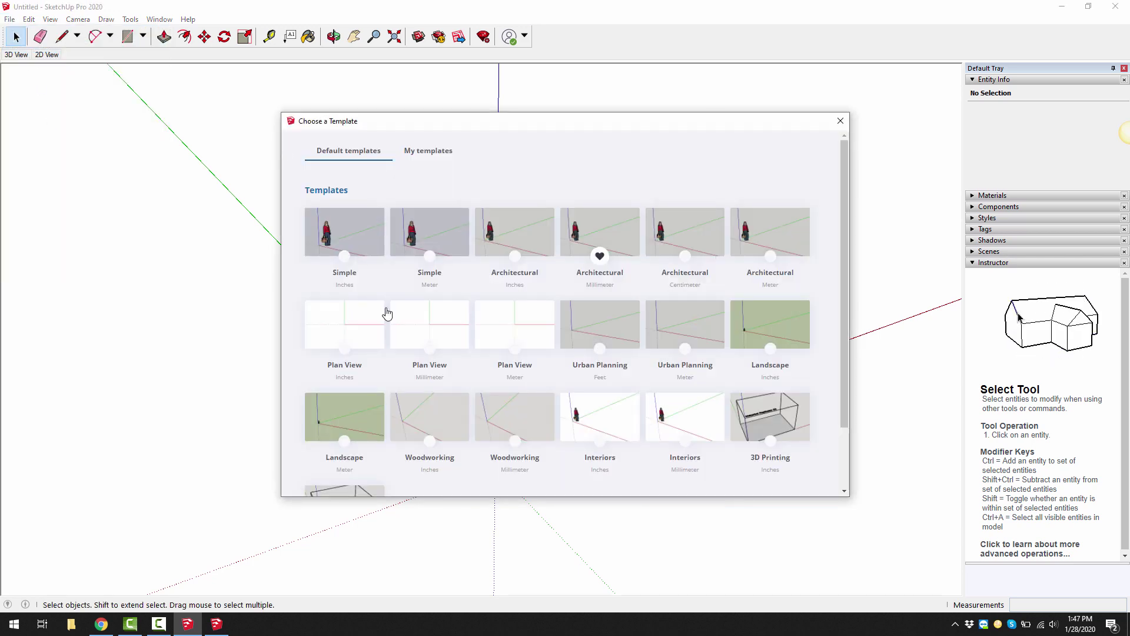
left_click(605, 233)
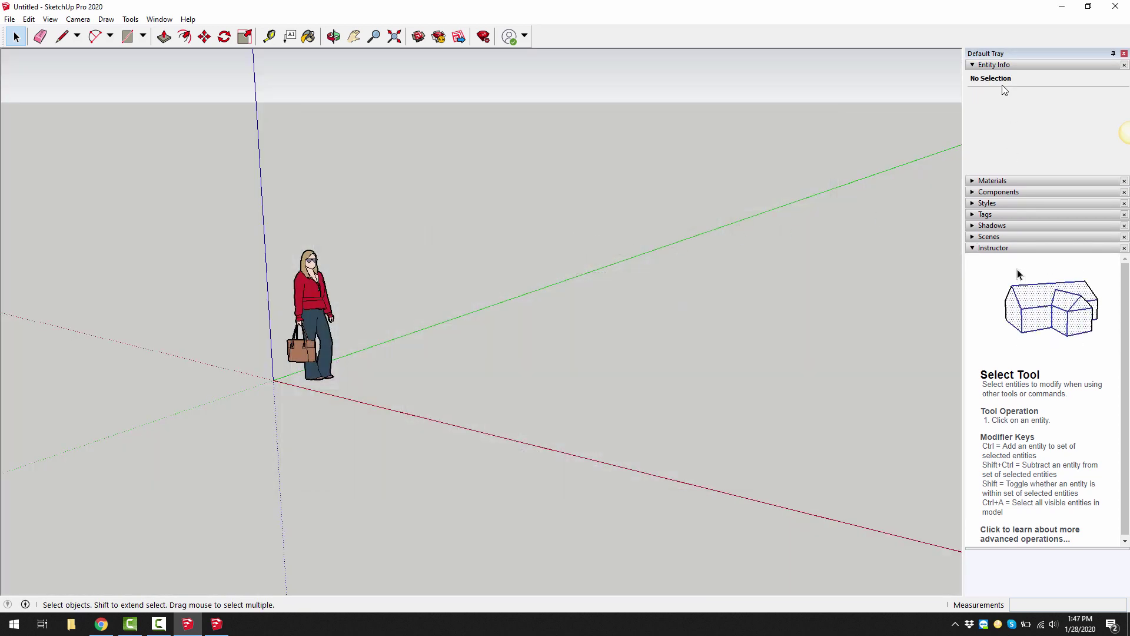
left_click(998, 67)
left_click(982, 145)
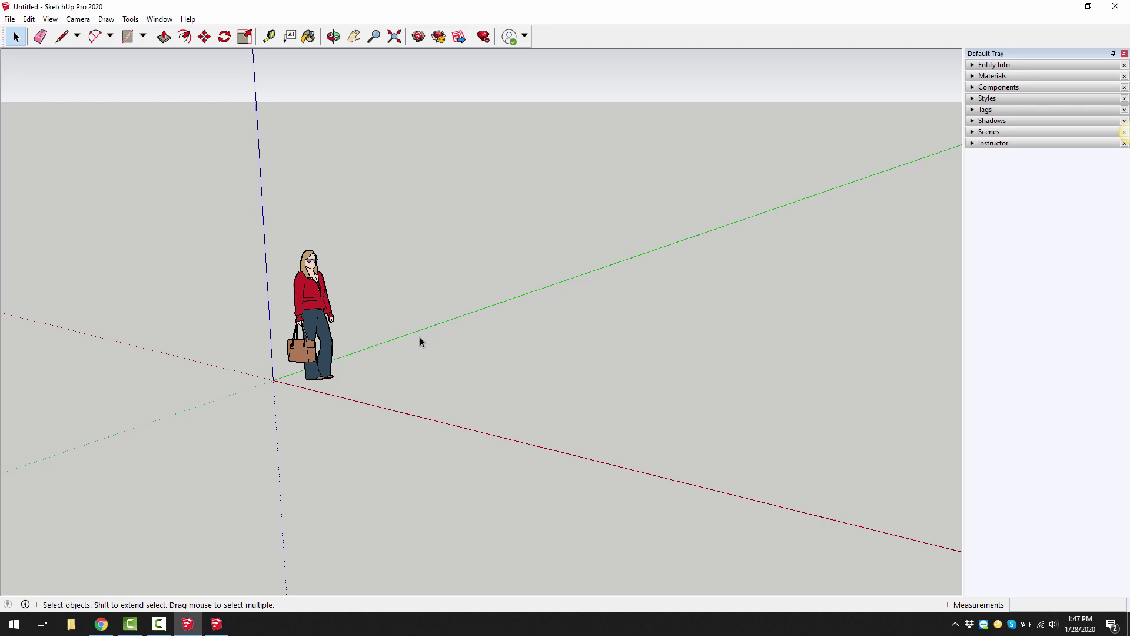
left_click(323, 297)
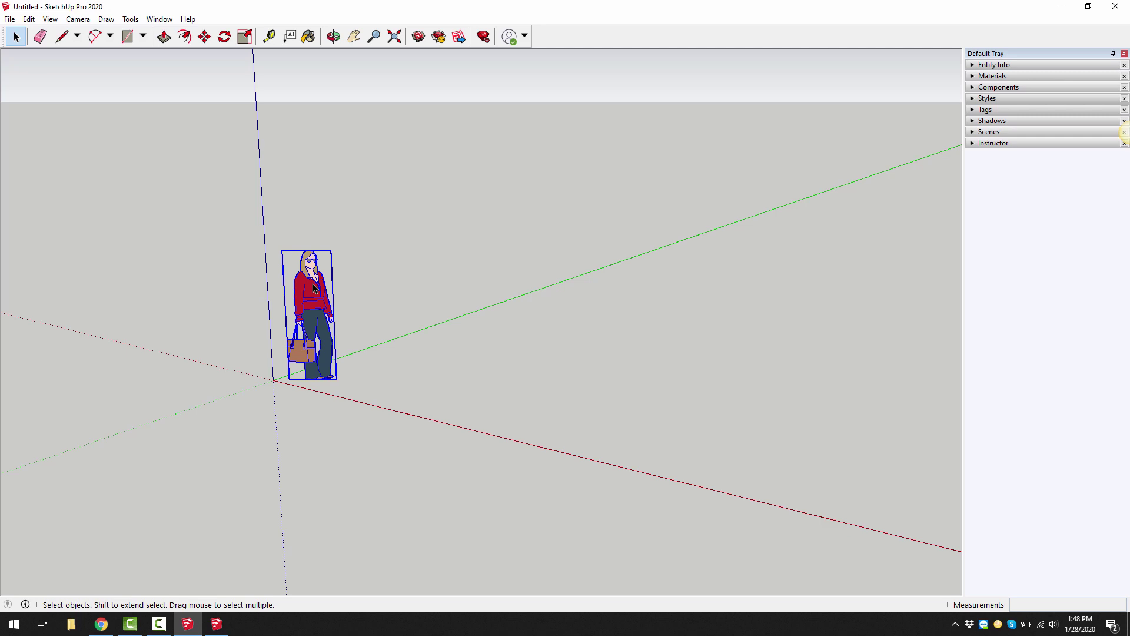
key("Delete")
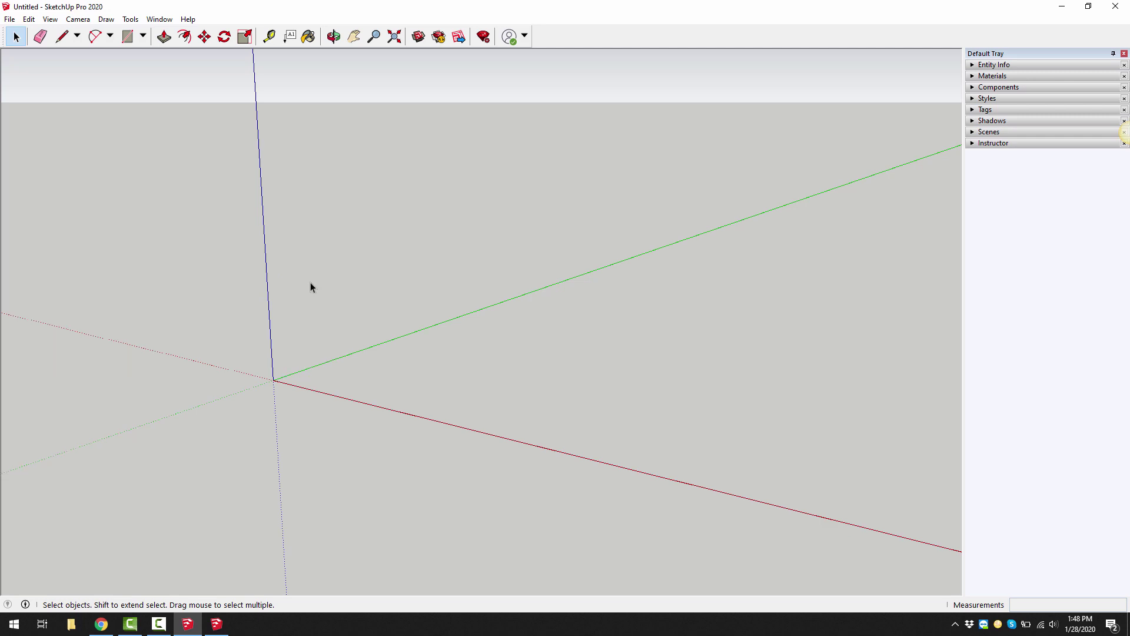
Step: Turn off the sky in the current style's Background settings
left_click(982, 88)
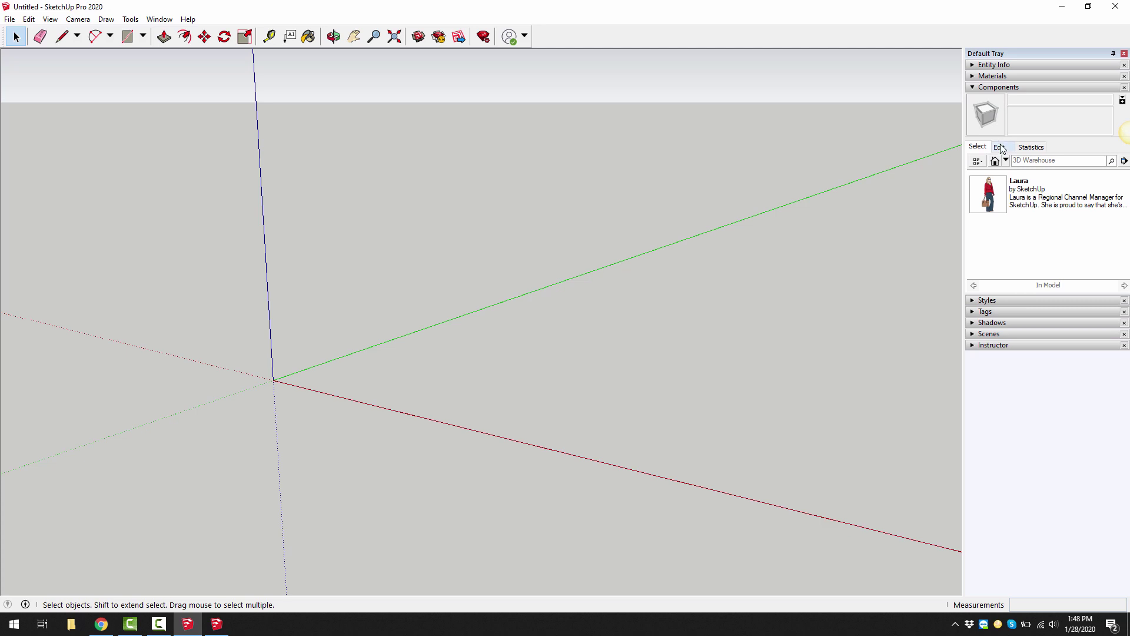
left_click(982, 88)
left_click(989, 98)
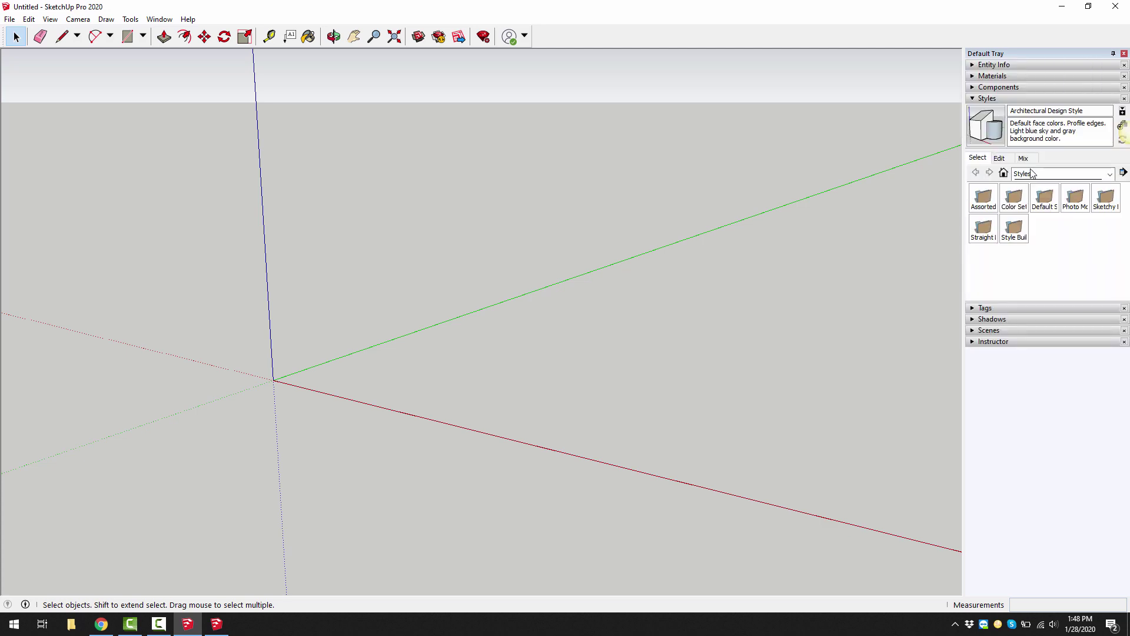
left_click(1001, 159)
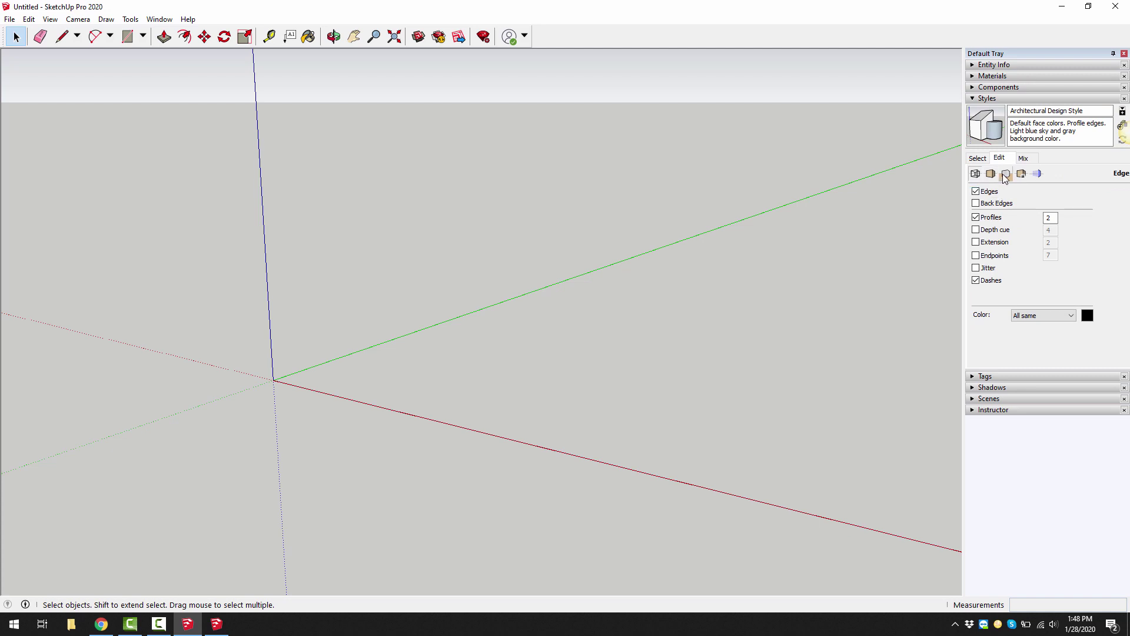
left_click(1006, 174)
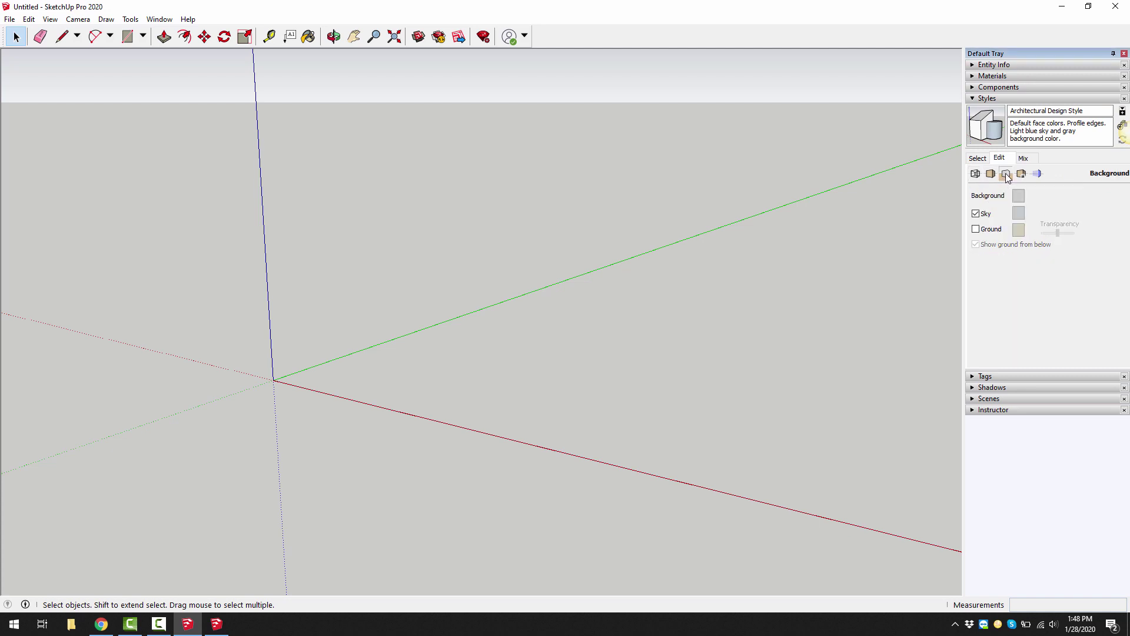
left_click(976, 214)
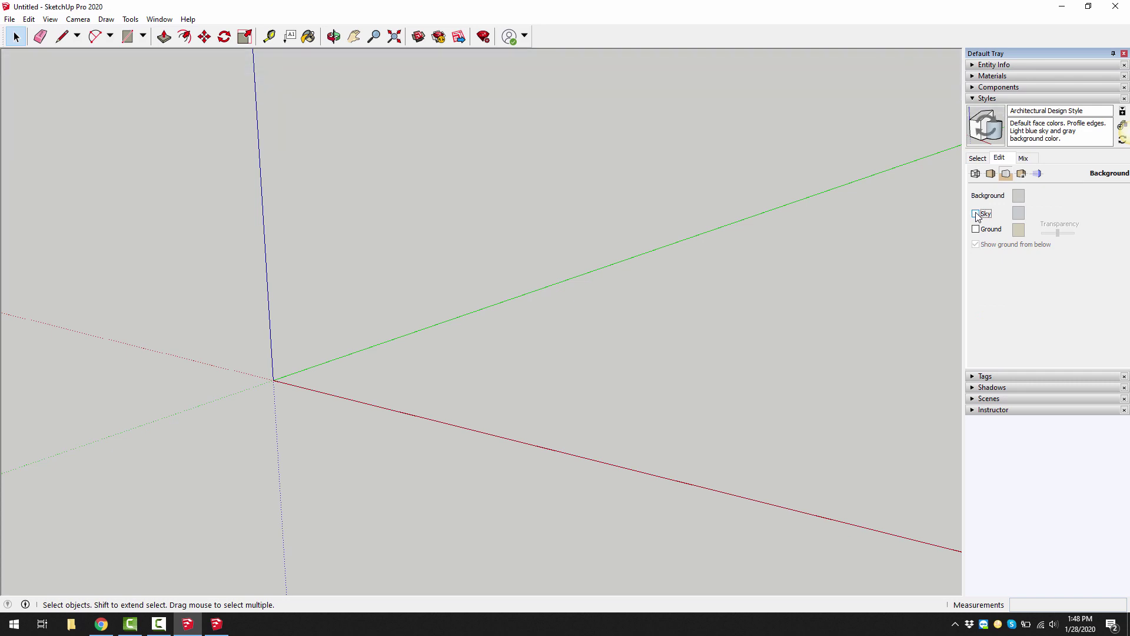
Step: Set the background colour to pure white (HSB 0, 0, 100) using the HSB picker
left_click(1019, 196)
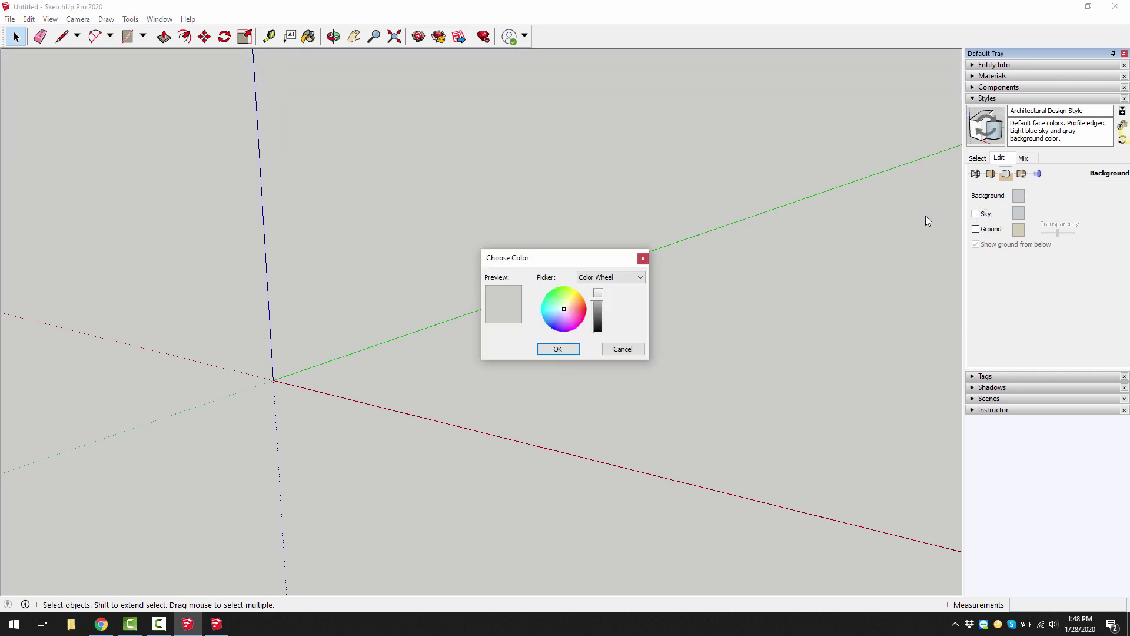
left_click(616, 281)
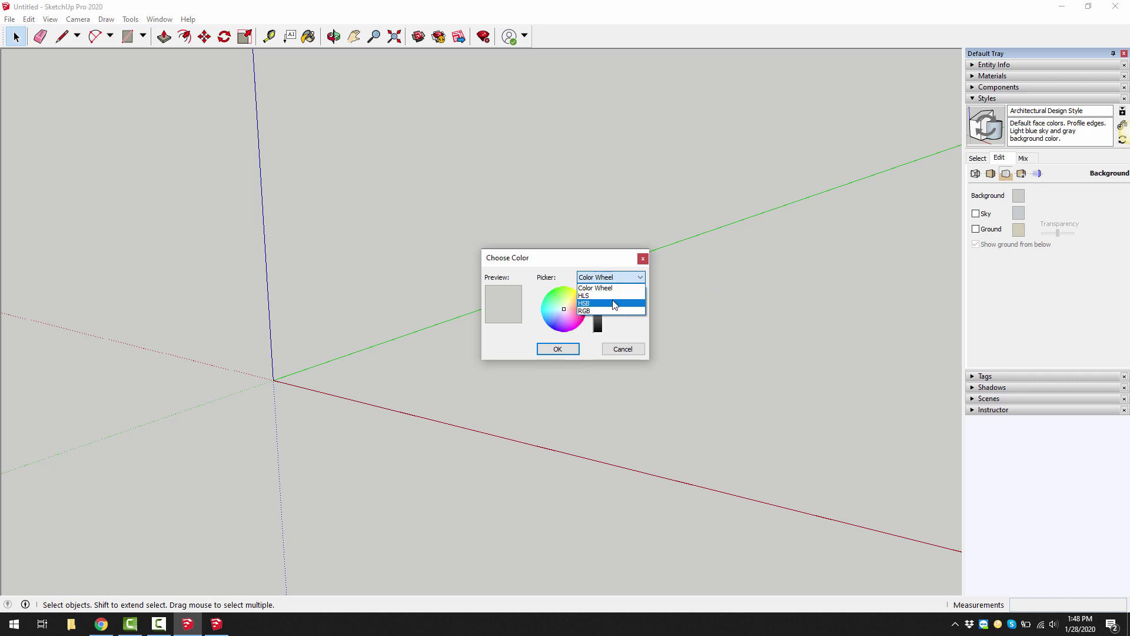
left_click(614, 303)
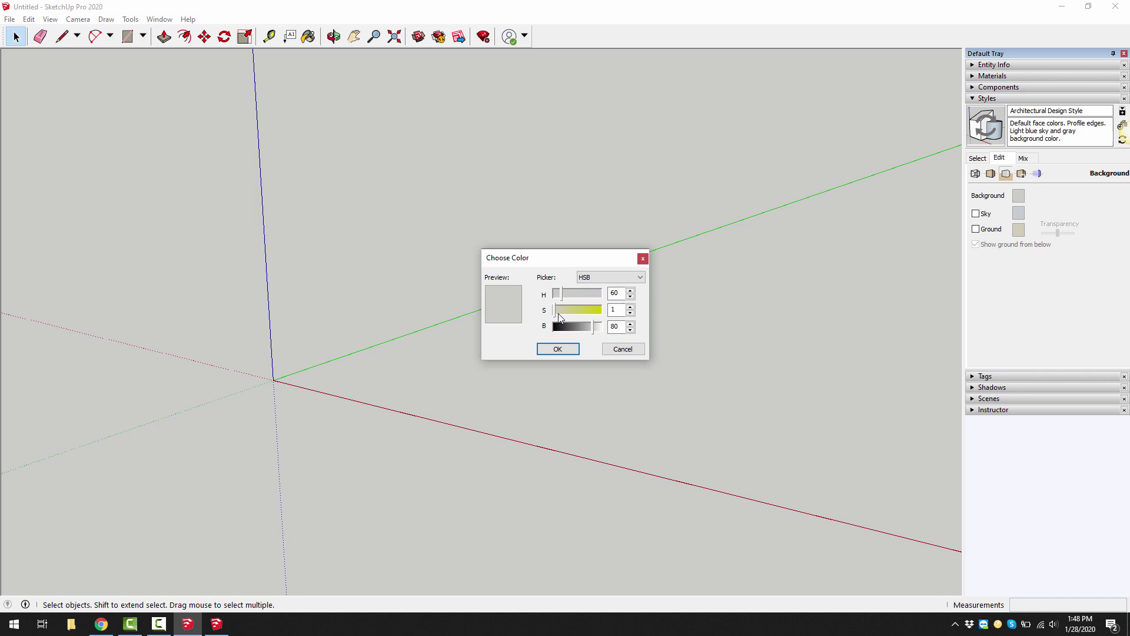
left_click_drag(559, 293, 617, 336)
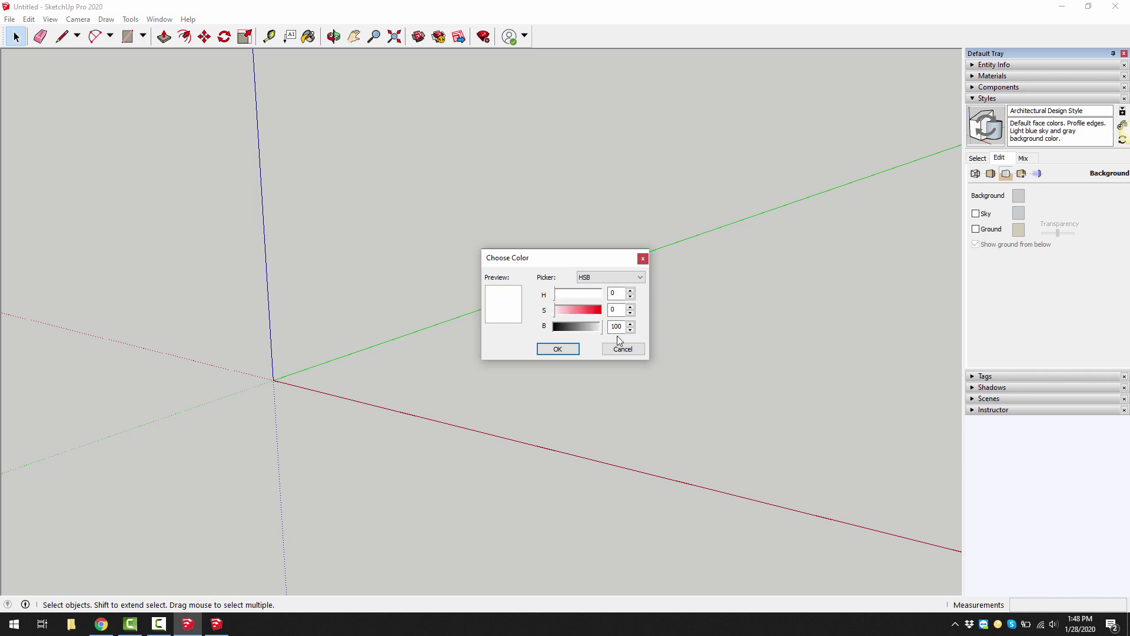
left_click(556, 350)
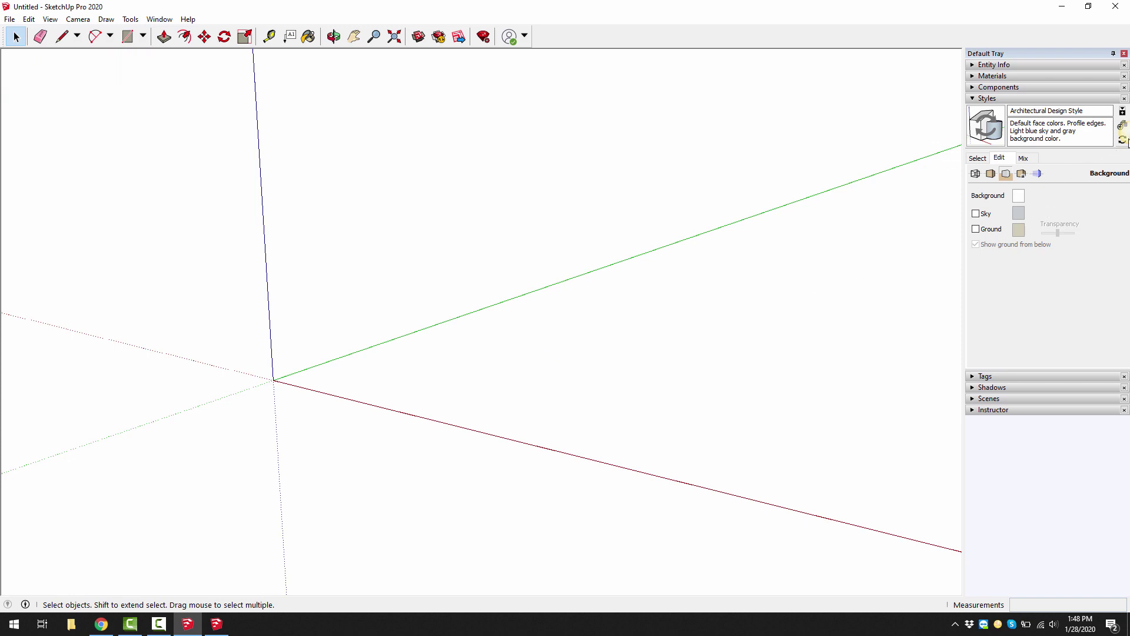
Step: Review the Edge, Face and Watermark settings, ending on Modeling settings with section line width 3
left_click(1072, 172)
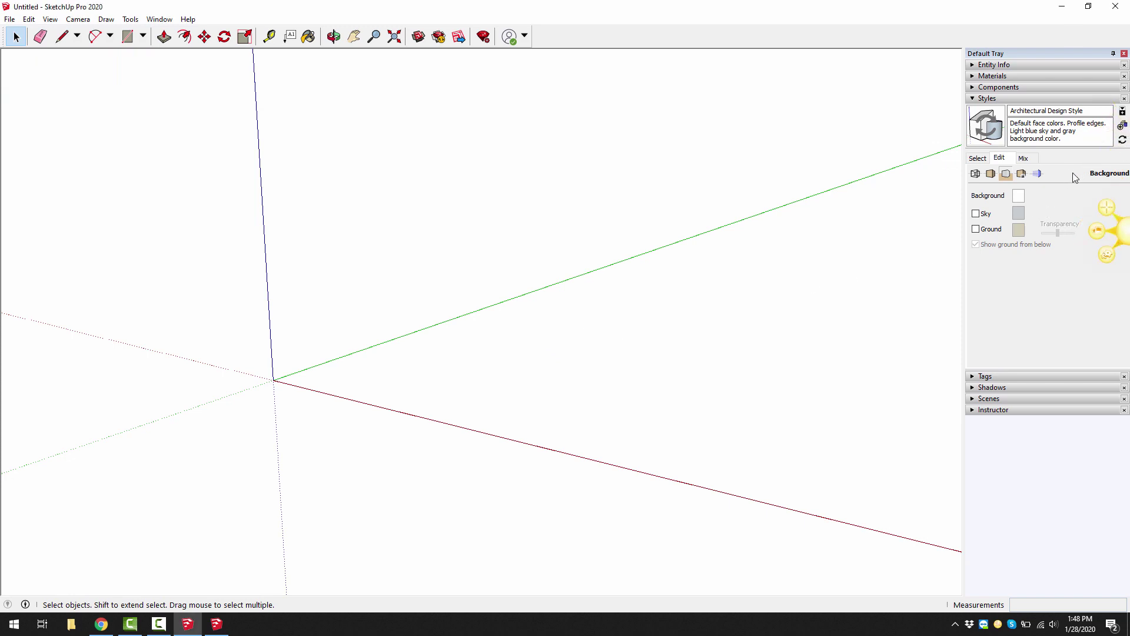
left_click(975, 174)
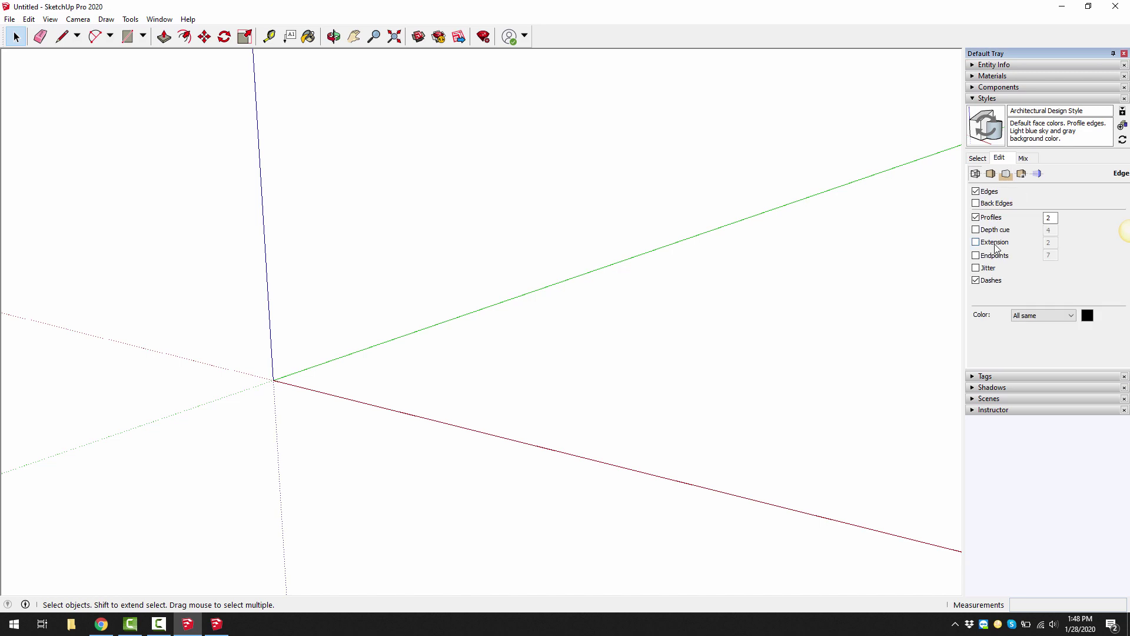
double_click(1048, 217)
left_click(990, 175)
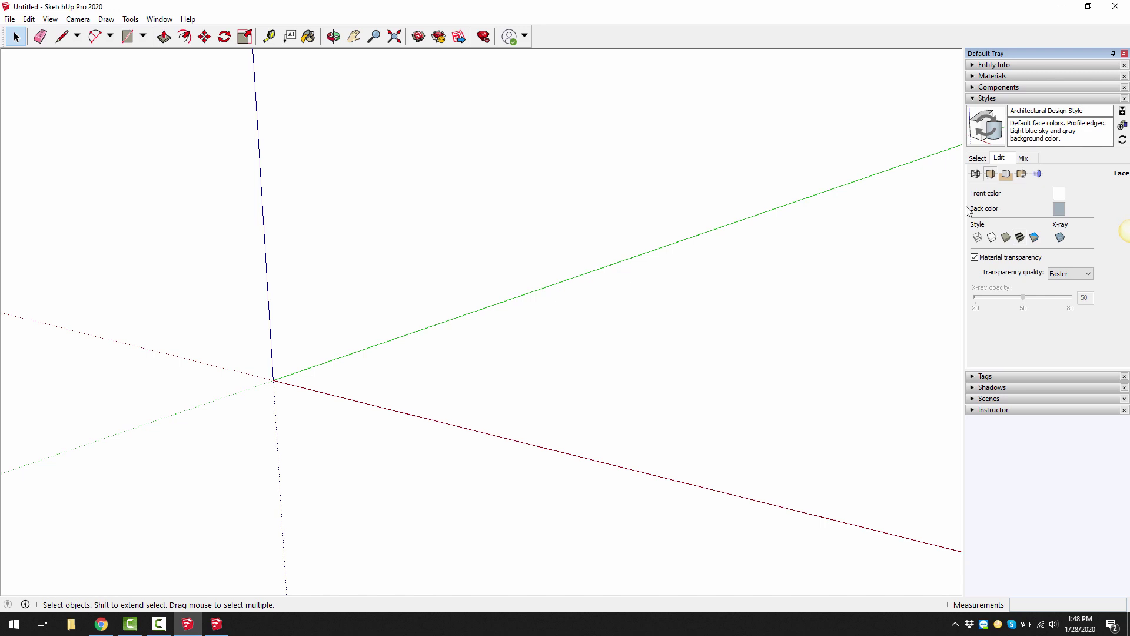
left_click(1021, 175)
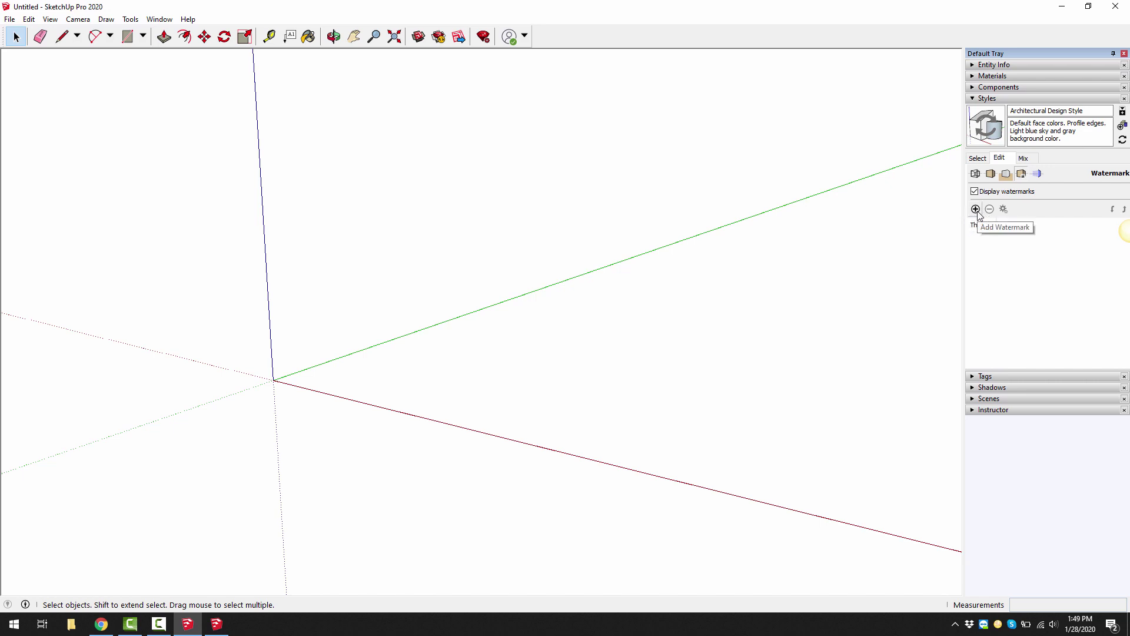
left_click(1037, 174)
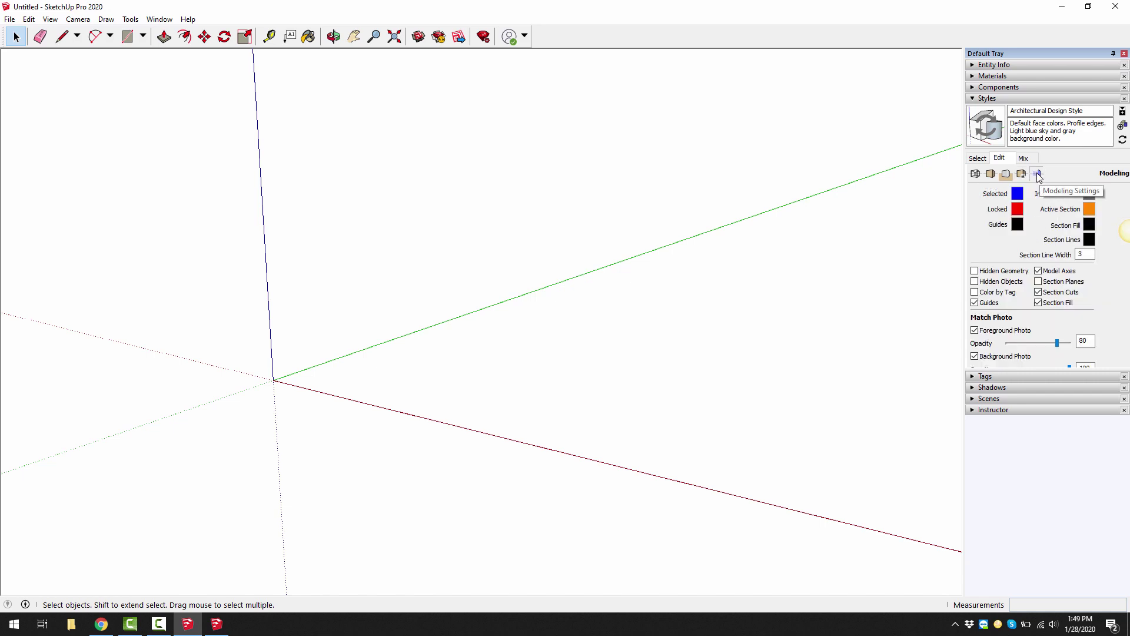
Step: Set the guides colour to red and the section fill to dark grey (brightness 20)
left_click(1018, 224)
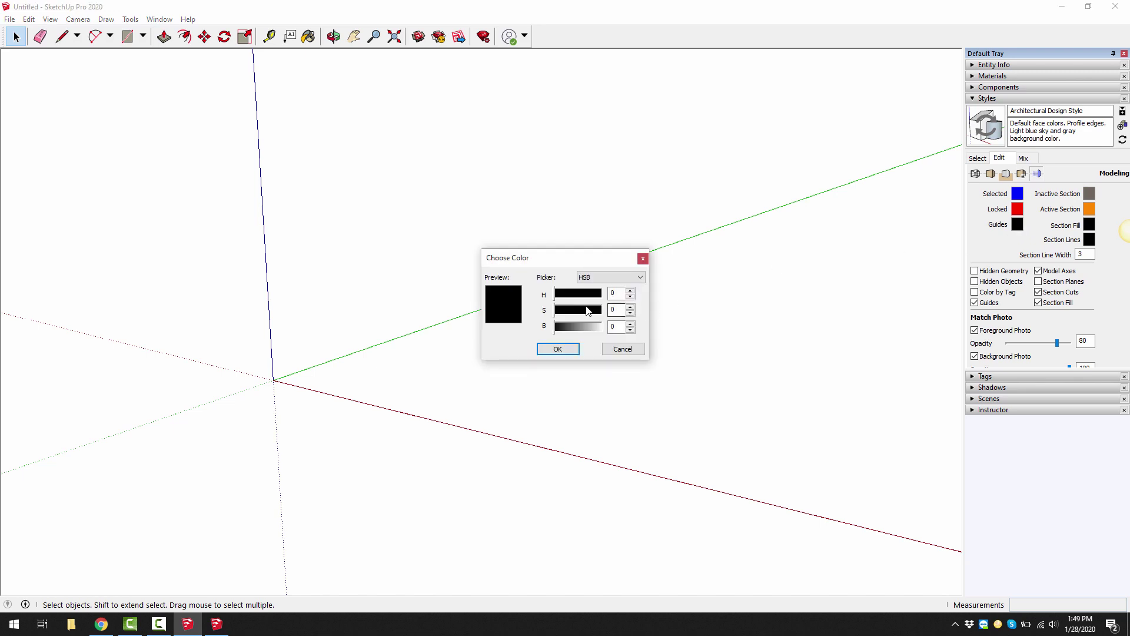
left_click_drag(588, 310, 609, 331)
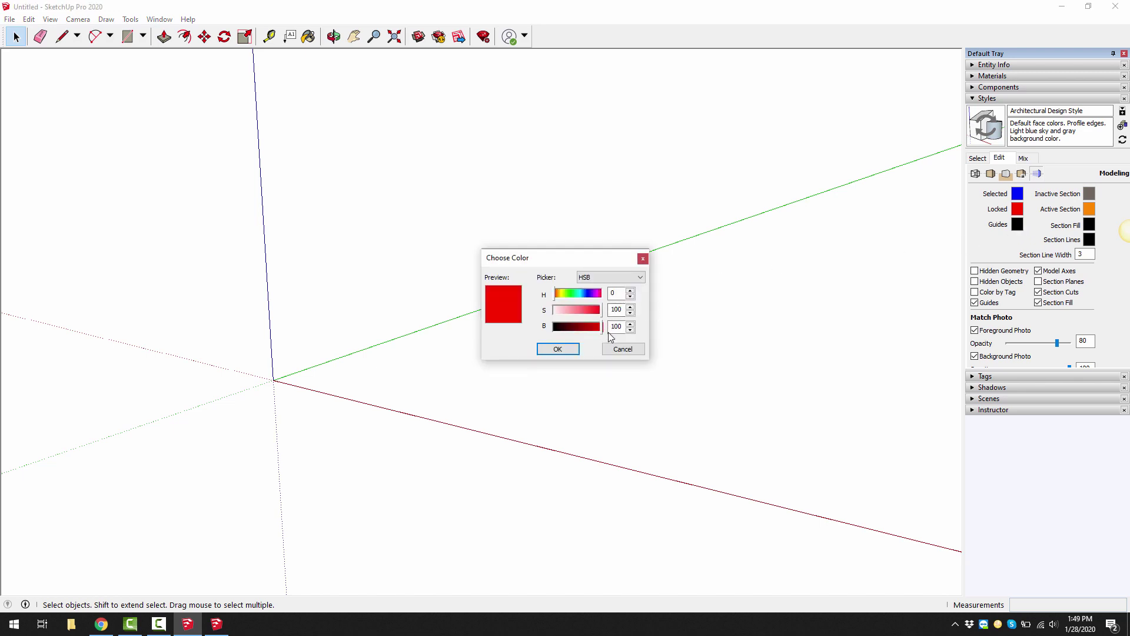
left_click(558, 349)
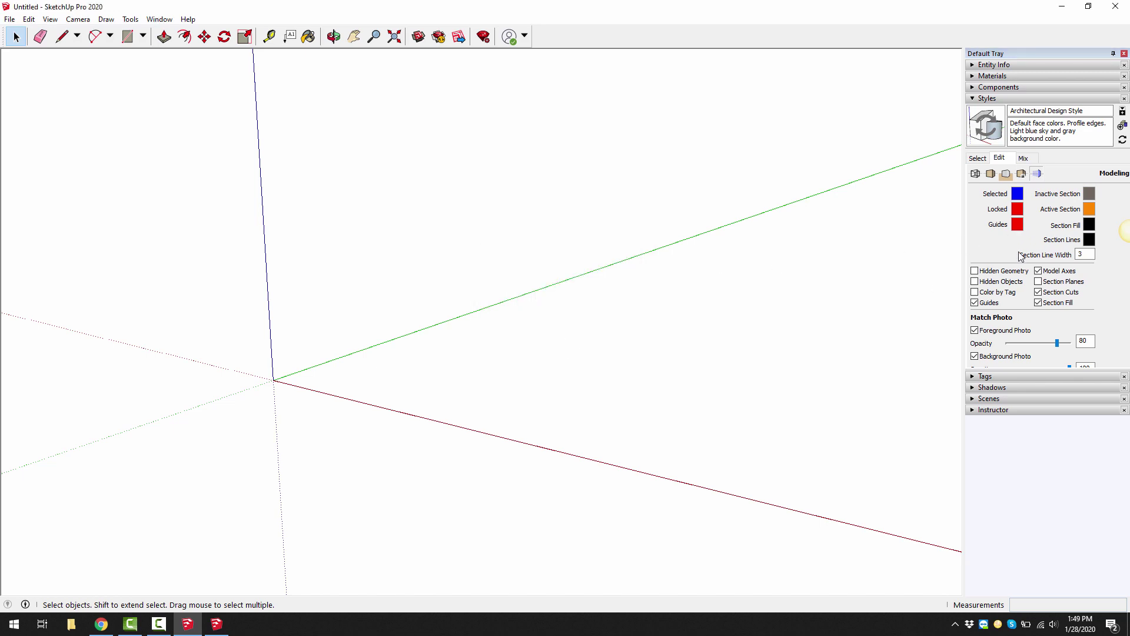
left_click(1089, 225)
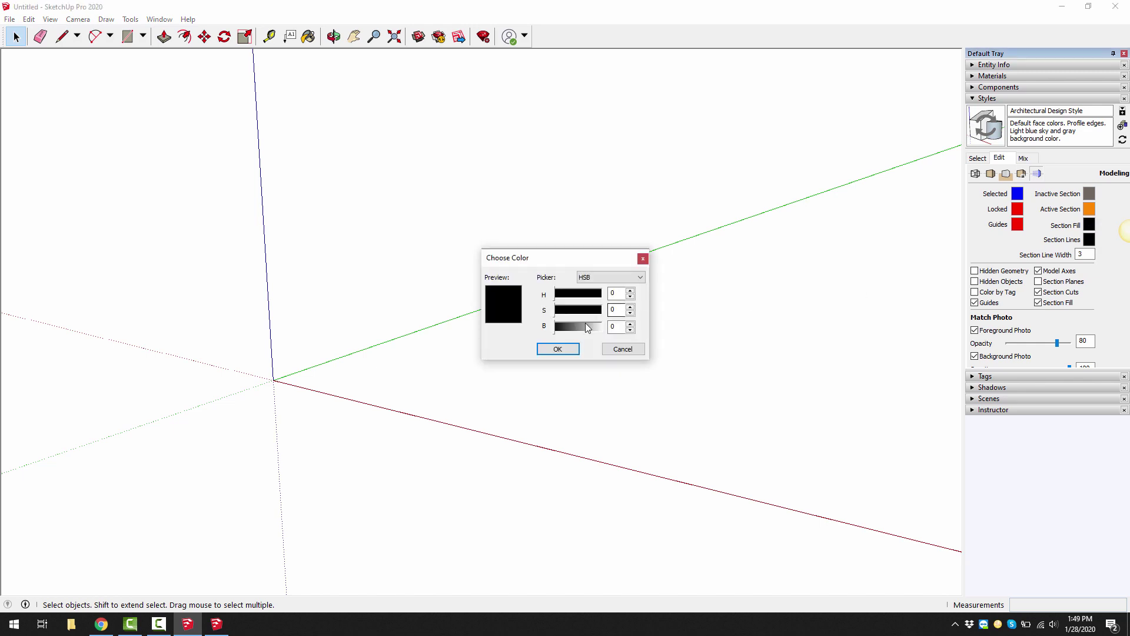
double_click(615, 327)
type("20")
left_click(553, 348)
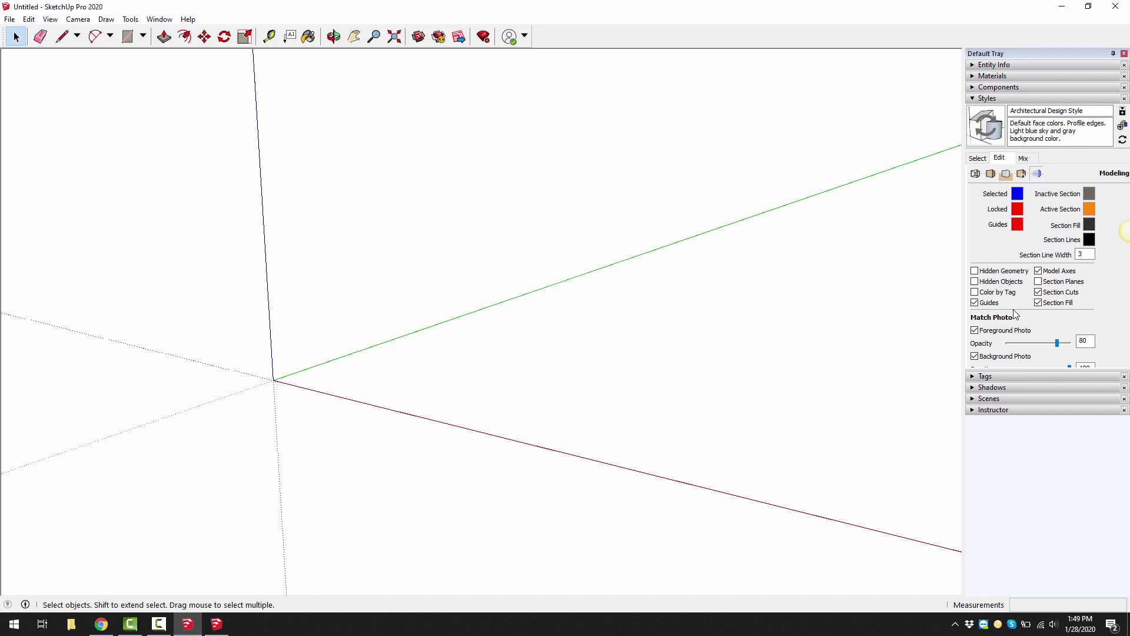
Step: Update the Architectural Design Style with the changes and open the Scenes panel
left_click_drag(1030, 370, 1030, 409)
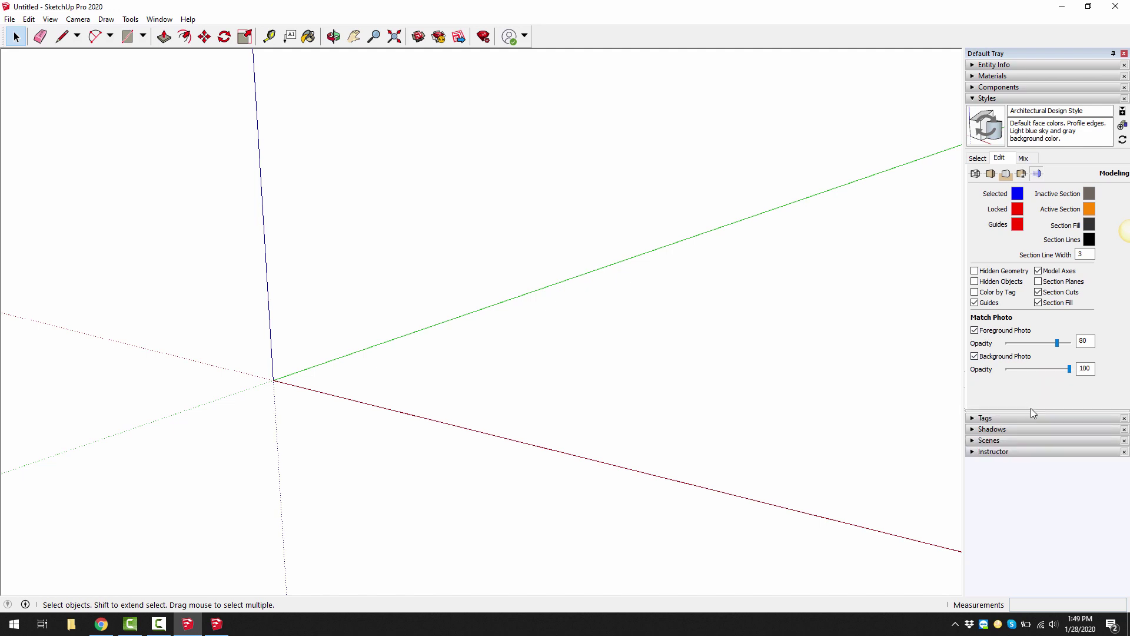
left_click(1123, 140)
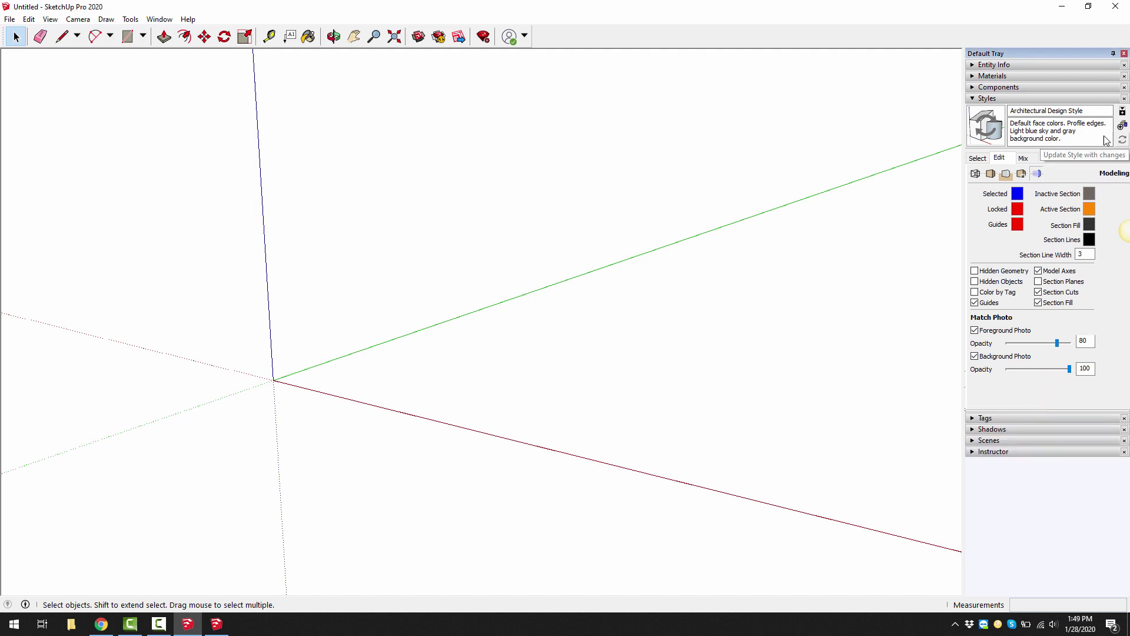
left_click(987, 98)
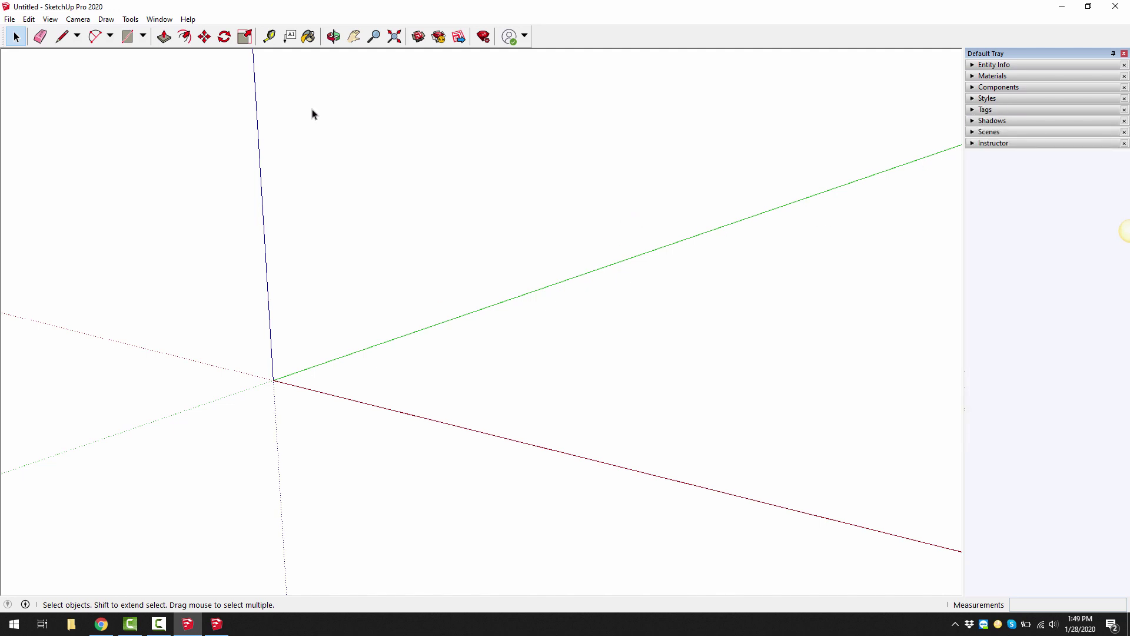
left_click(78, 19)
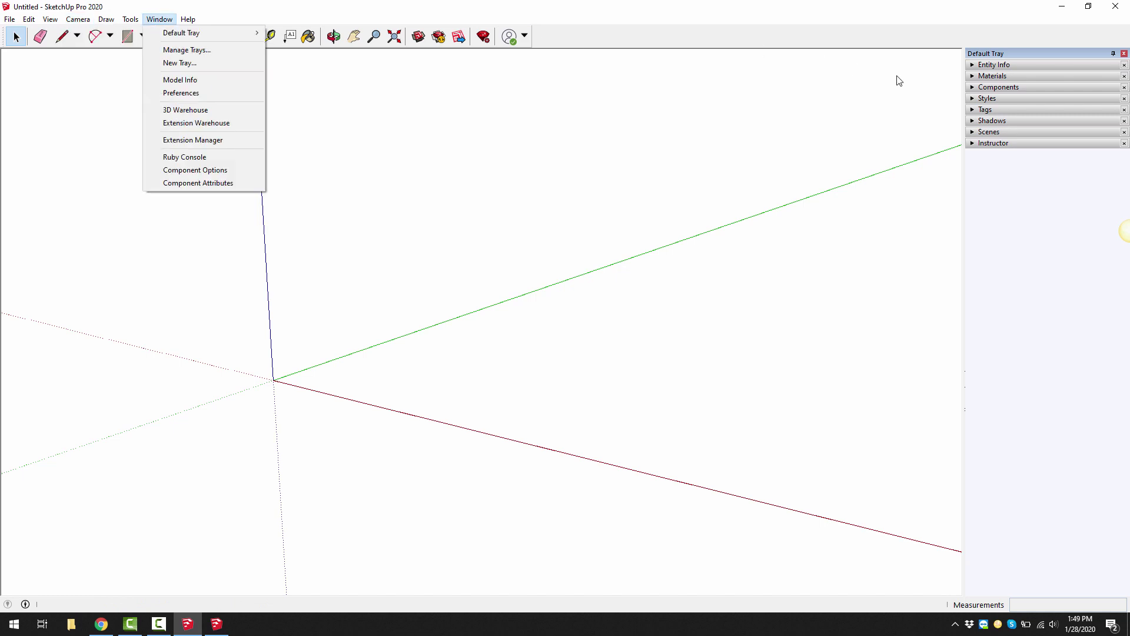
left_click(973, 133)
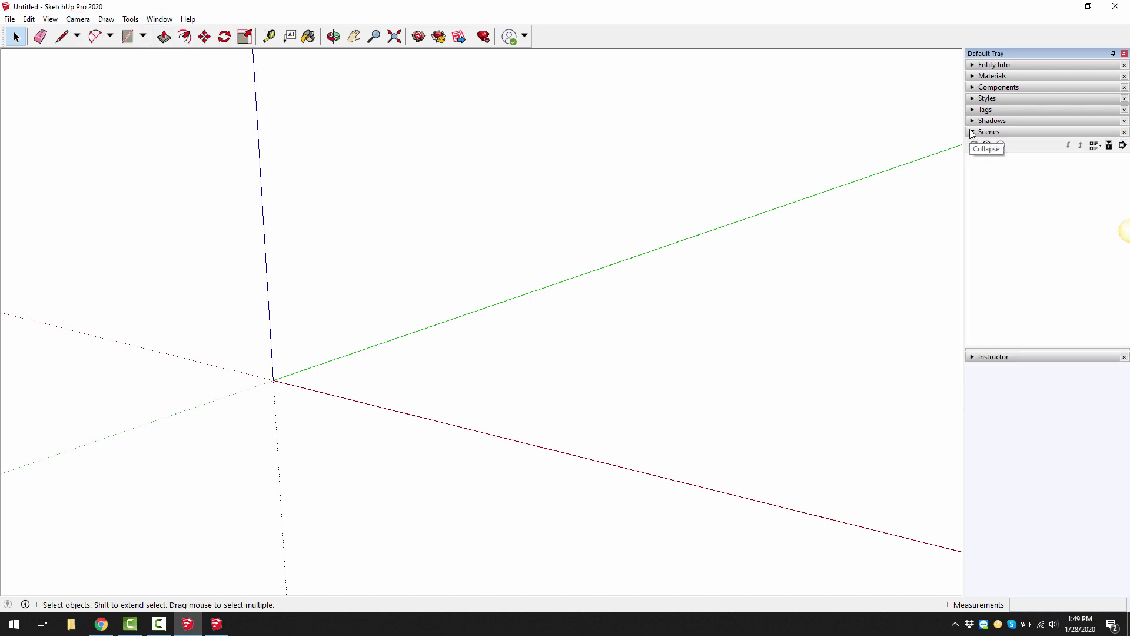
Step: Add a first scene, Scene 1, and show its details
left_click(988, 146)
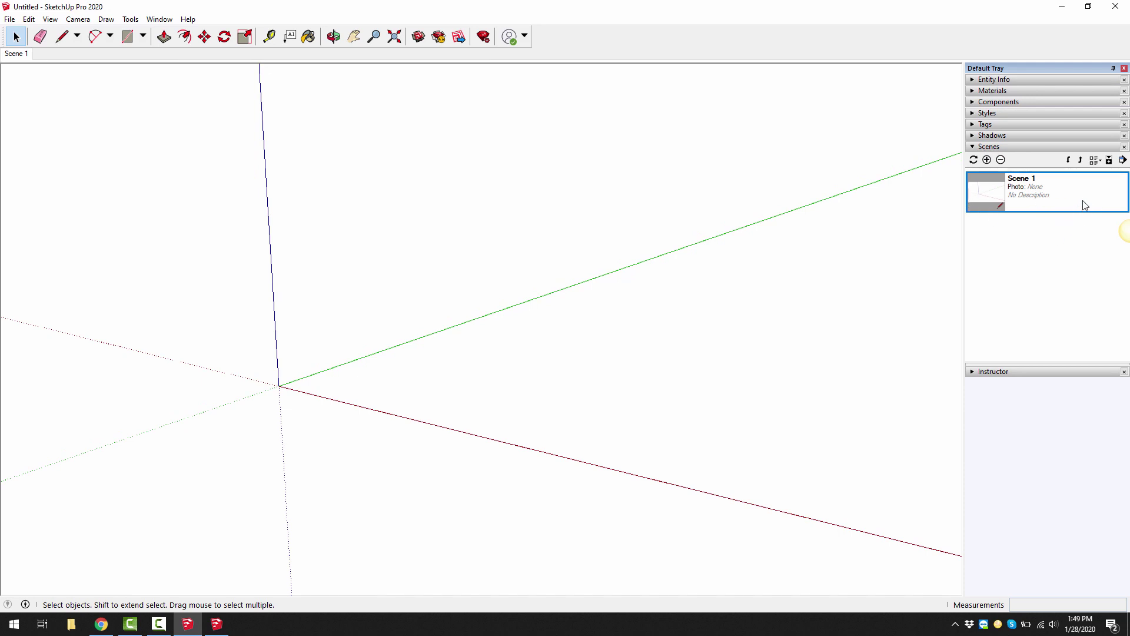
left_click(1109, 160)
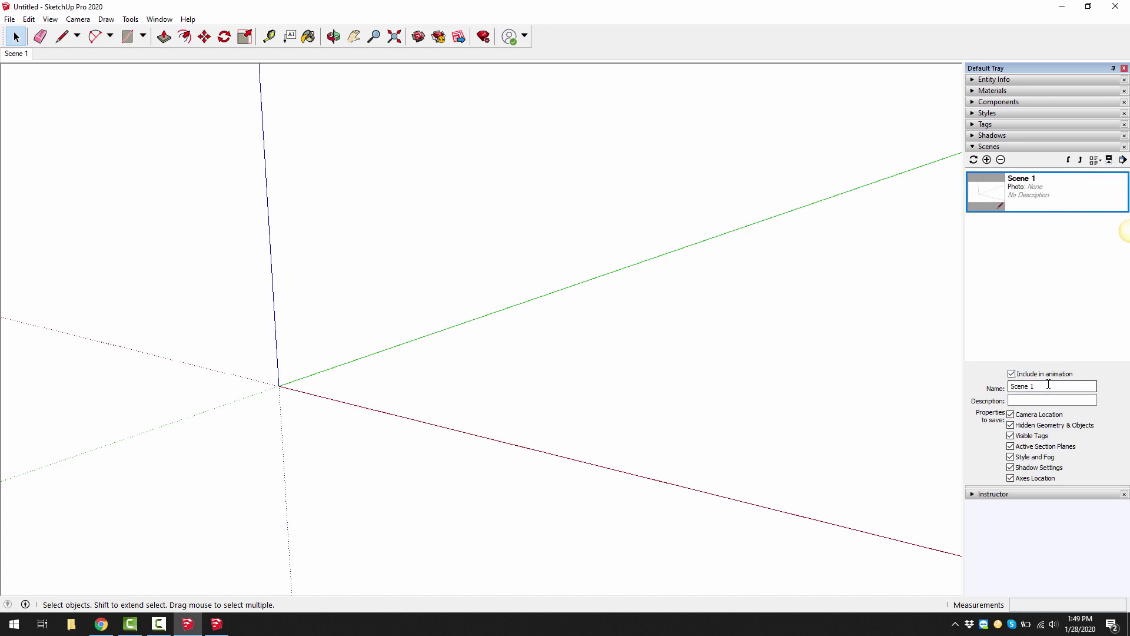
left_click_drag(1049, 384, 969, 385)
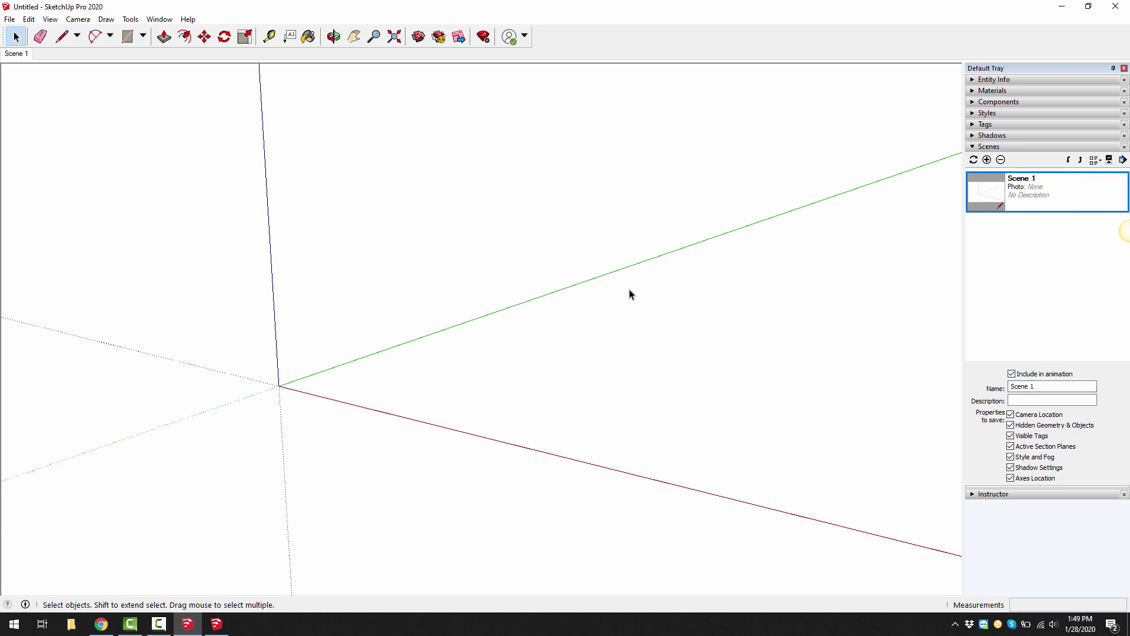
Step: Rename the Scene 1 tab to '3D View'
right_click(25, 56)
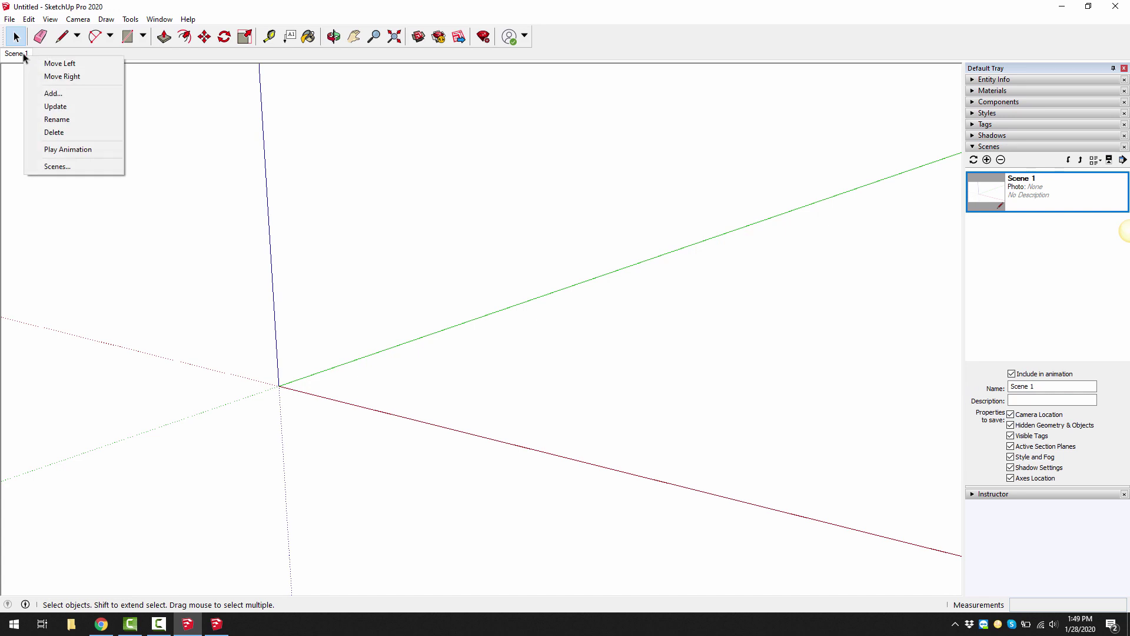
left_click(45, 120)
type("3")
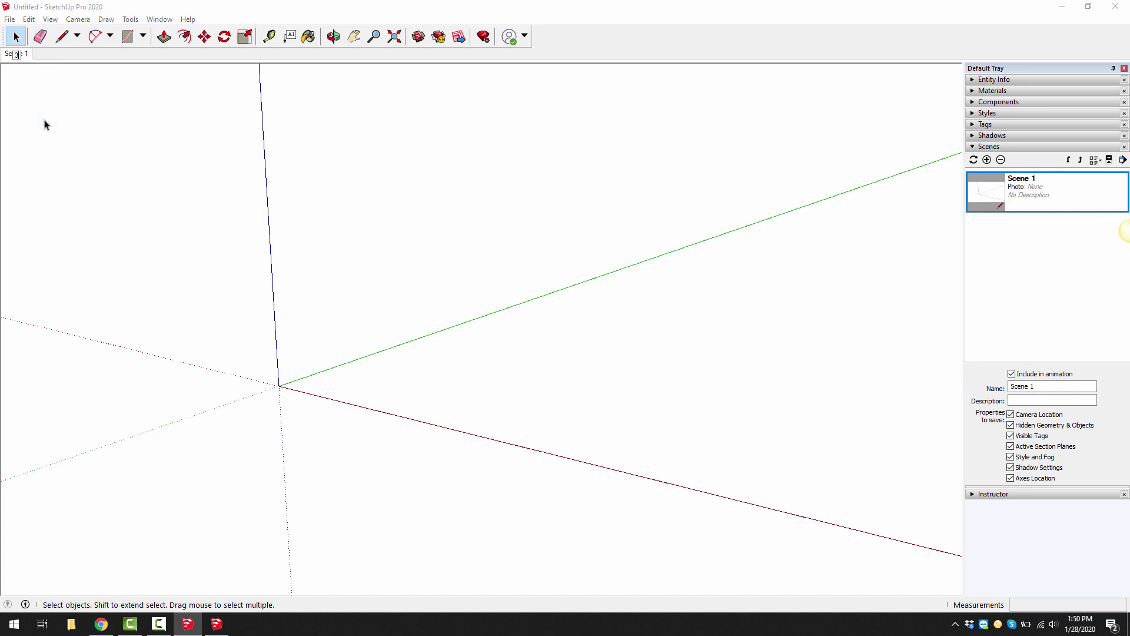
type("D View")
key("Return")
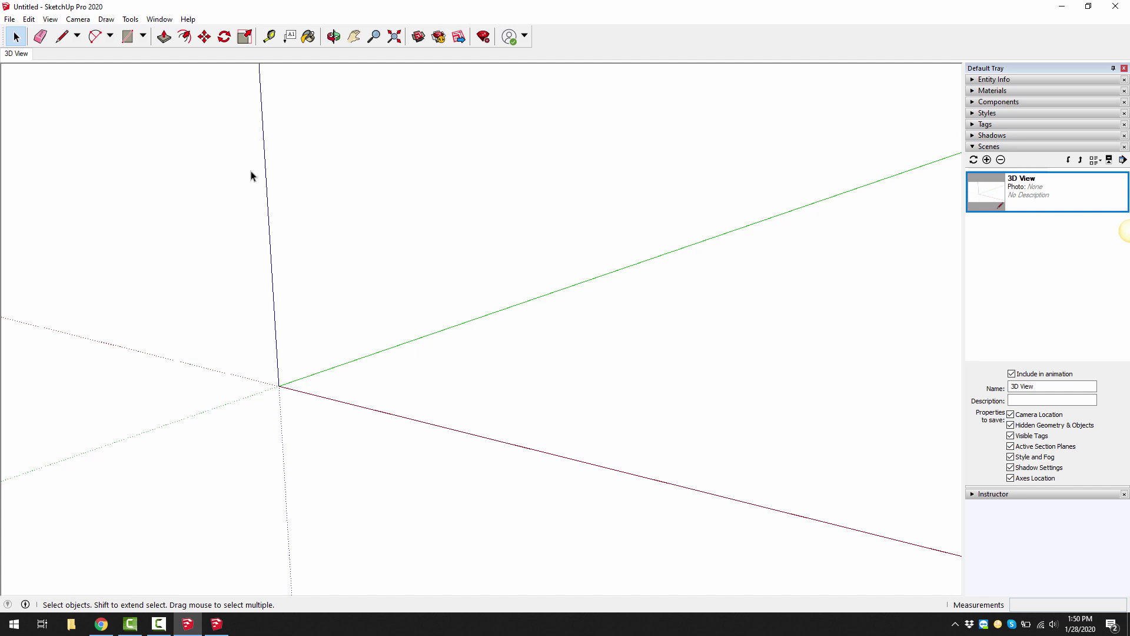
Step: Switch the camera to Parallel Projection and the Top standard view
left_click(88, 21)
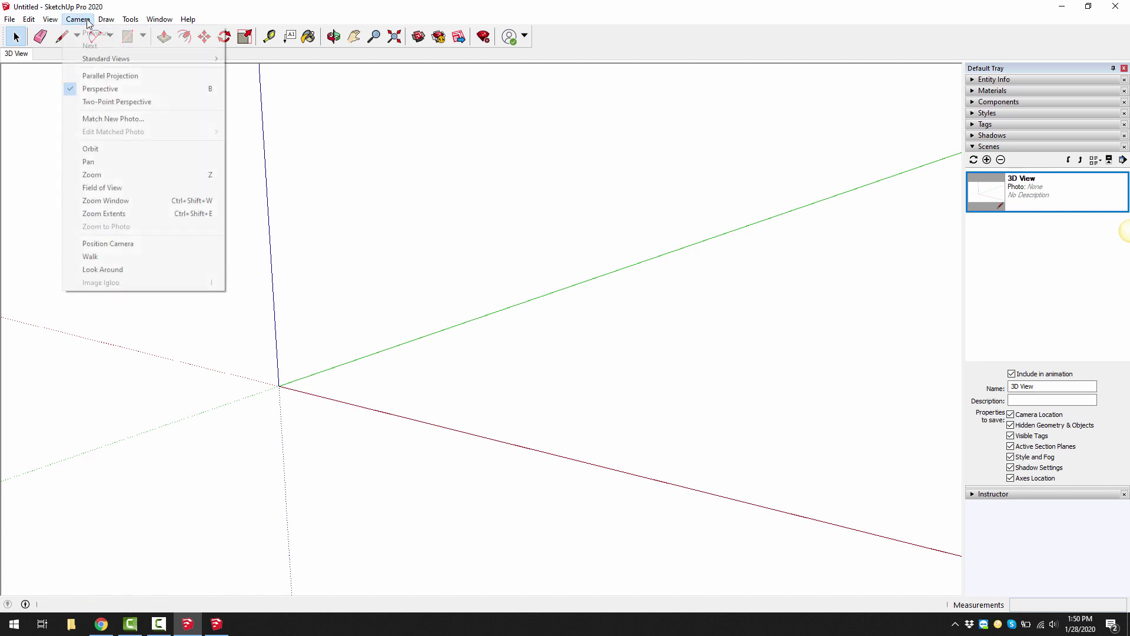
left_click(70, 92)
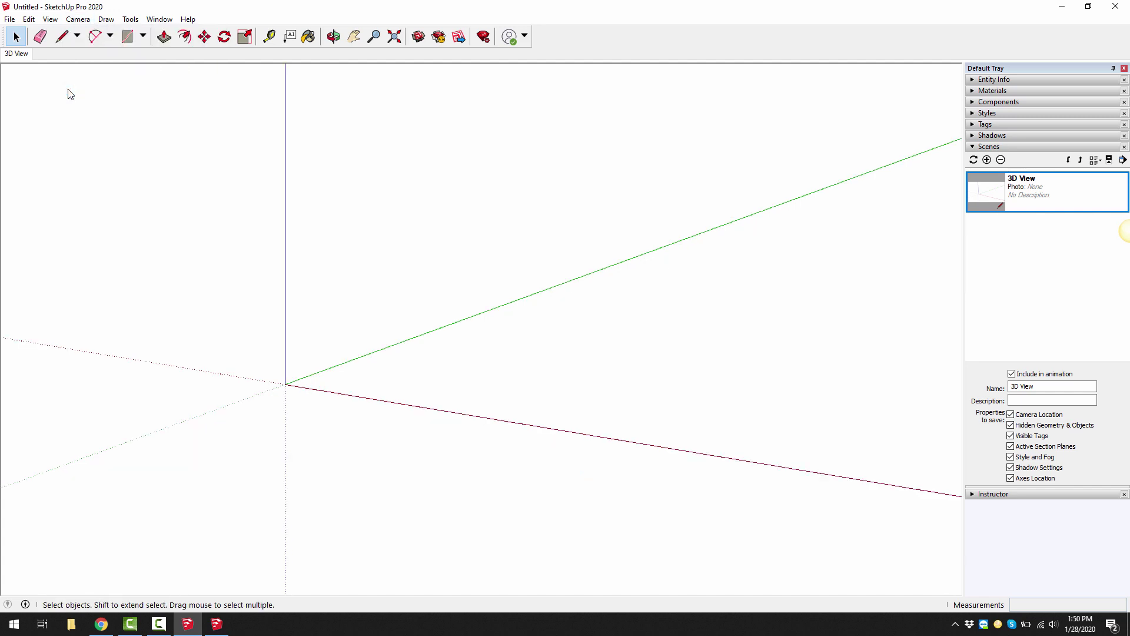
left_click(71, 22)
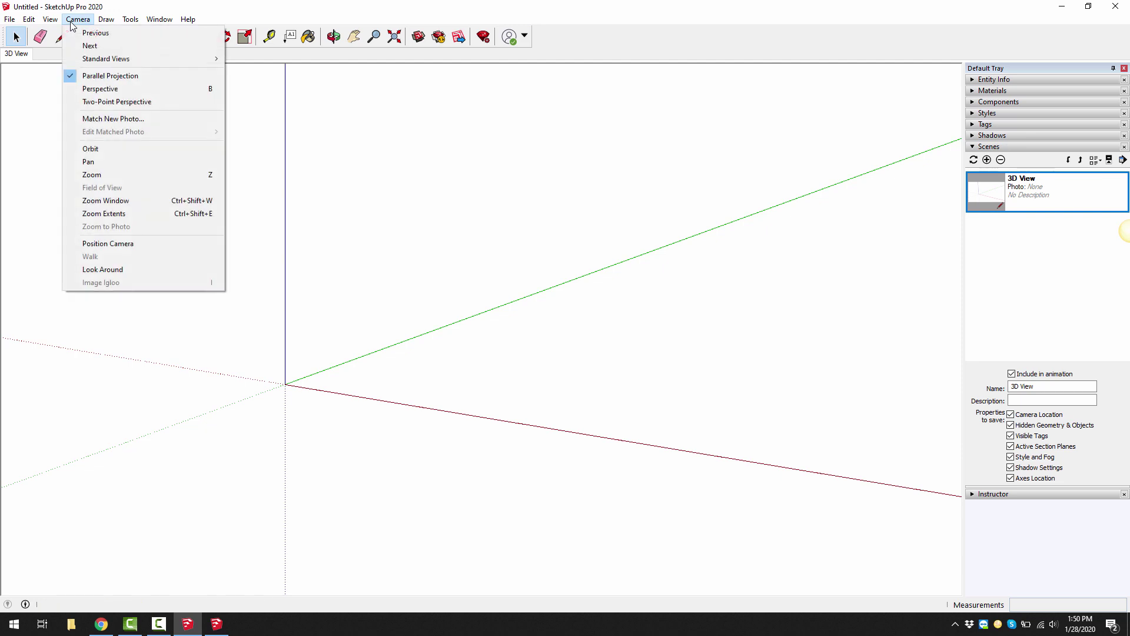
mouse_move(73, 58)
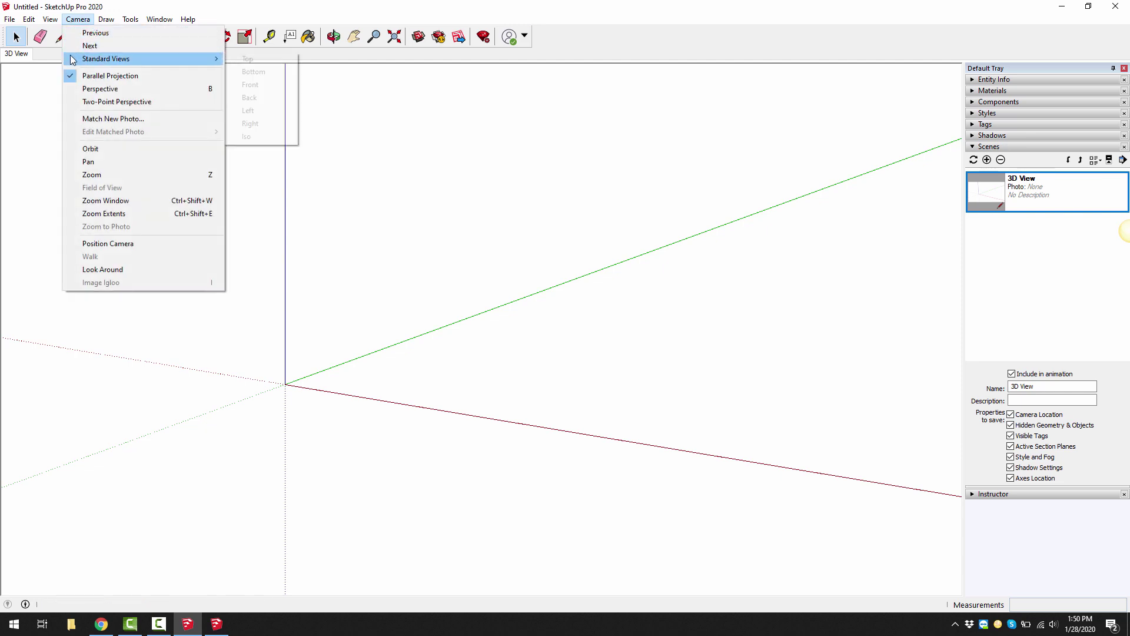
left_click(270, 59)
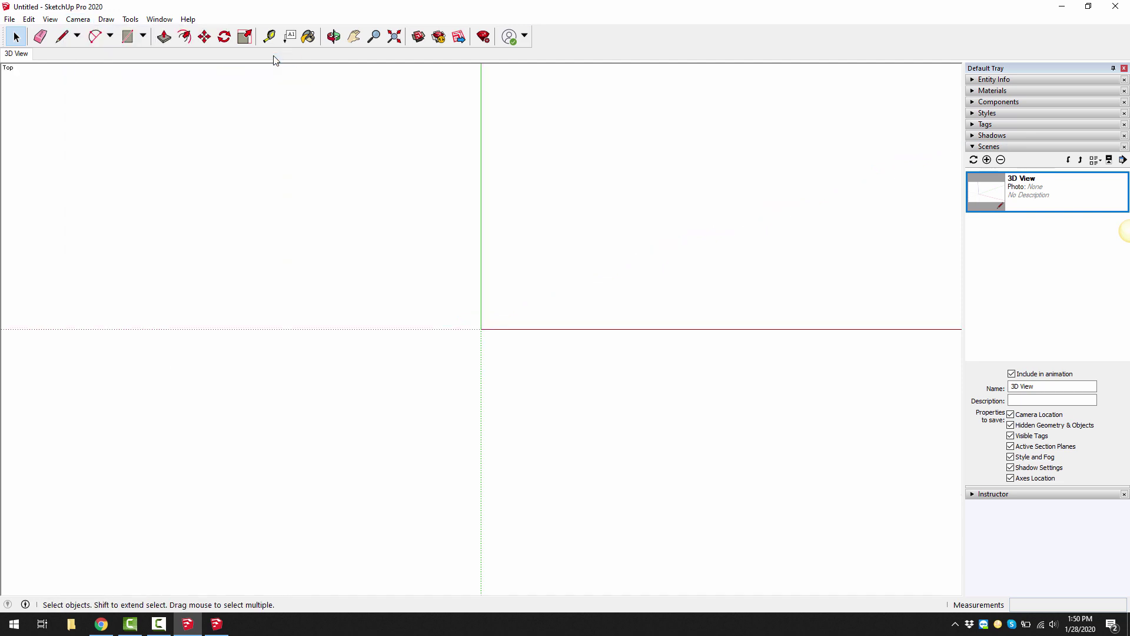
Step: Add a second scene from this view and rename it '2D View'
right_click(23, 56)
left_click(30, 93)
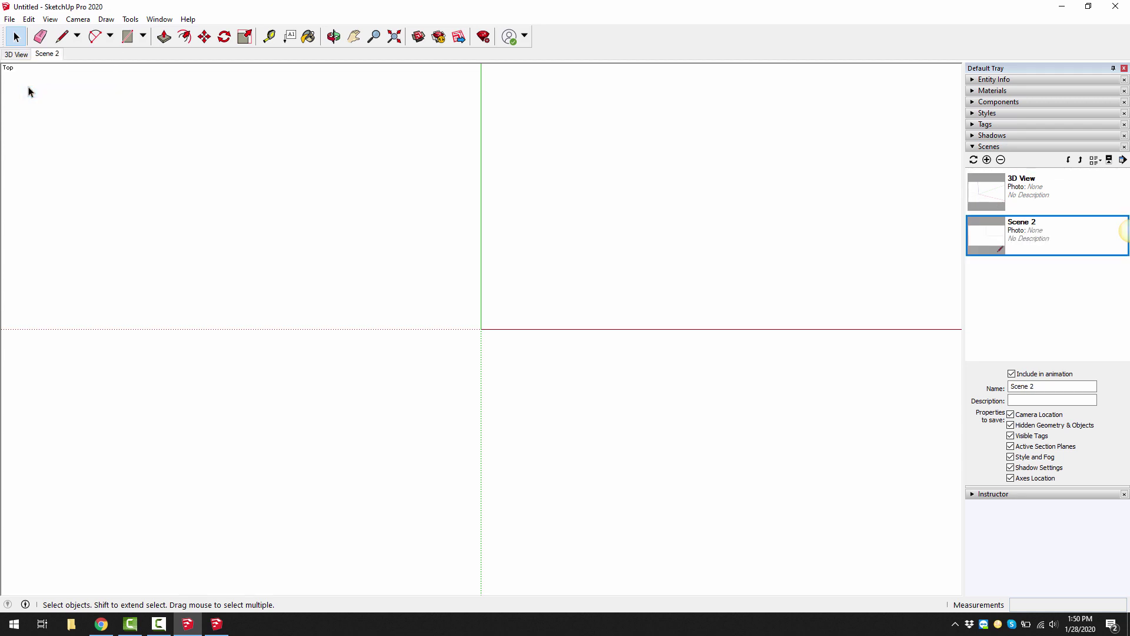
right_click(39, 57)
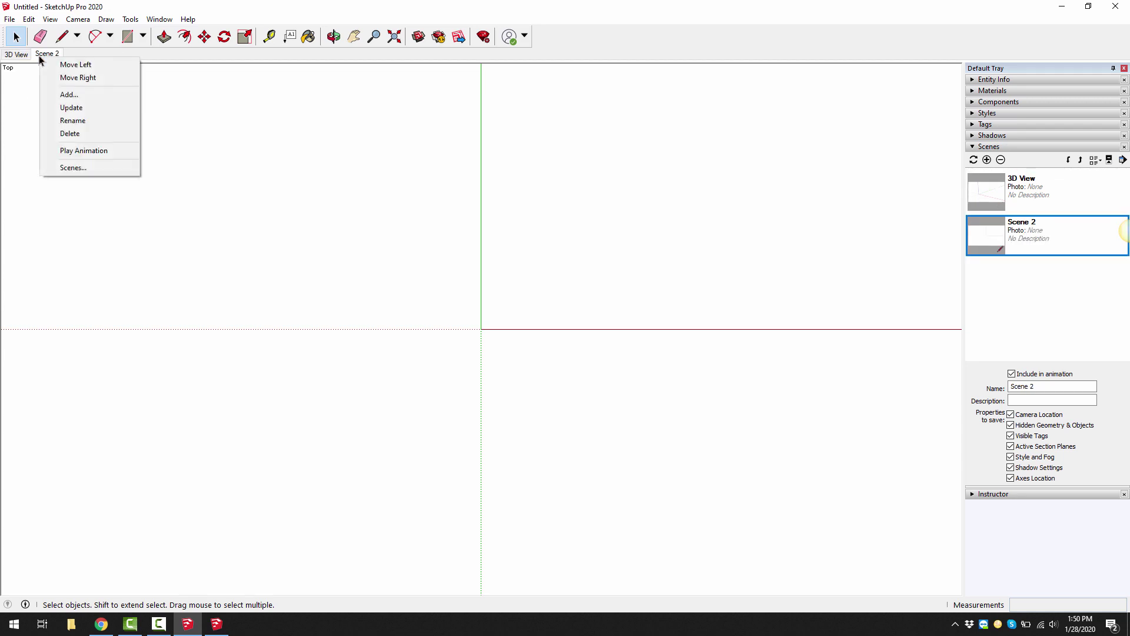
left_click(51, 121)
type("2D View")
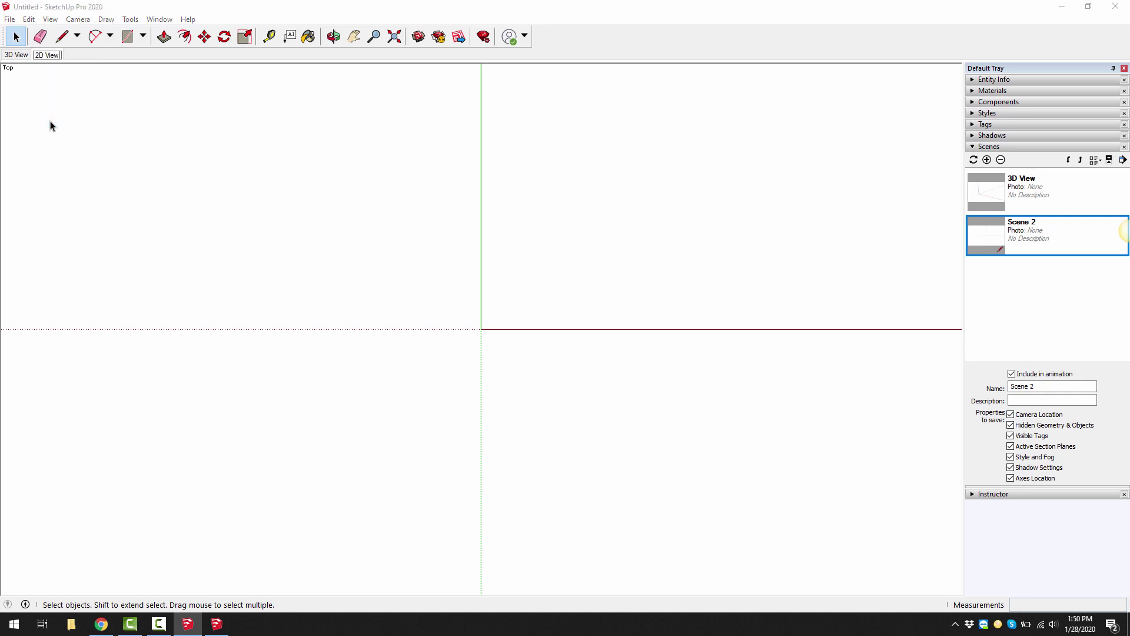
key("Return")
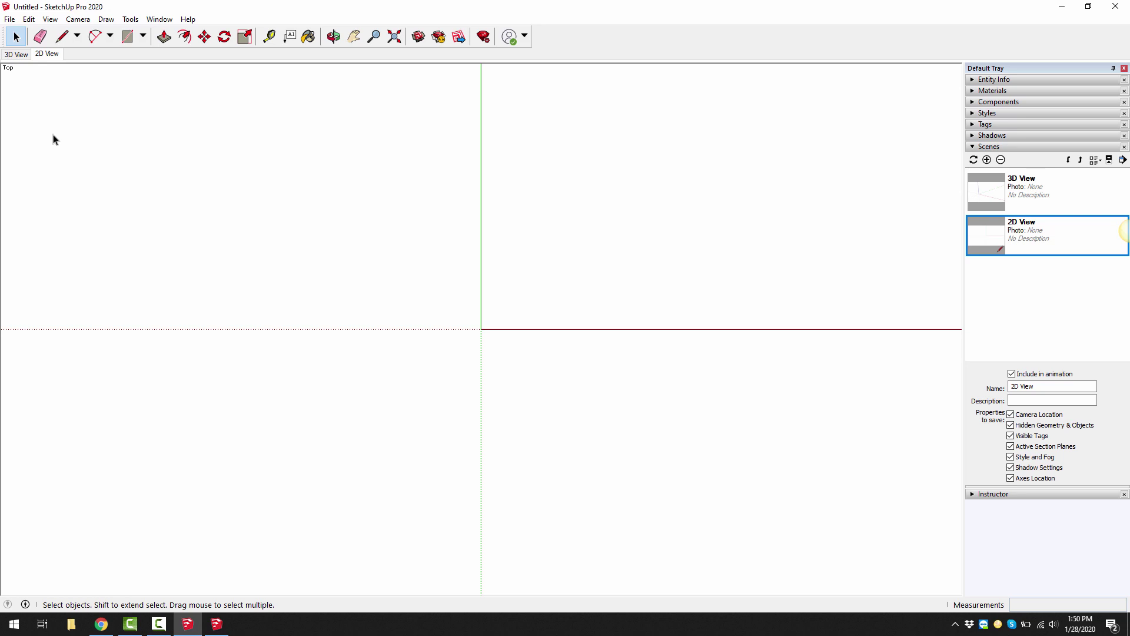
Step: Return to the 3D View scene and disable scene transitions in Model Info's Animation page
left_click(15, 54)
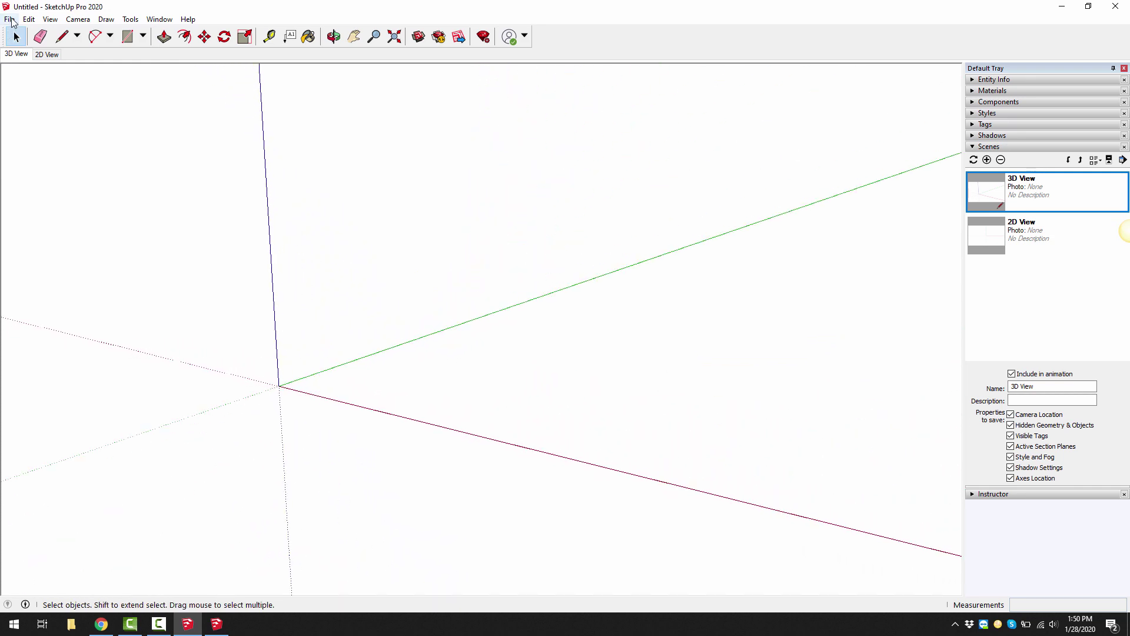
left_click(152, 23)
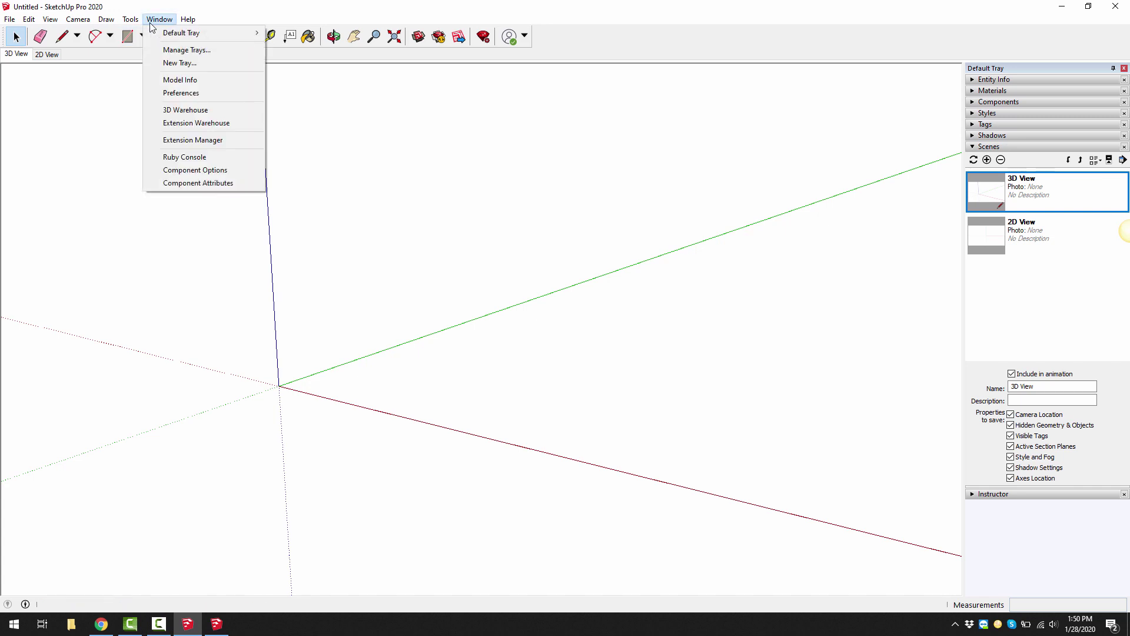
left_click(158, 80)
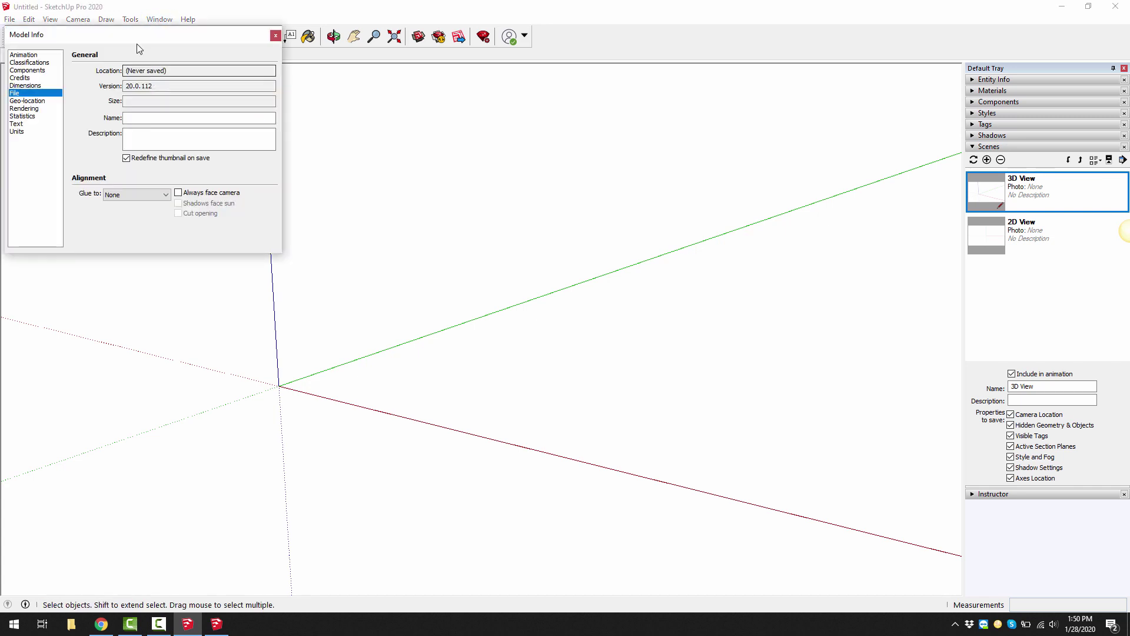
left_click_drag(176, 56, 374, 121)
left_click(269, 140)
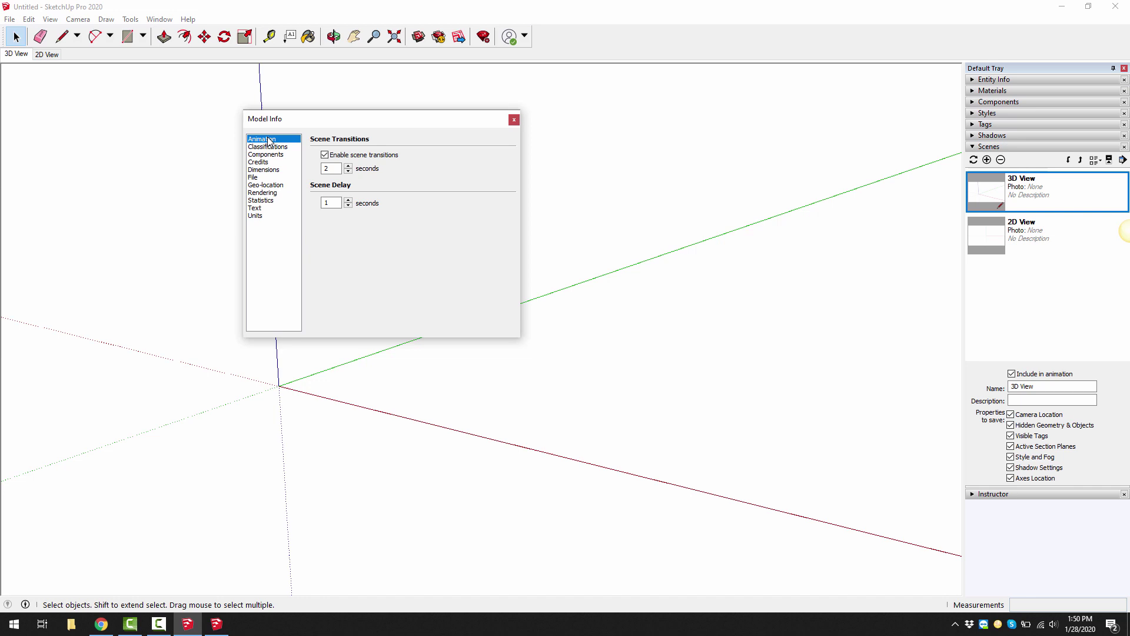
left_click(325, 155)
Step: Set Units area precision to 0.0 m² and volume to 0.0 m³, keeping length at 0 mm
left_click(273, 170)
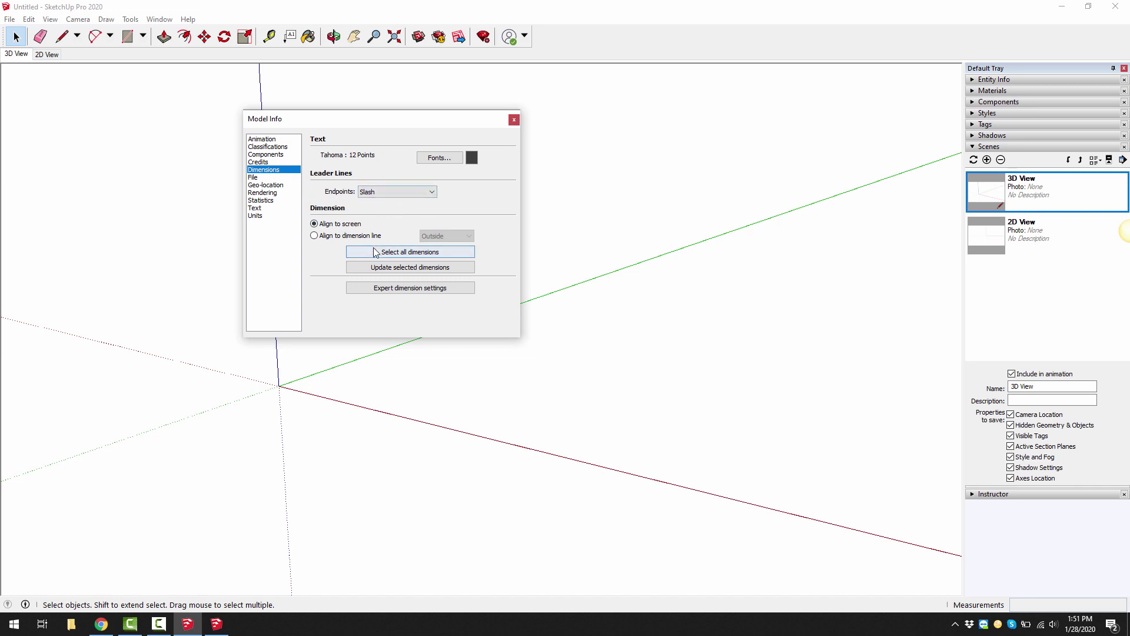
left_click(267, 185)
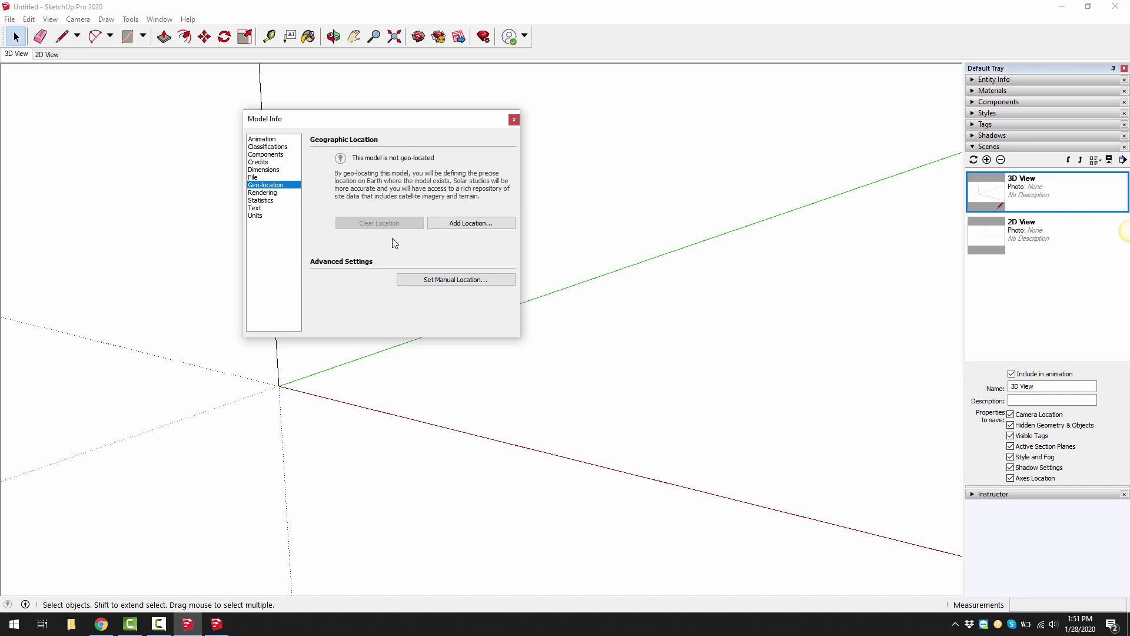
left_click(260, 216)
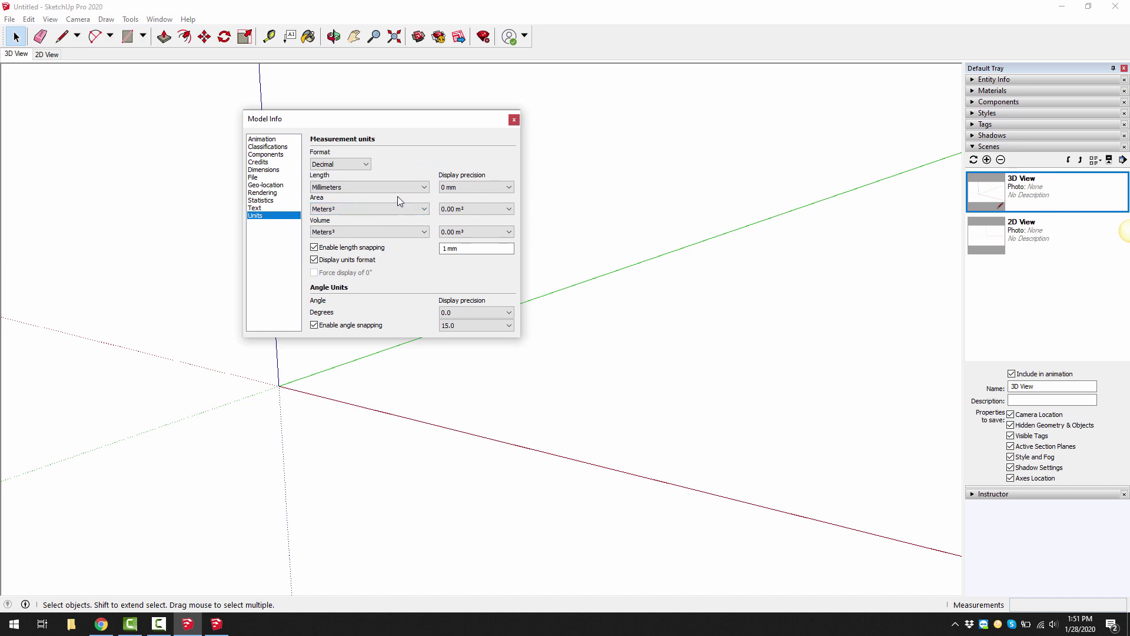
left_click(461, 186)
left_click(461, 186)
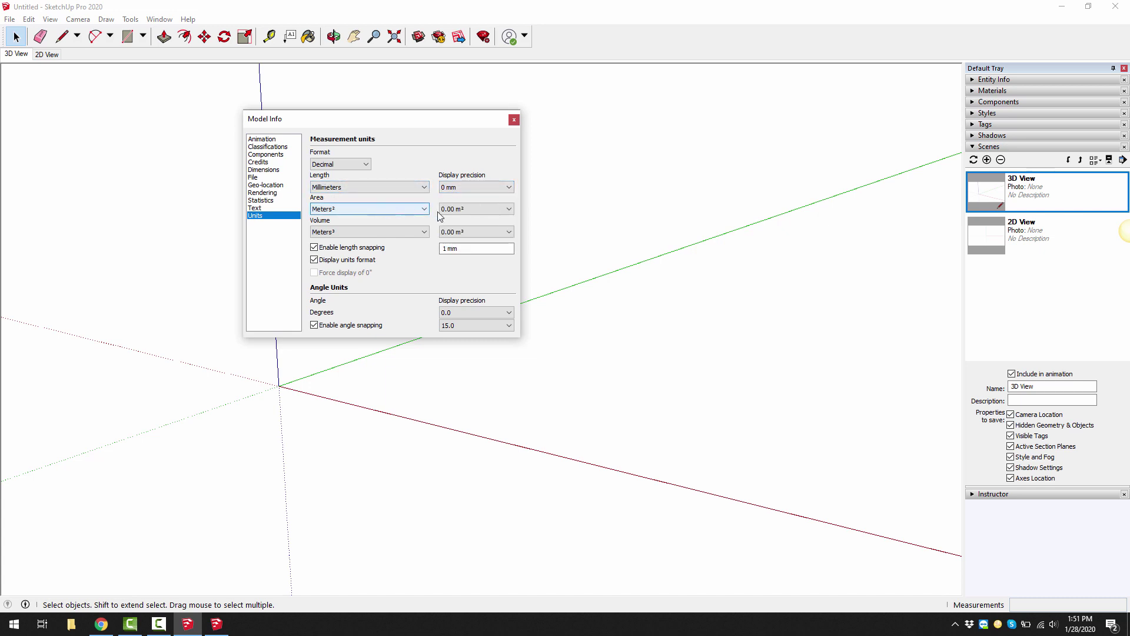
left_click(471, 209)
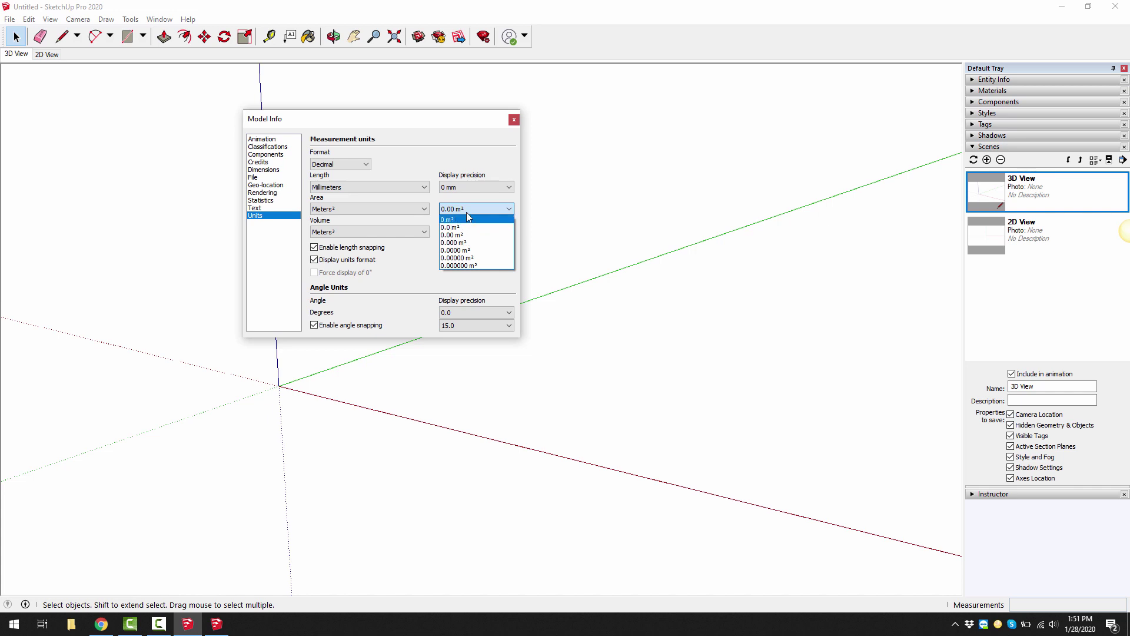
left_click(470, 227)
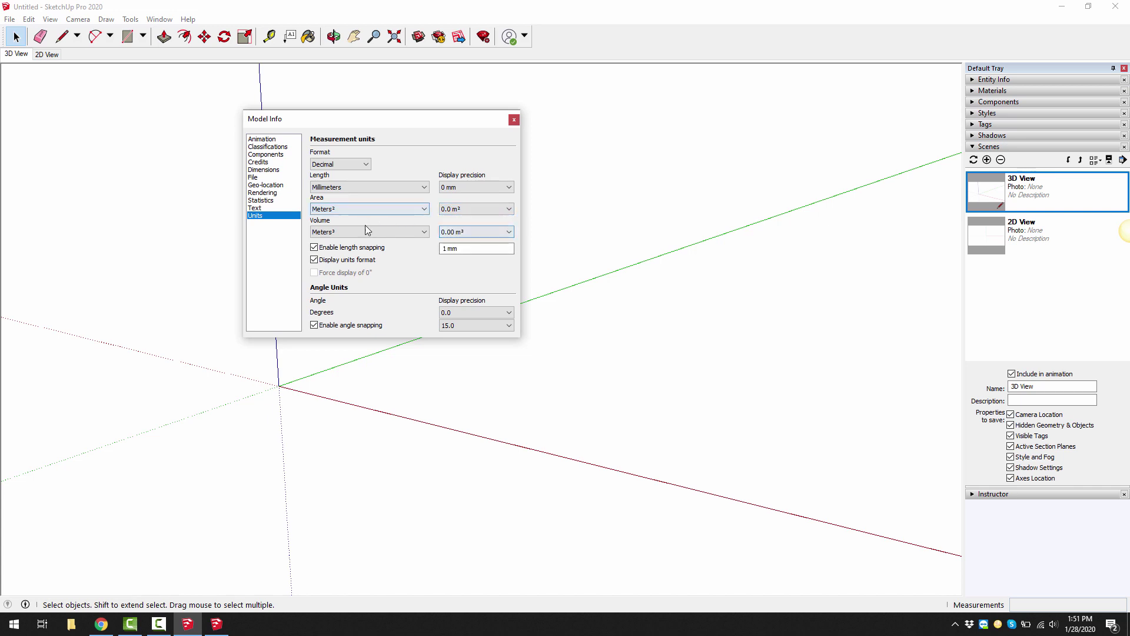
left_click(469, 233)
left_click(462, 251)
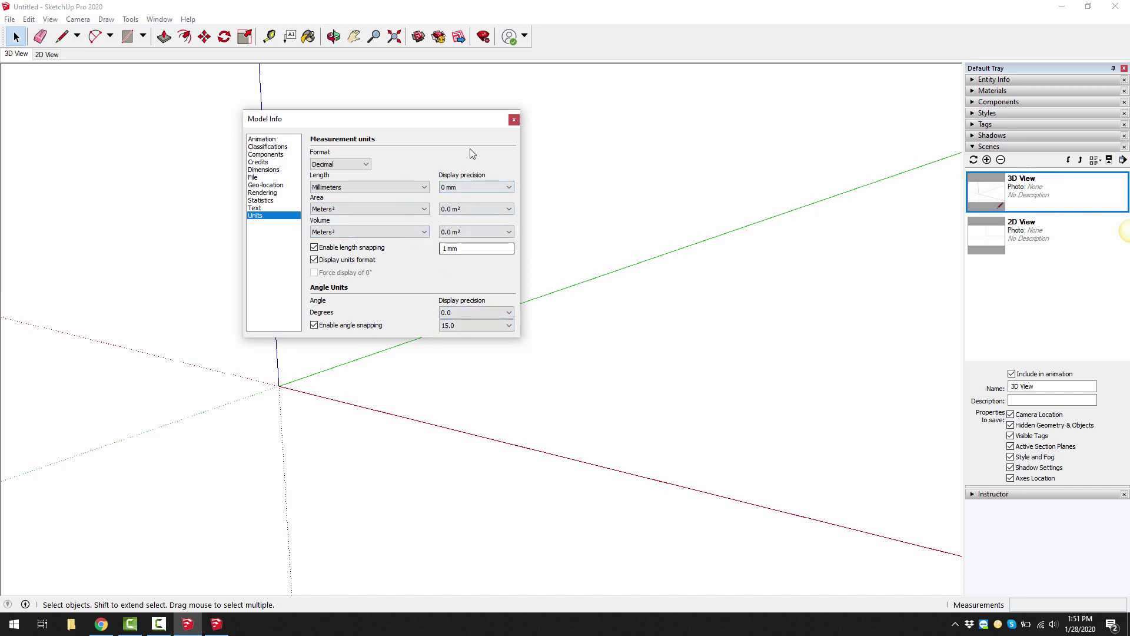
left_click(515, 119)
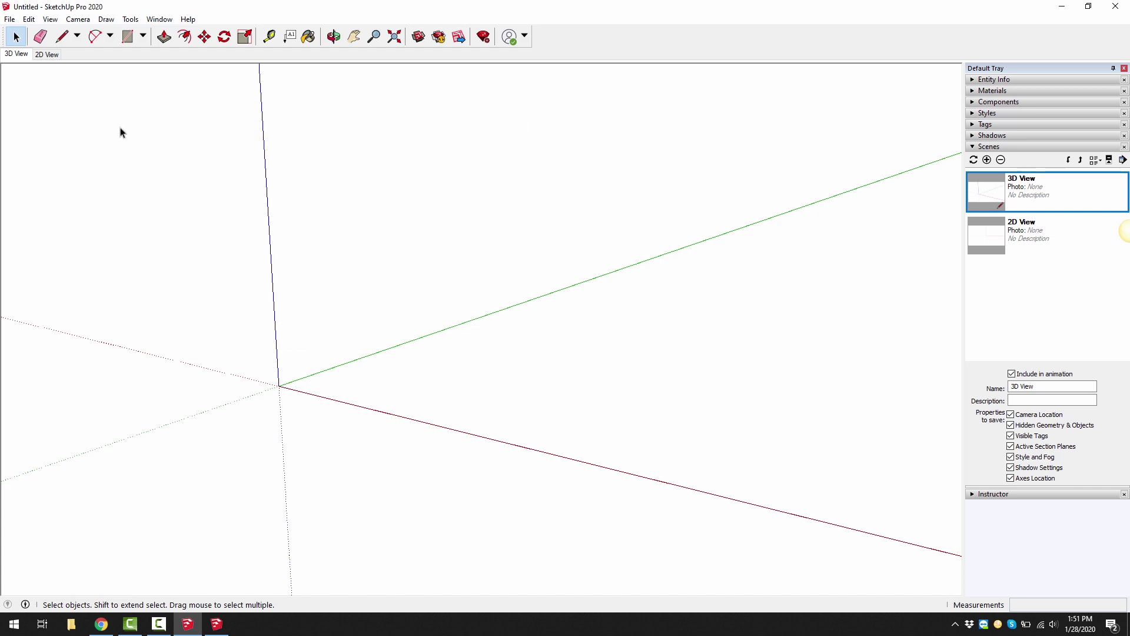
Step: Browse the Preferences pages from Applications through General
left_click(152, 21)
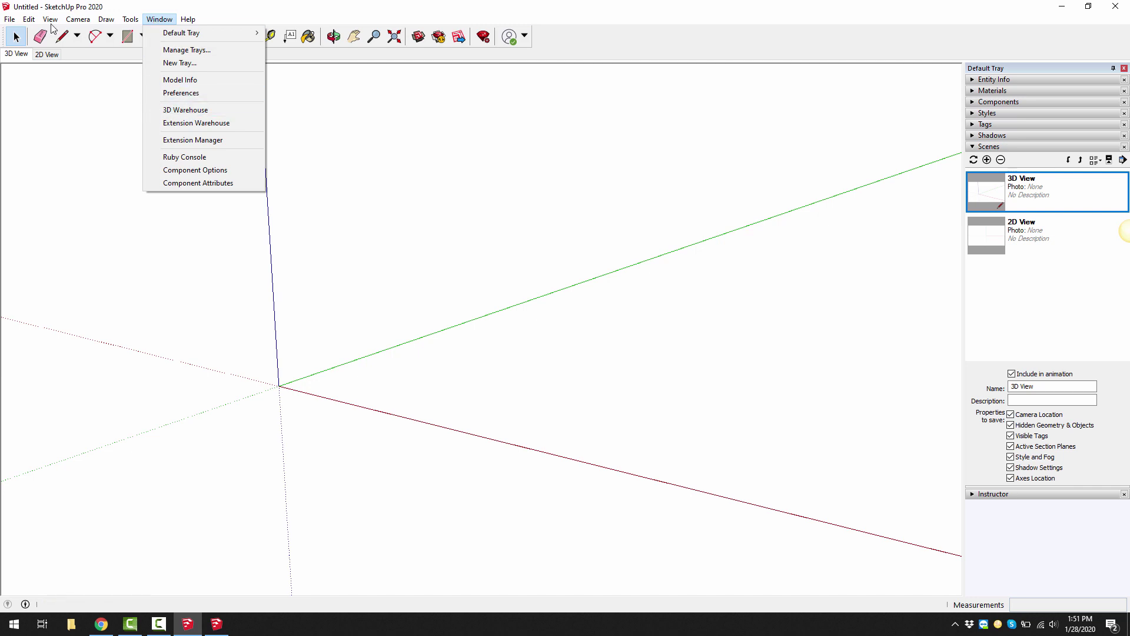
left_click(11, 20)
left_click(157, 21)
left_click(157, 96)
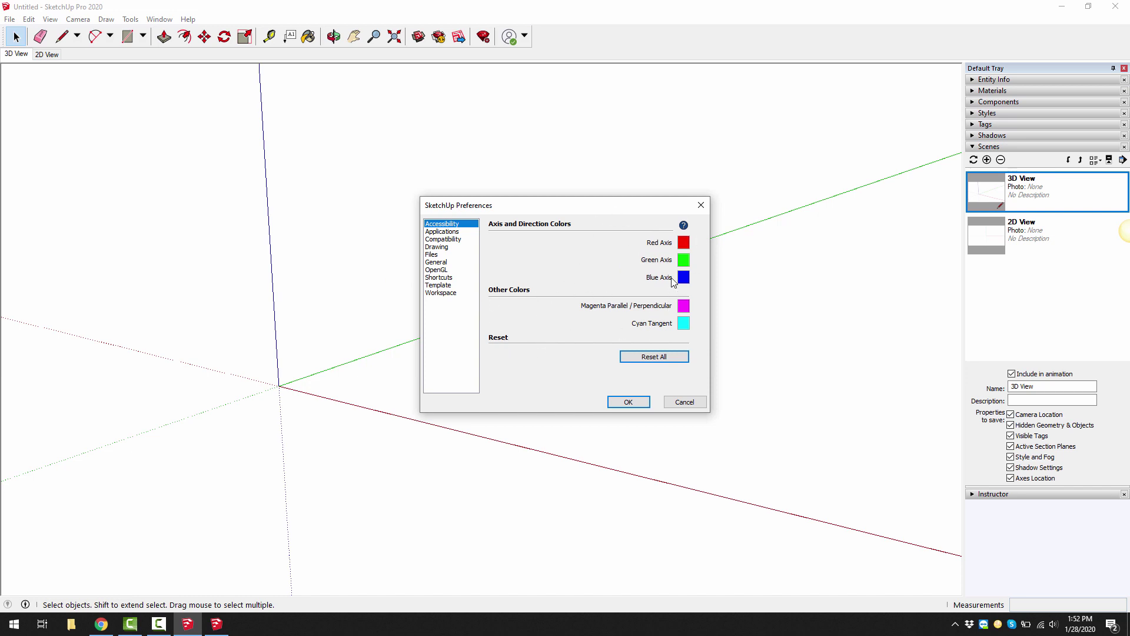
left_click(442, 232)
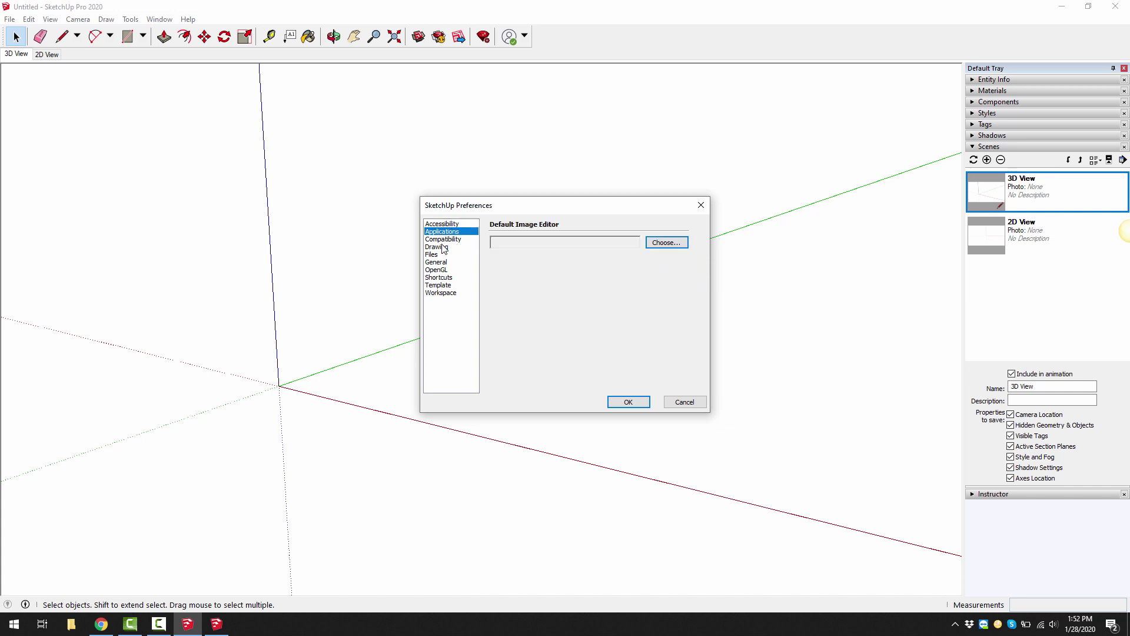
left_click(444, 247)
left_click(443, 240)
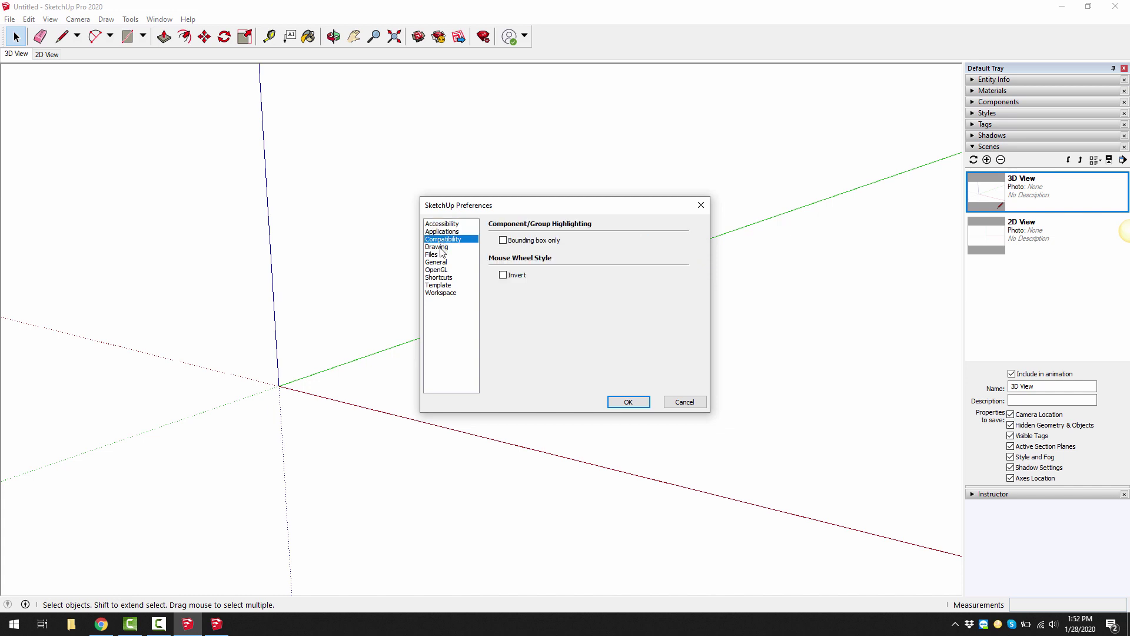
left_click(442, 247)
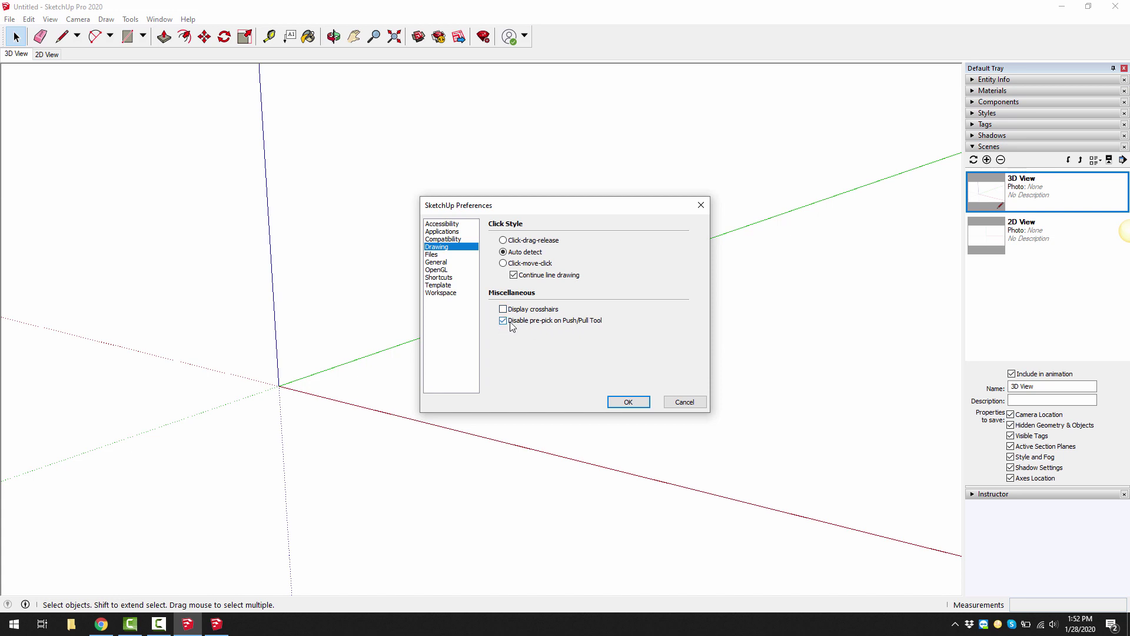
left_click(439, 256)
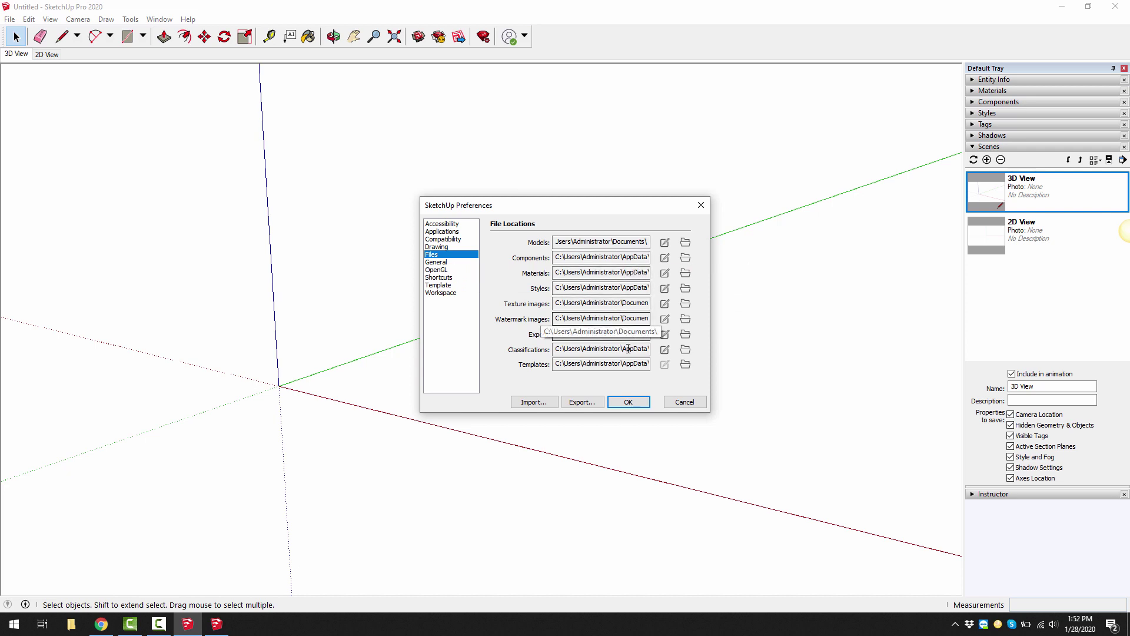
left_click(447, 263)
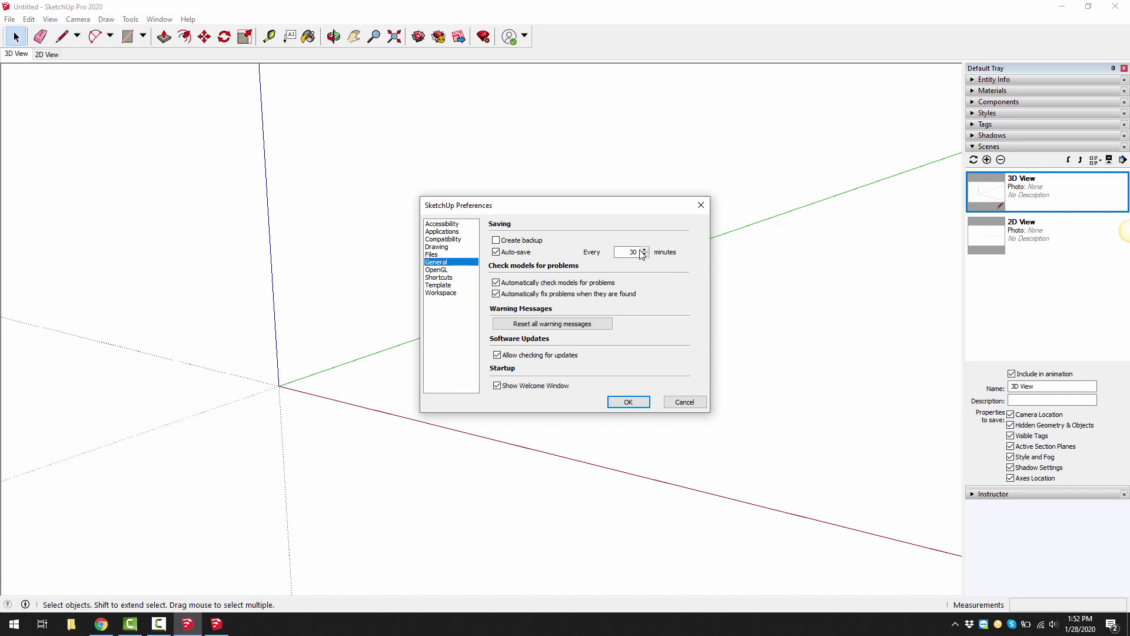
Step: Enable Use maximum texture size and disable Use fast feedback under OpenGL, then apply
left_click(440, 270)
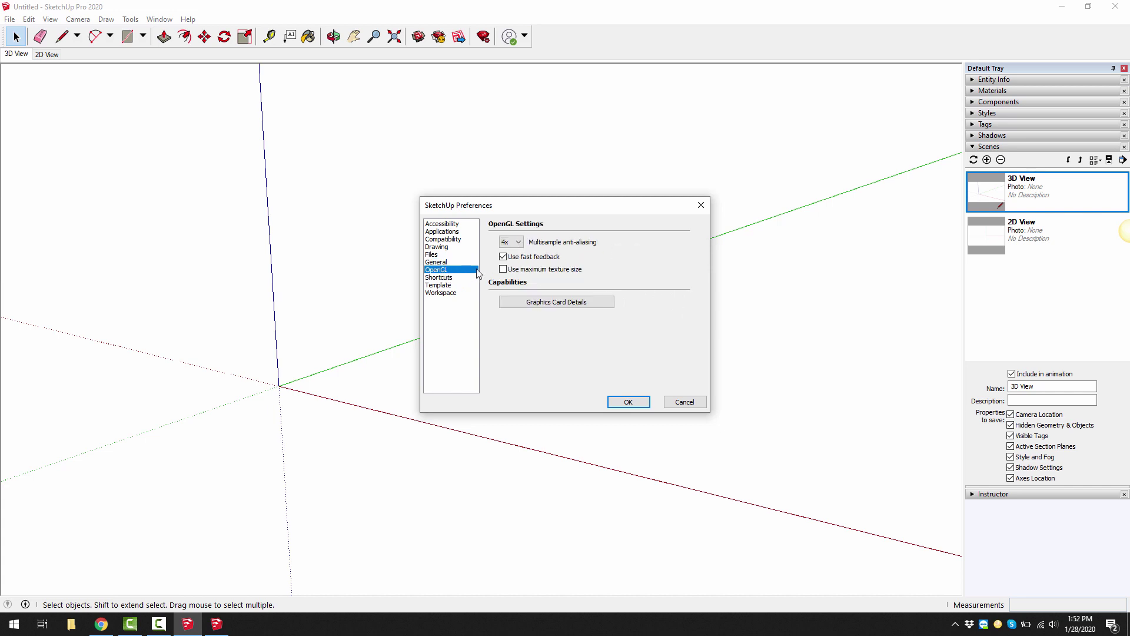
left_click(513, 269)
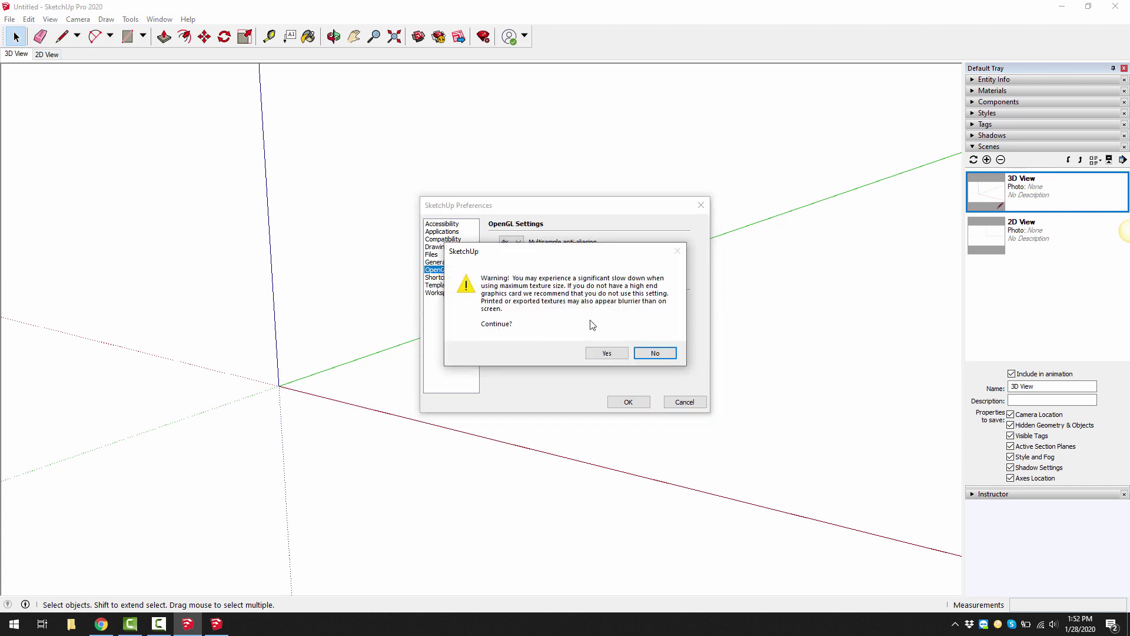
left_click(637, 351)
left_click(537, 270)
left_click(607, 350)
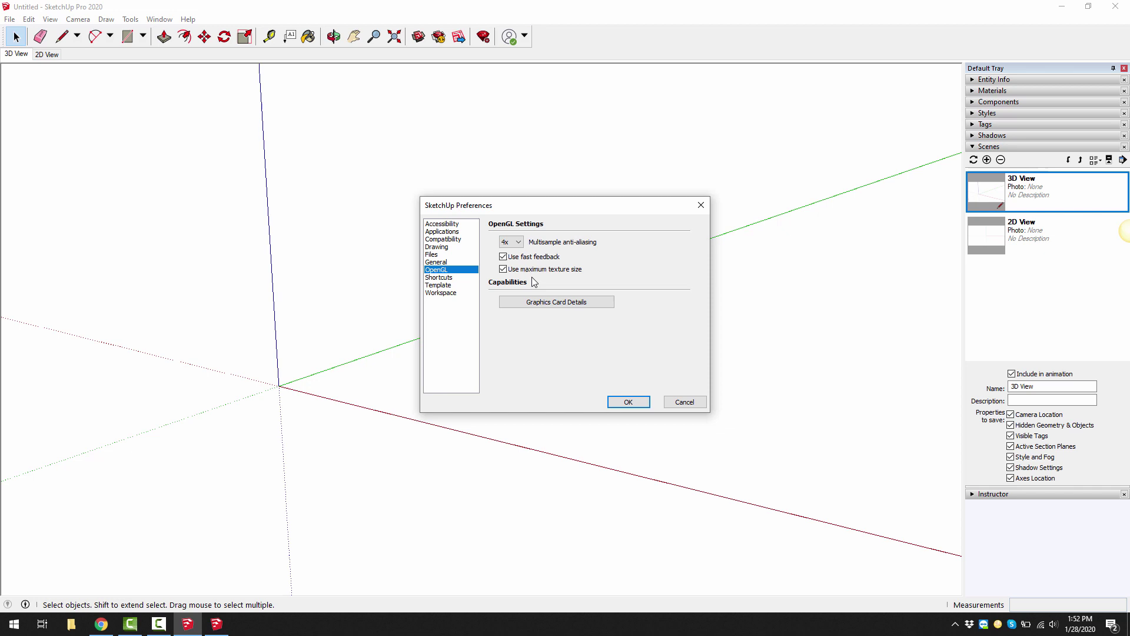
left_click(531, 258)
left_click(456, 285)
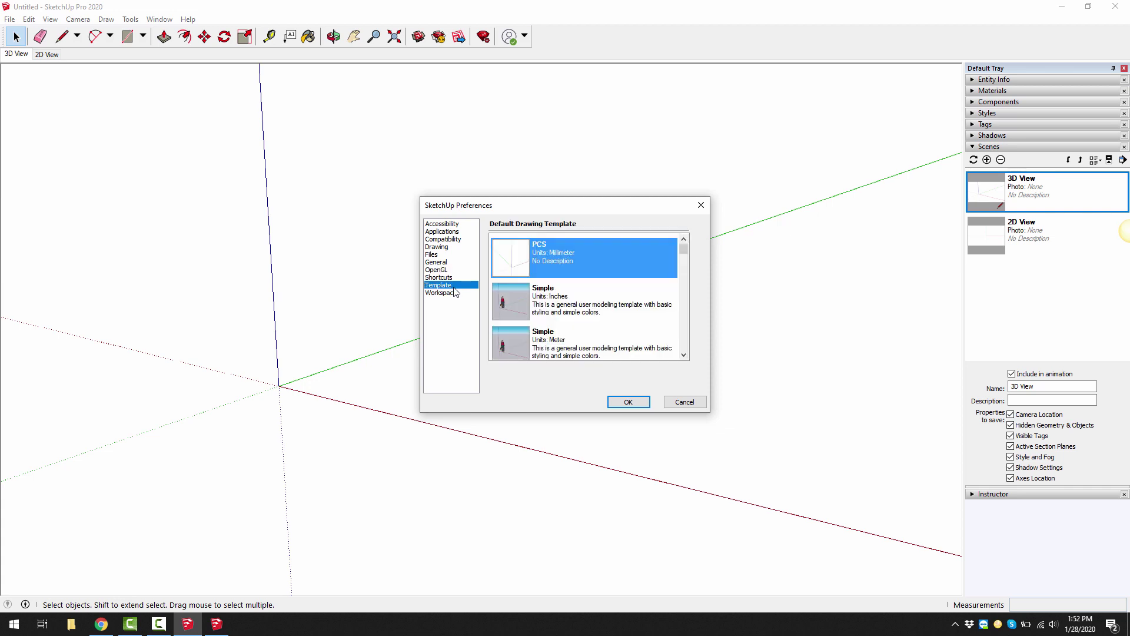
left_click(448, 294)
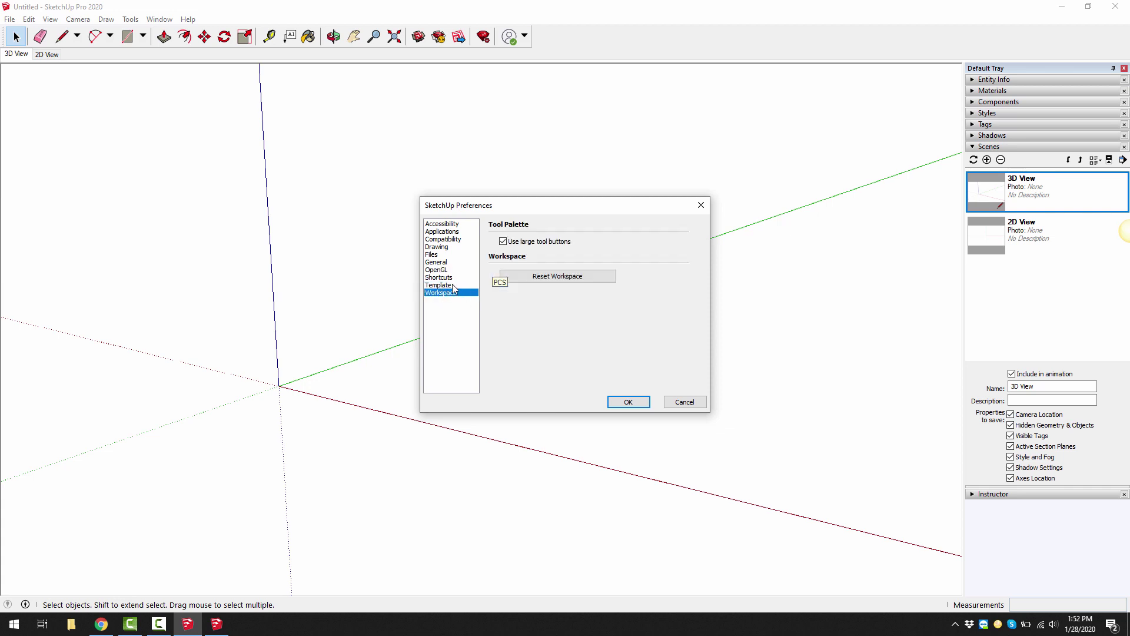
left_click(610, 399)
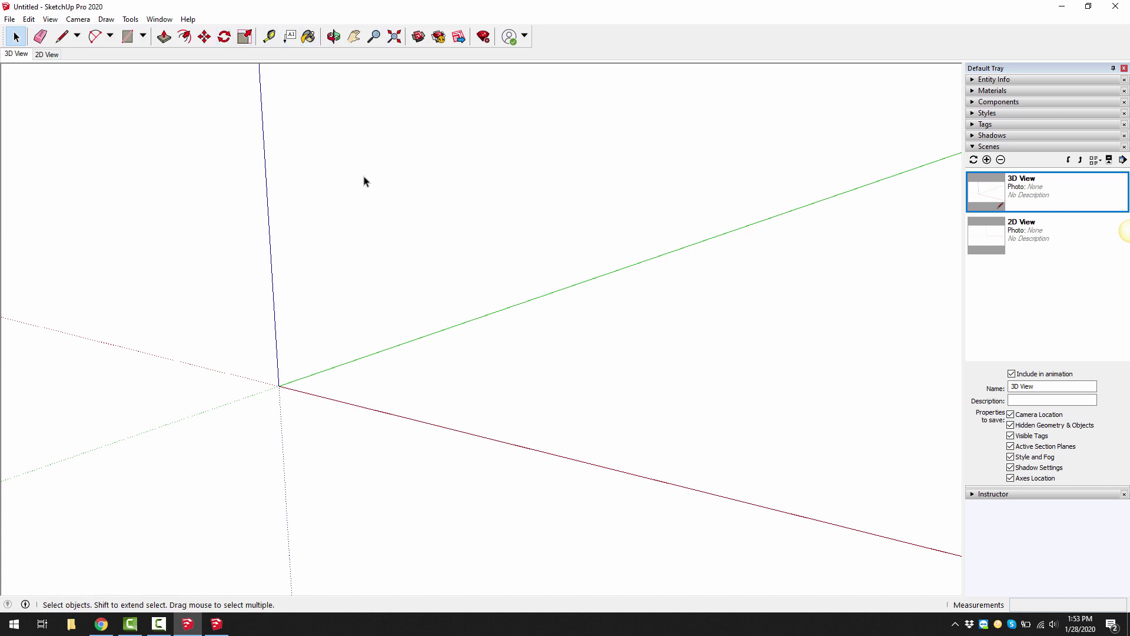
Step: Save the setup as default template 'PCS', overwriting the existing PCS.skp
left_click(10, 19)
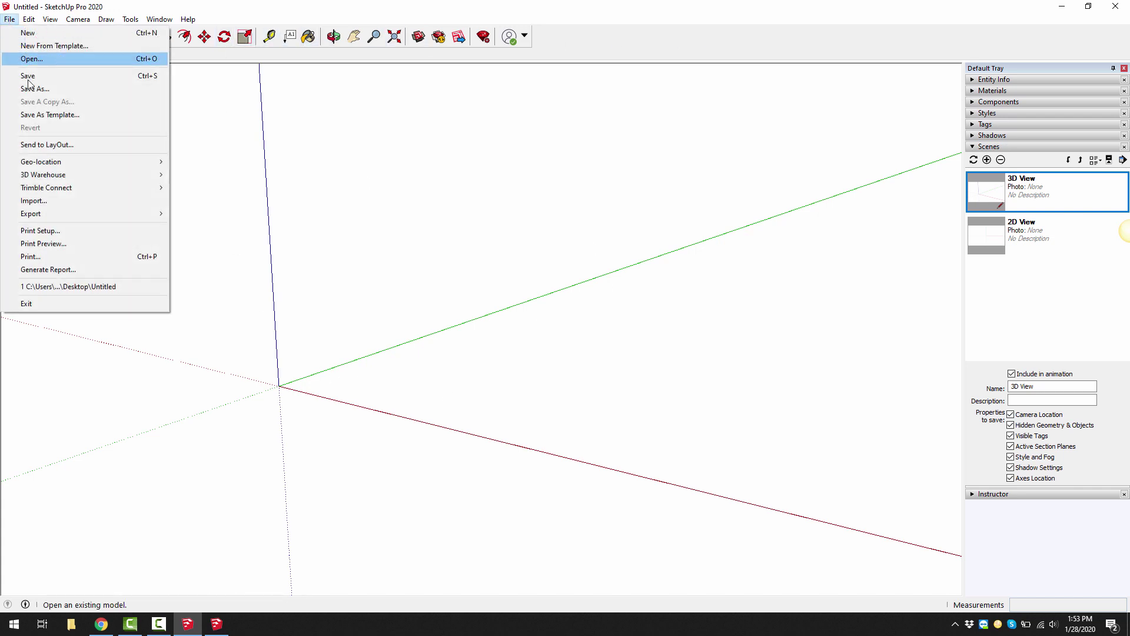
left_click(42, 116)
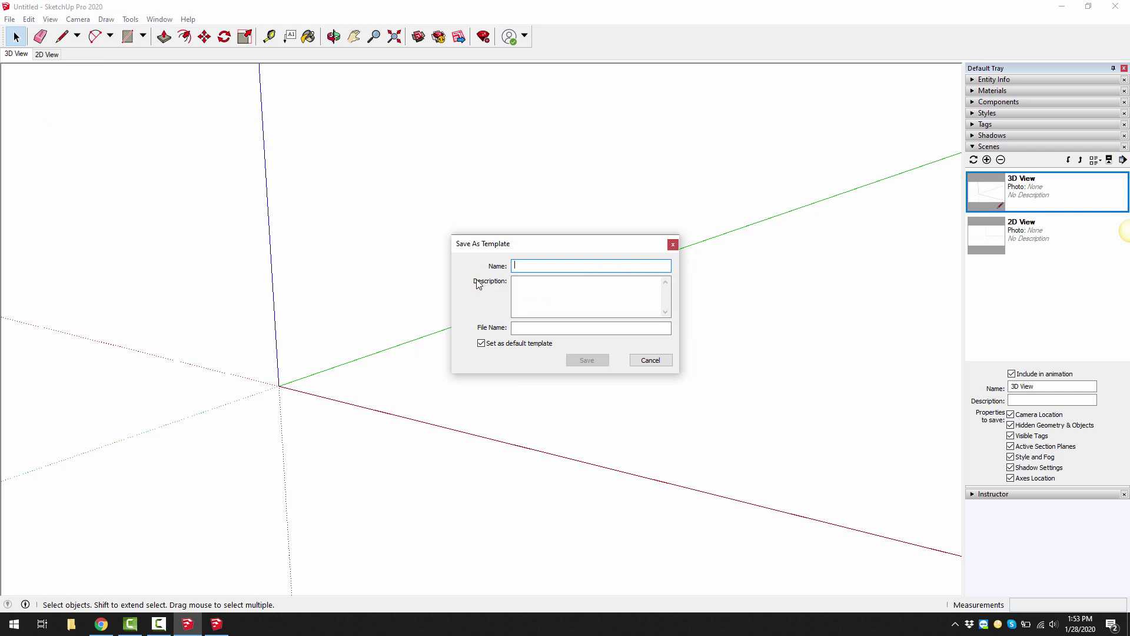
left_click(631, 308)
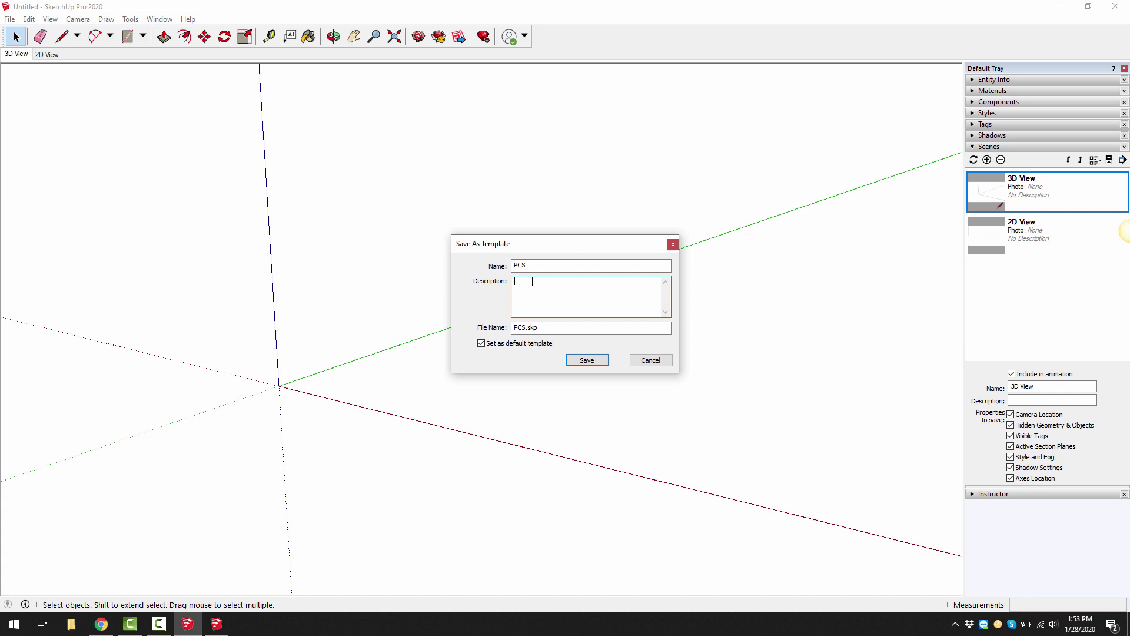
left_click(593, 360)
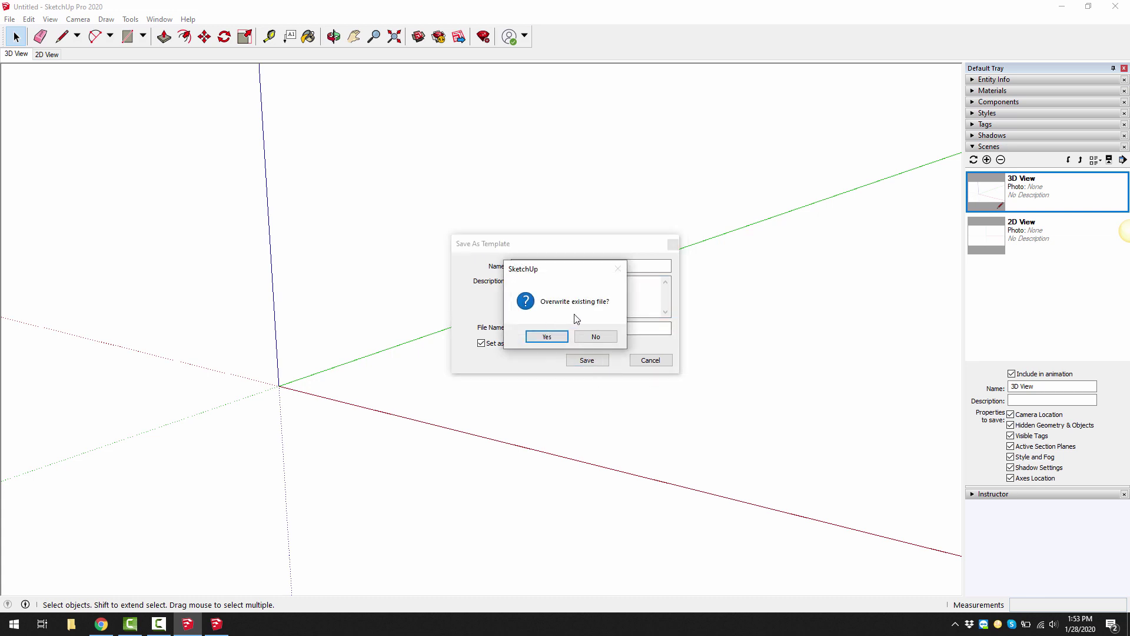
left_click(545, 337)
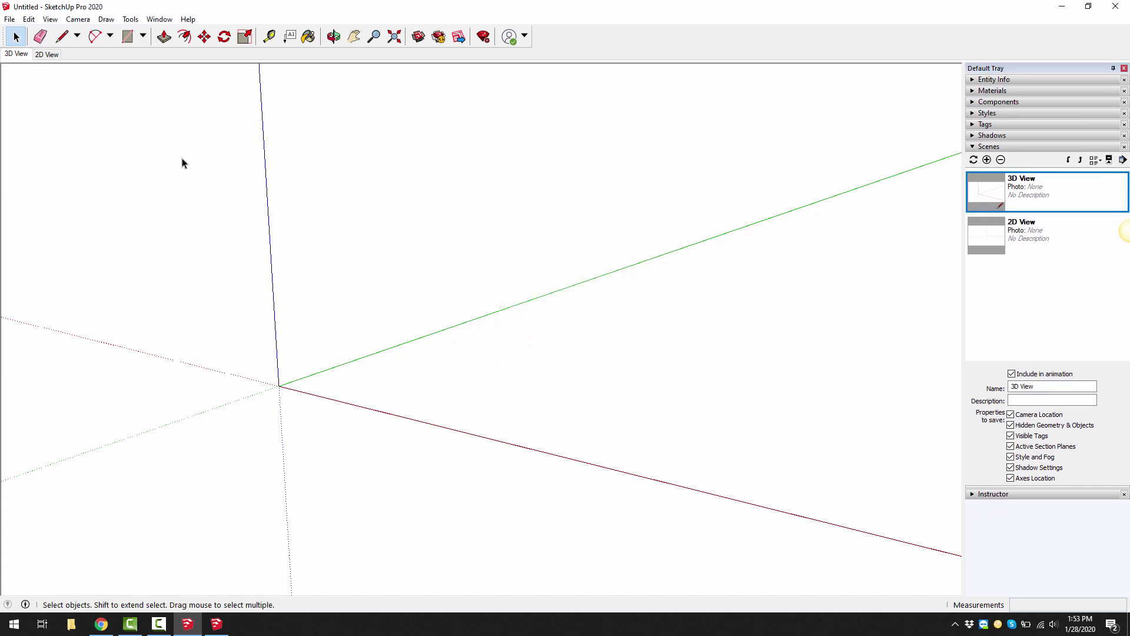
Step: Start a new model and collapse the Scenes panel in the Default Tray
left_click(10, 19)
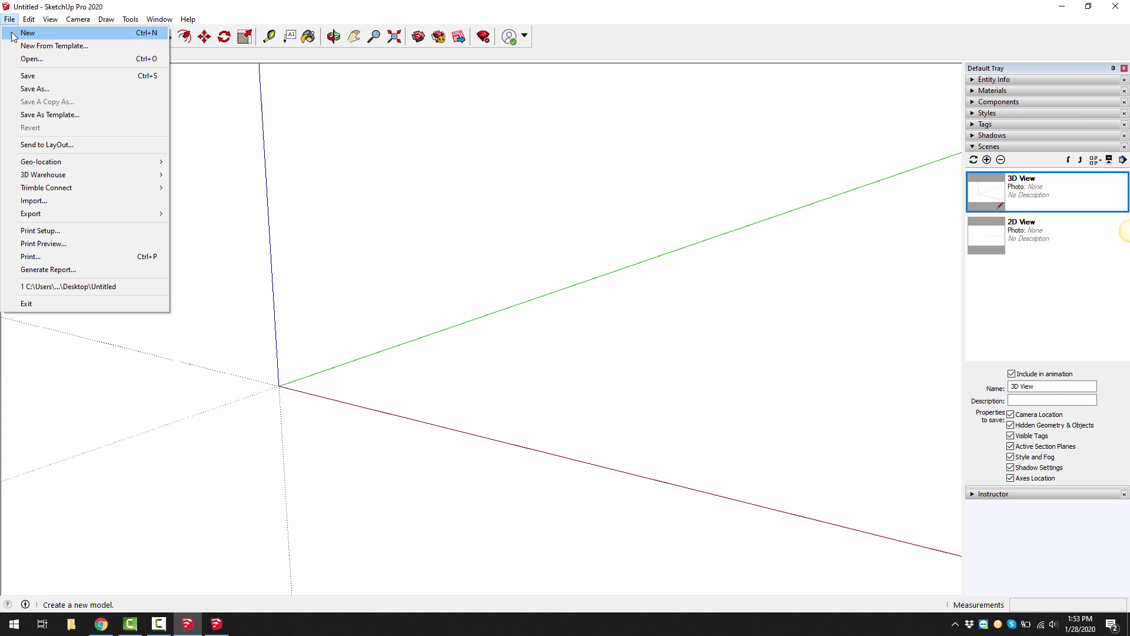
left_click(23, 32)
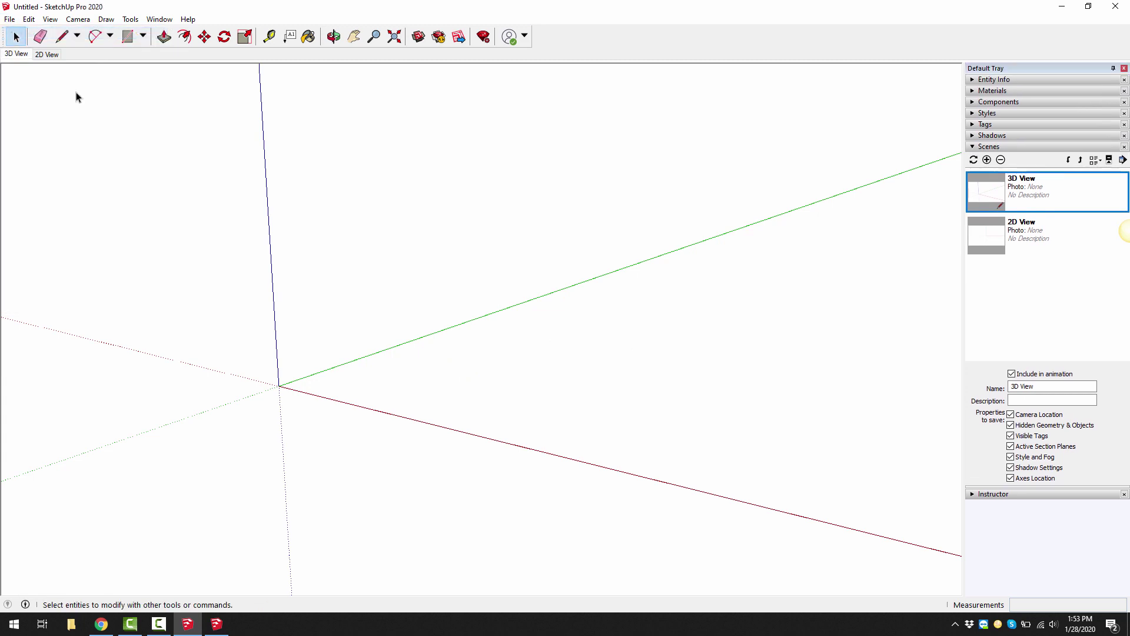
left_click(1019, 147)
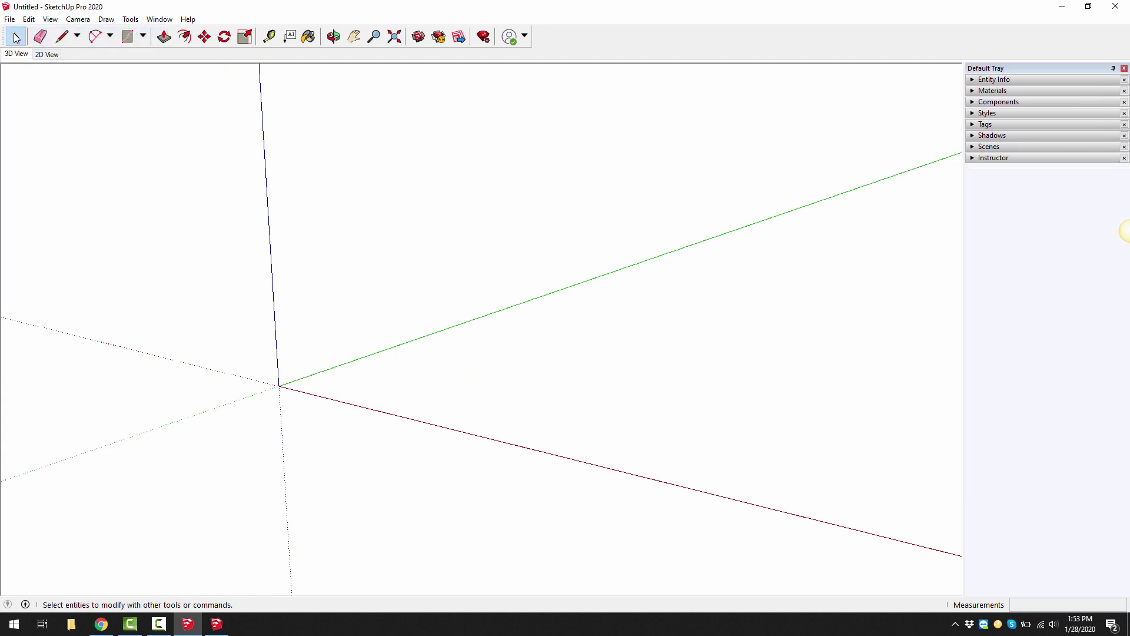
Step: Undock the Getting Started toolbar so it floats, then close it
left_click_drag(4, 35, 274, 9)
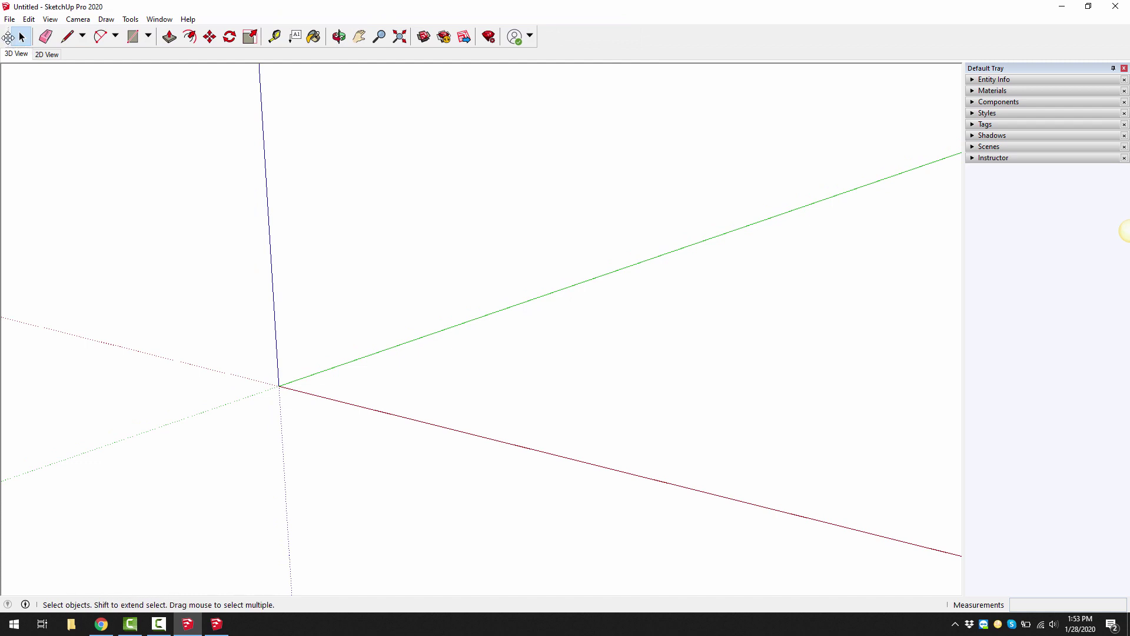
left_click_drag(8, 37, 351, 226)
left_click(651, 220)
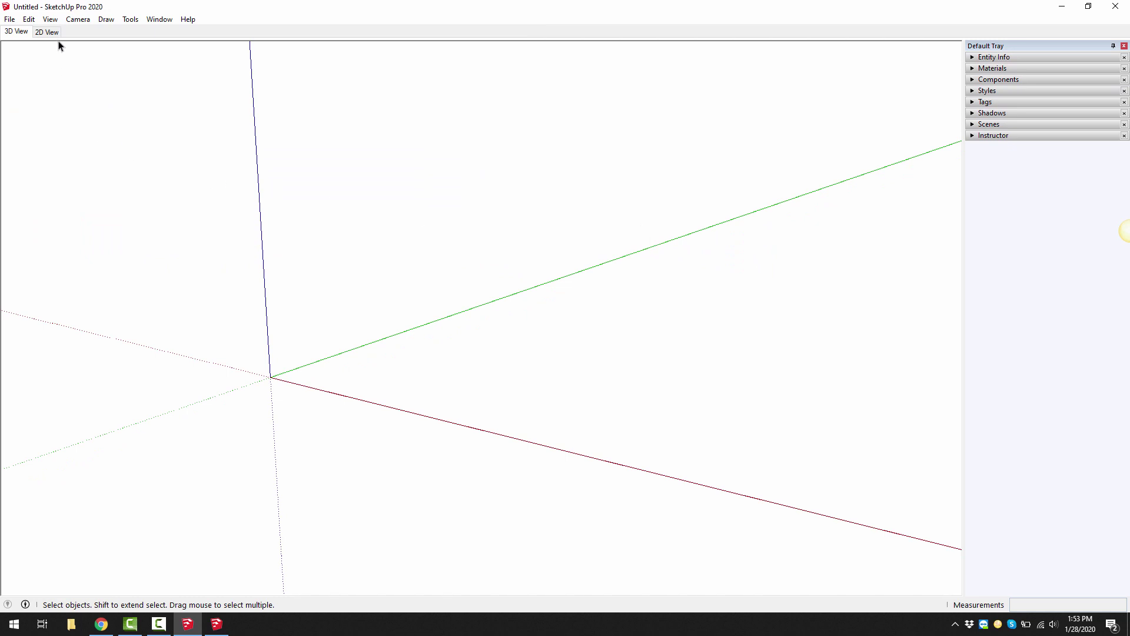
left_click(51, 19)
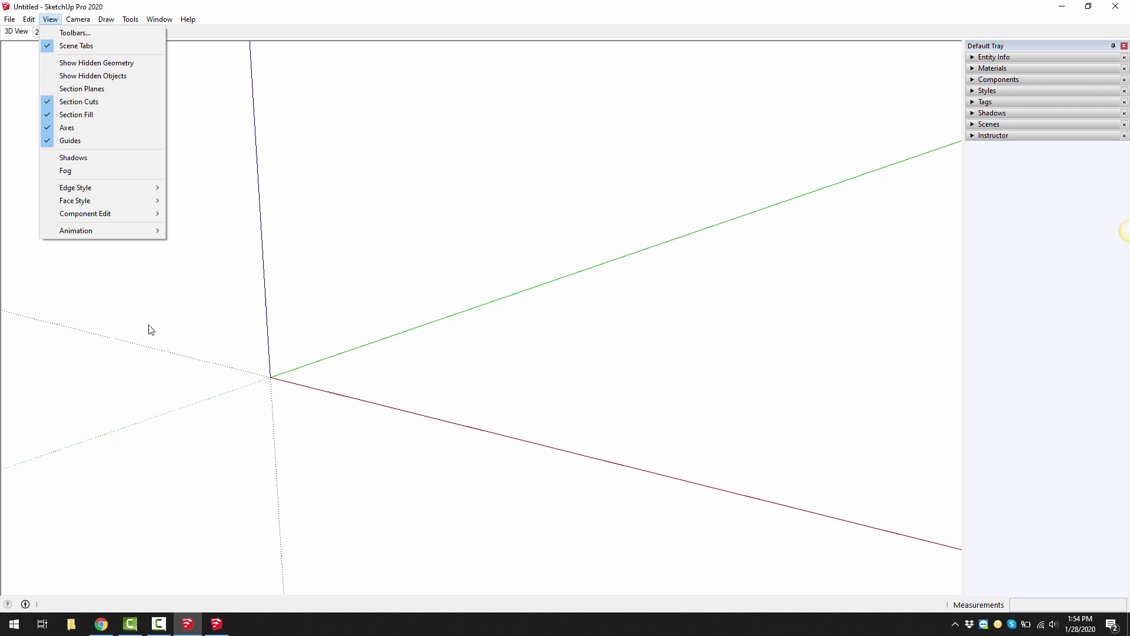
Step: In View > Toolbars, tick Advanced Camera Tools, Camera, Classifier, Construction, Drawing, Dynamic Components and Edit
left_click(48, 32)
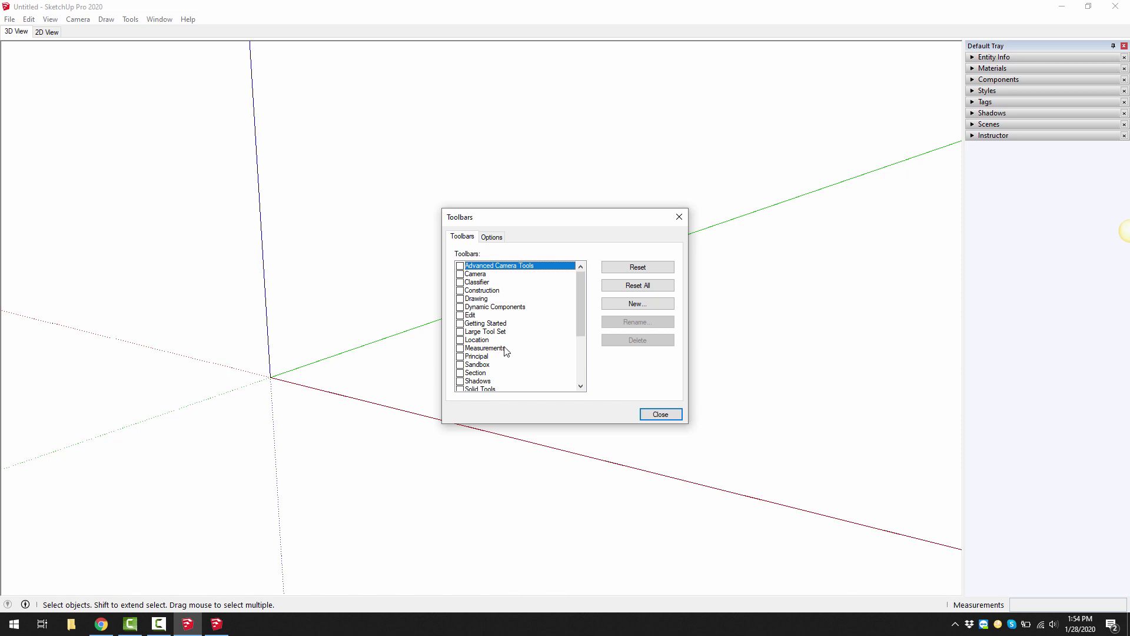
left_click(460, 266)
left_click(460, 275)
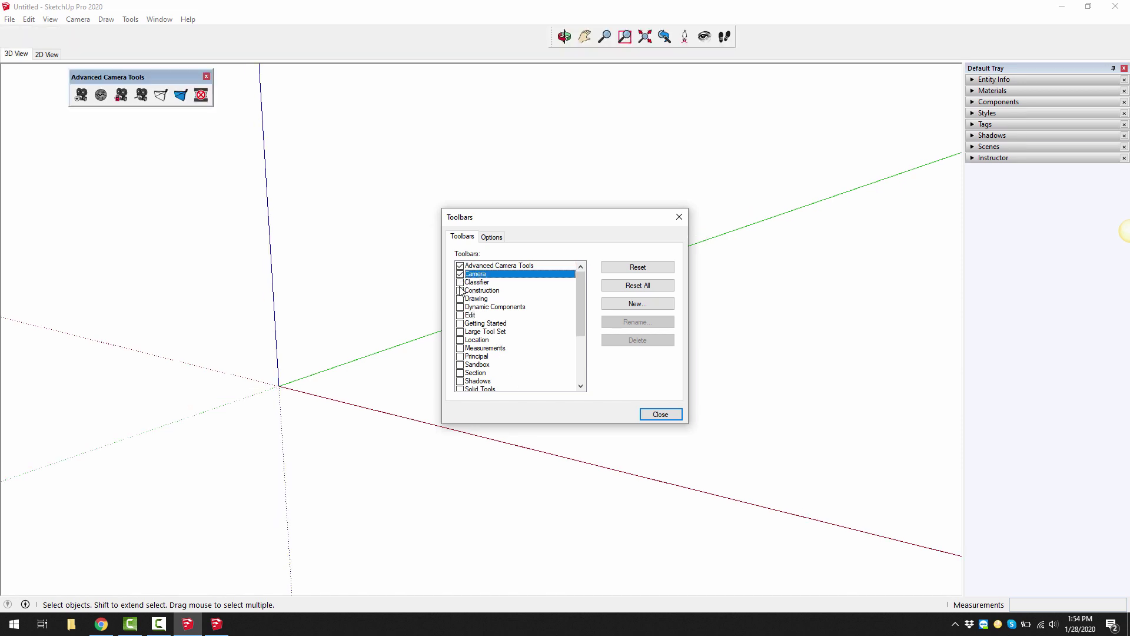
left_click(460, 283)
left_click(460, 291)
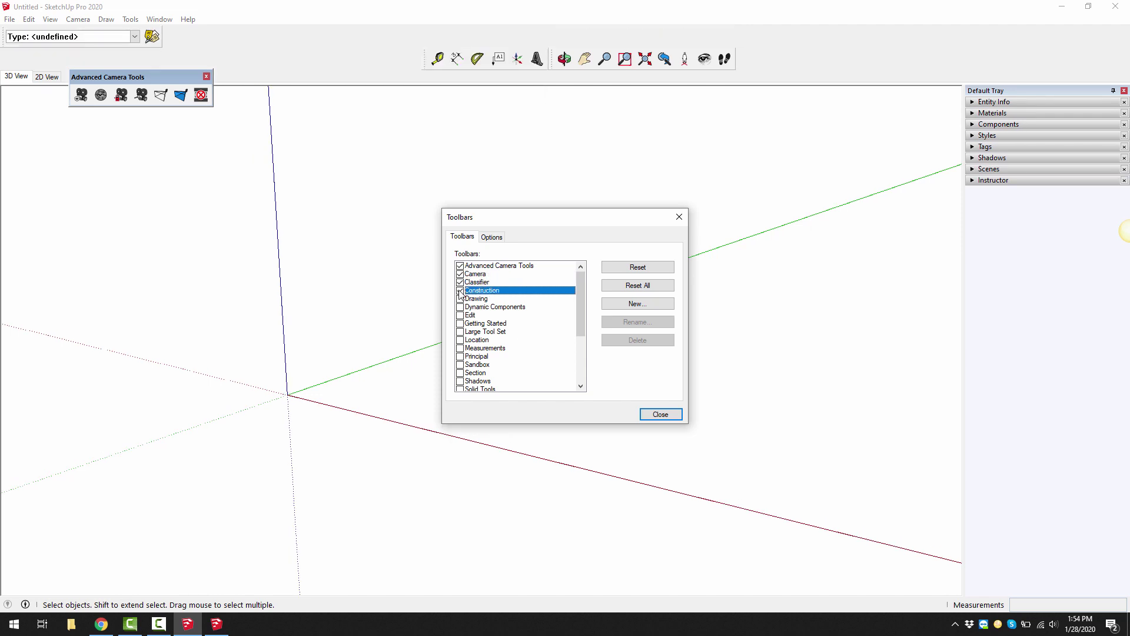
left_click(460, 299)
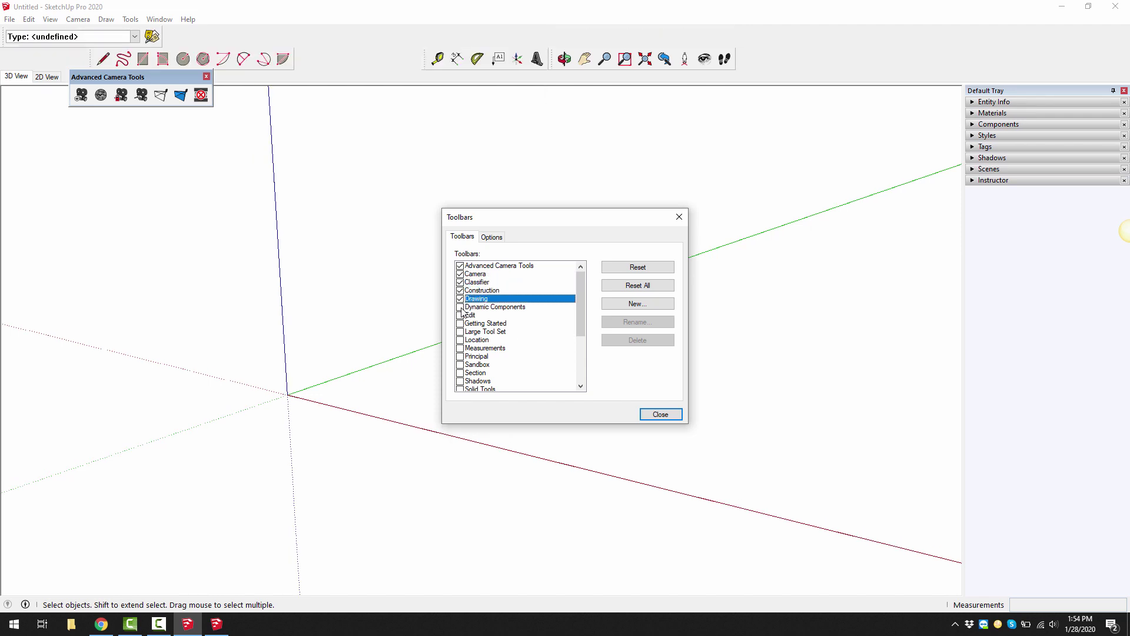
left_click(461, 307)
left_click(461, 315)
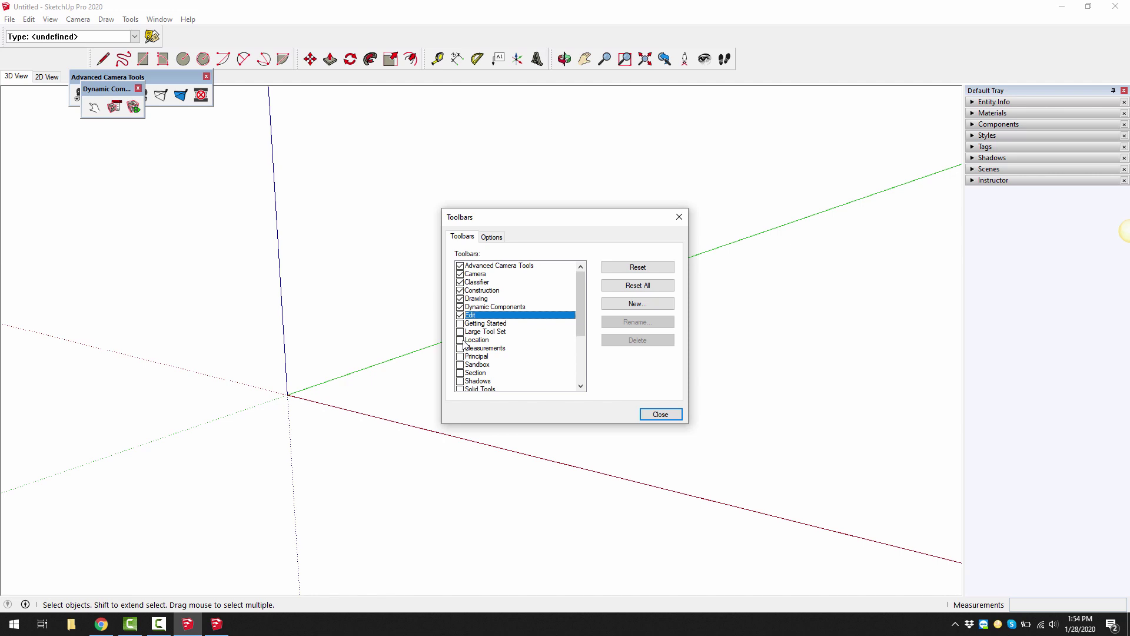
Step: Tick the Location, Measurements, Principal, Sandbox, Section, Shadows and Solid Tools toolbars
left_click(461, 341)
left_click(460, 349)
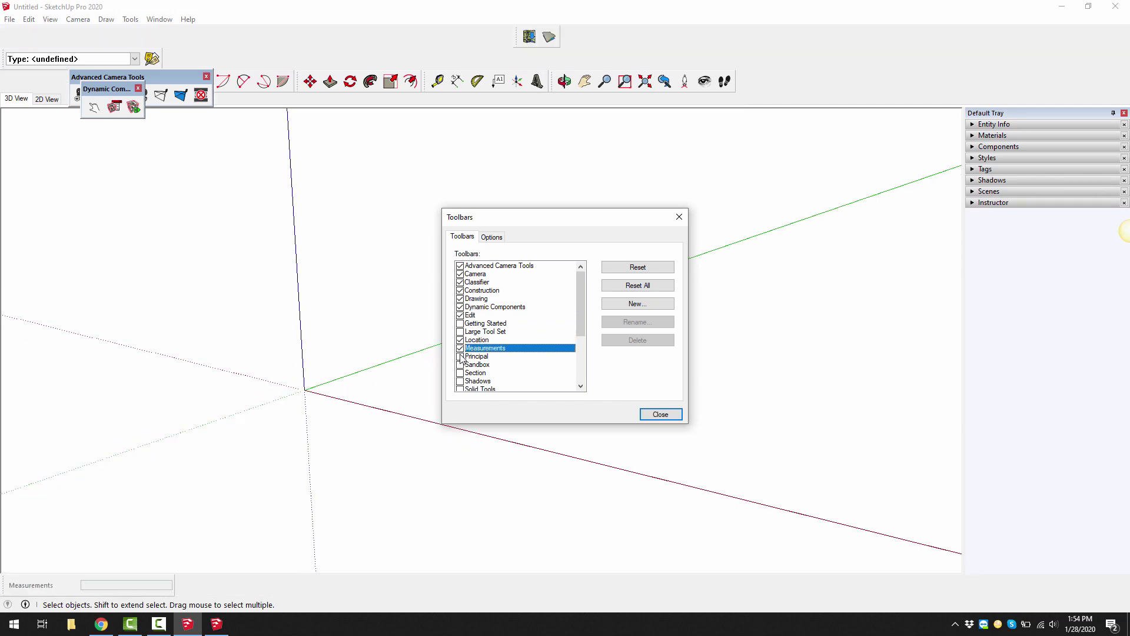
left_click(460, 357)
left_click(461, 365)
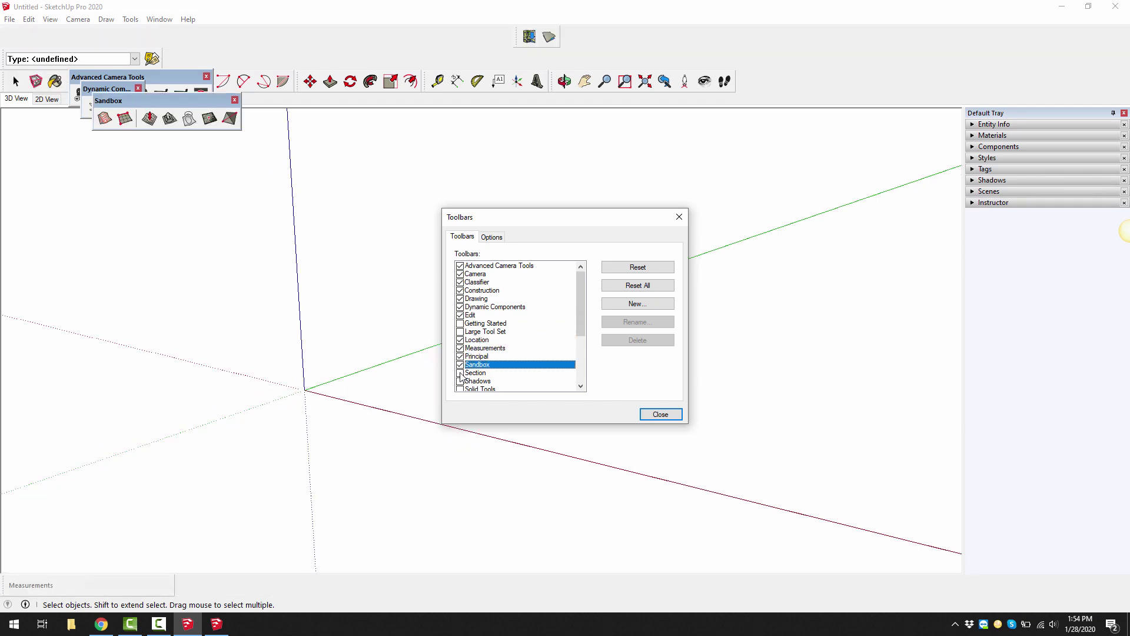
left_click(460, 373)
left_click(460, 382)
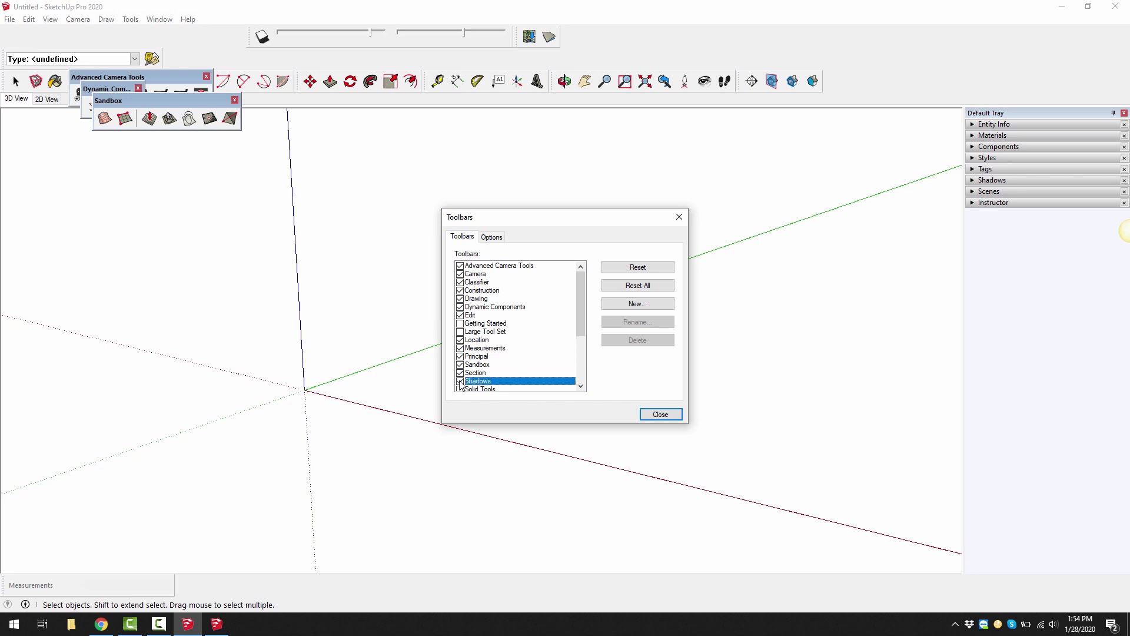
left_click(460, 389)
Step: Tick Standard, Styles, Tags, Trimble Connect, Views and Warehouse, then scroll to review the list
left_click(460, 389)
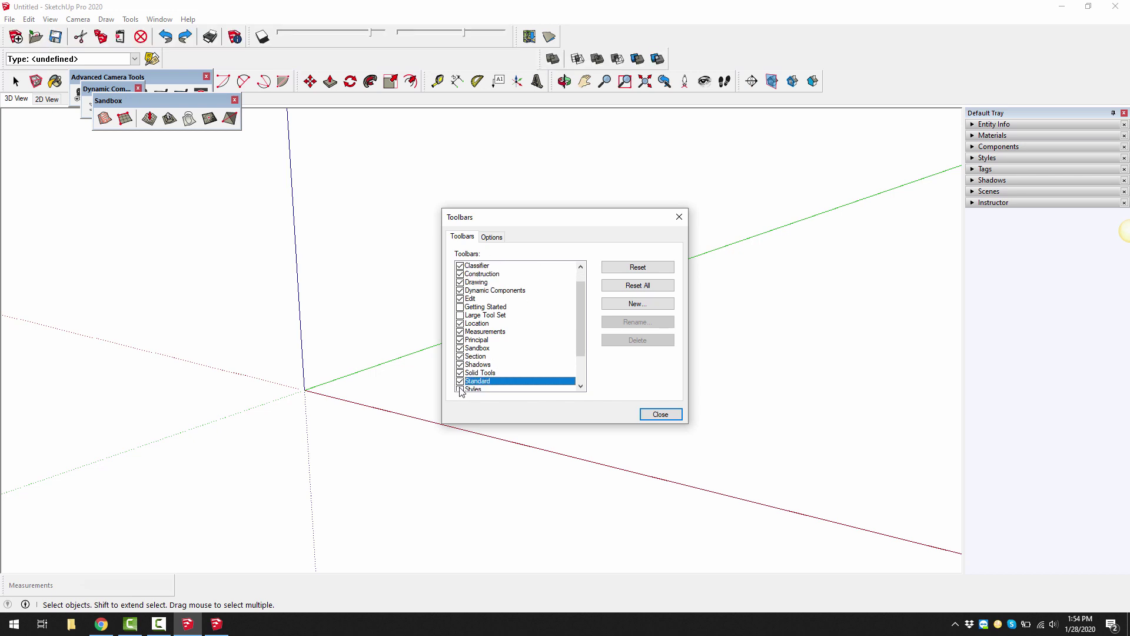
left_click(460, 389)
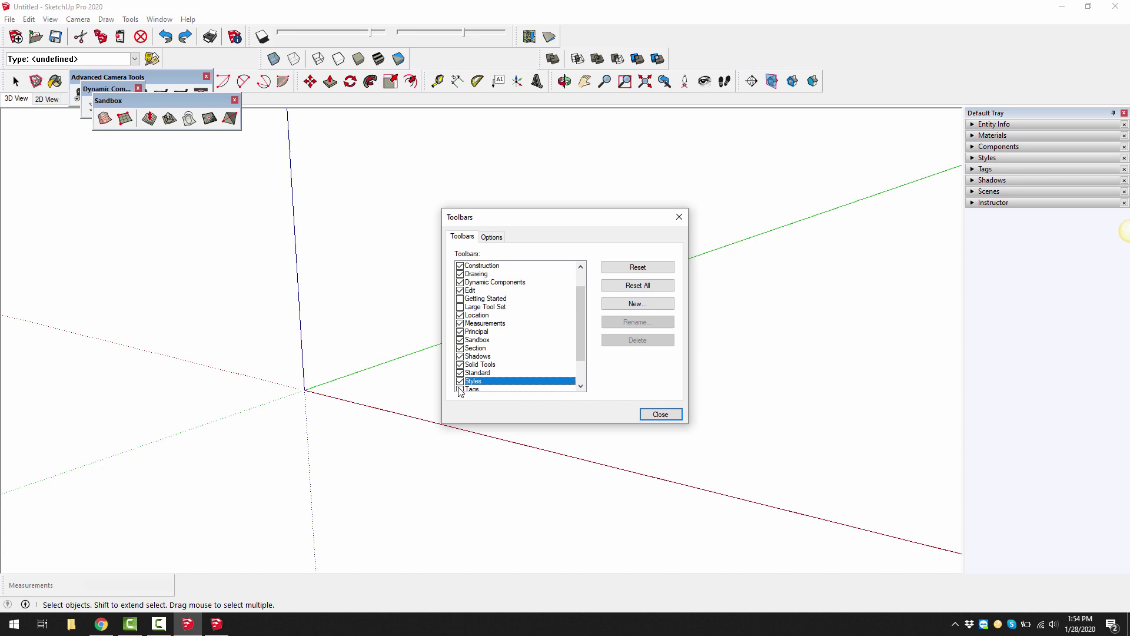
left_click(461, 389)
left_click(461, 389)
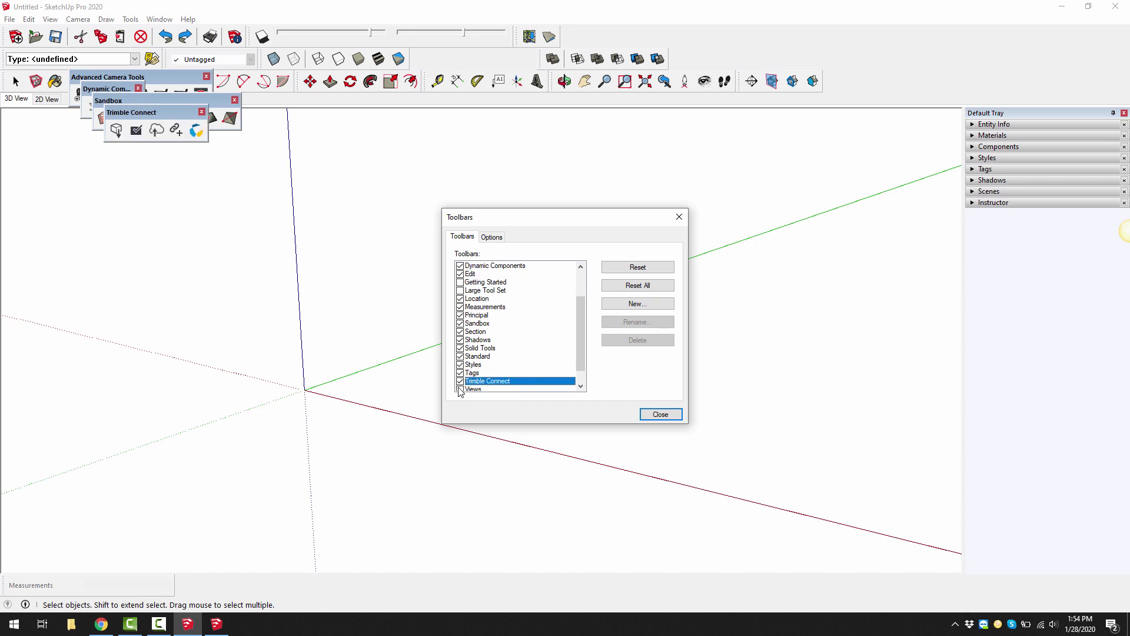
left_click(460, 389)
left_click(460, 389)
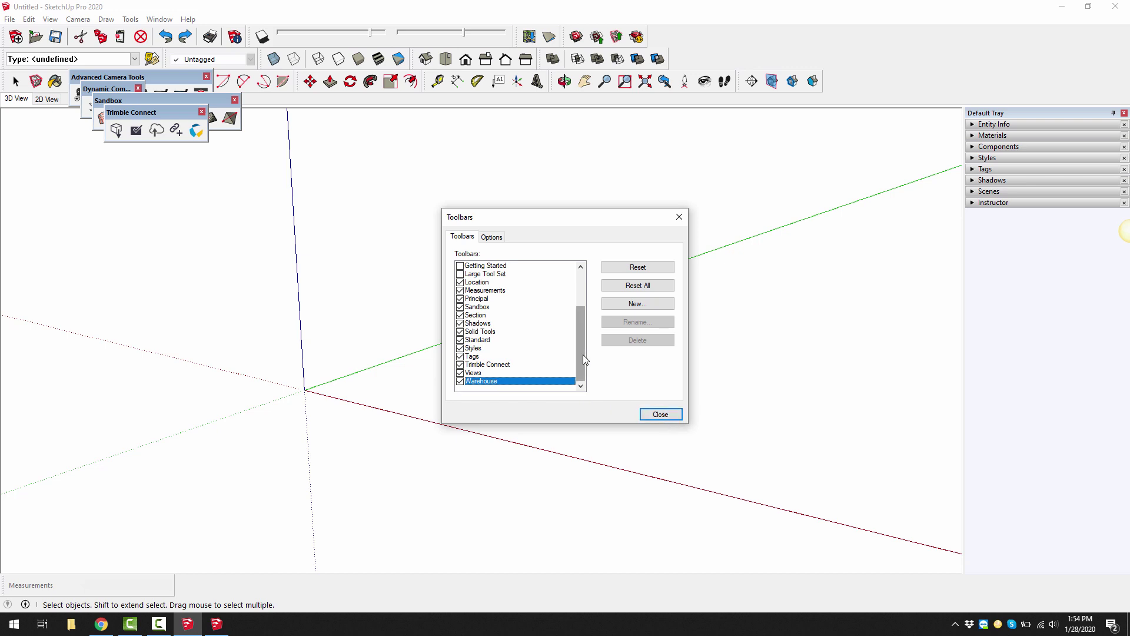
left_click_drag(580, 353, 587, 322)
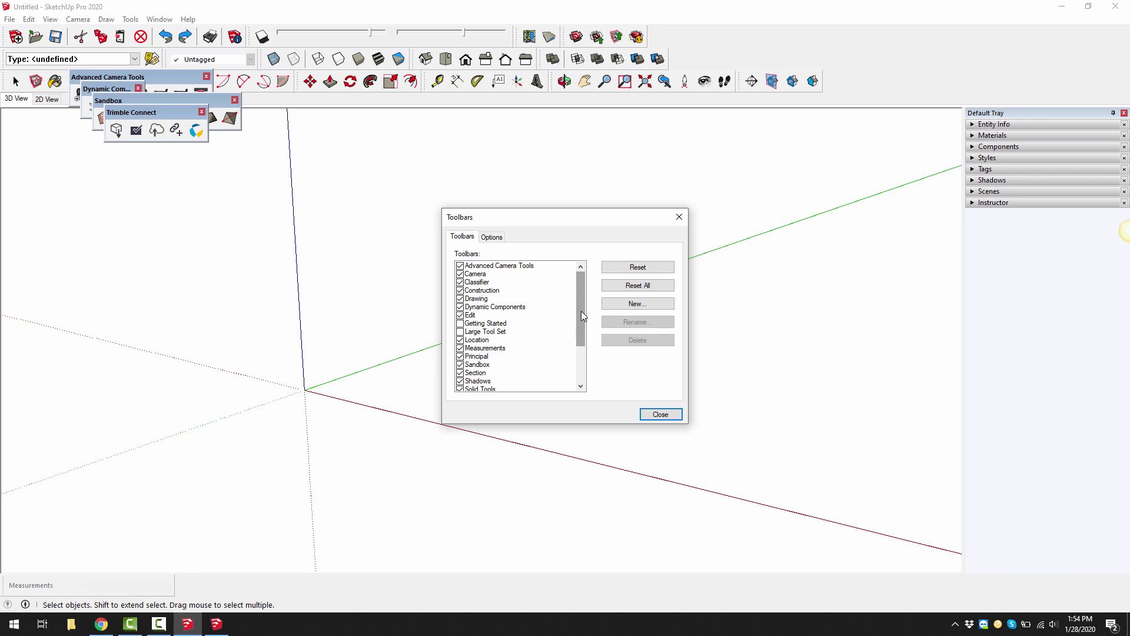
left_click_drag(581, 311, 577, 362)
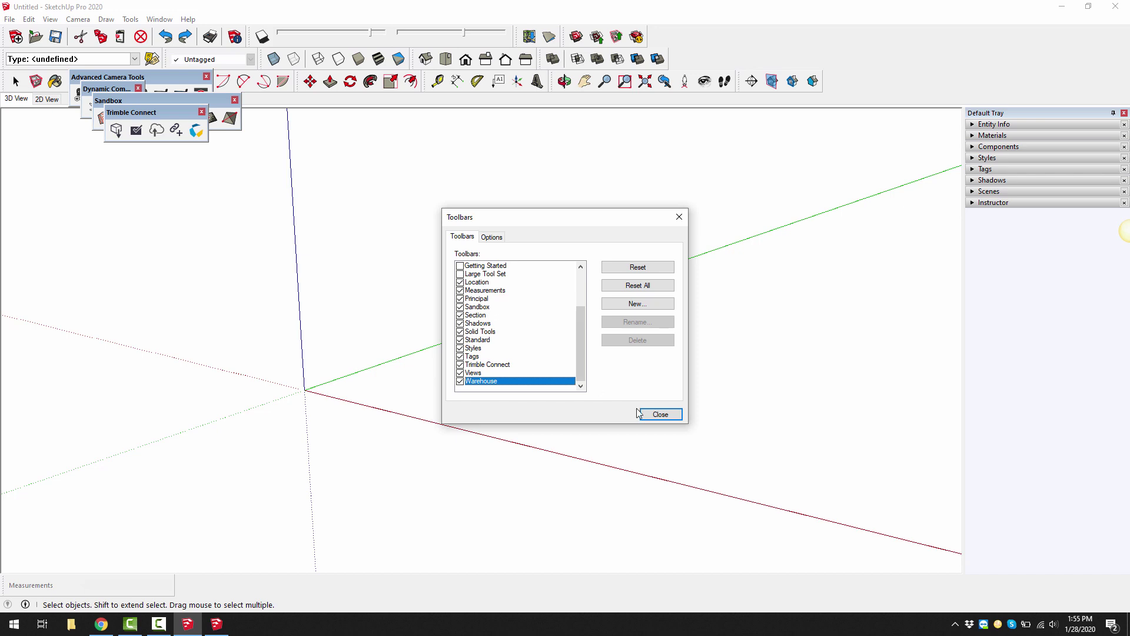
Step: Close the toolbar list and spread Trimble Connect, Sandbox, Dynamic Components and Advanced Camera Tools across the canvas
left_click(654, 415)
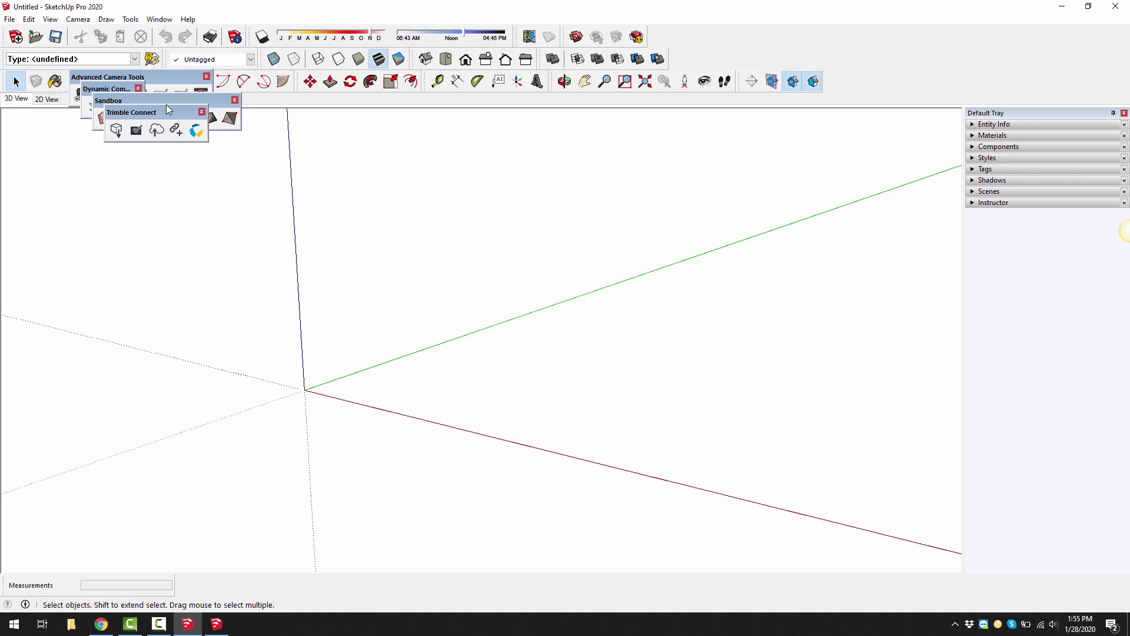
left_click_drag(167, 108, 479, 212)
left_click_drag(201, 102, 497, 148)
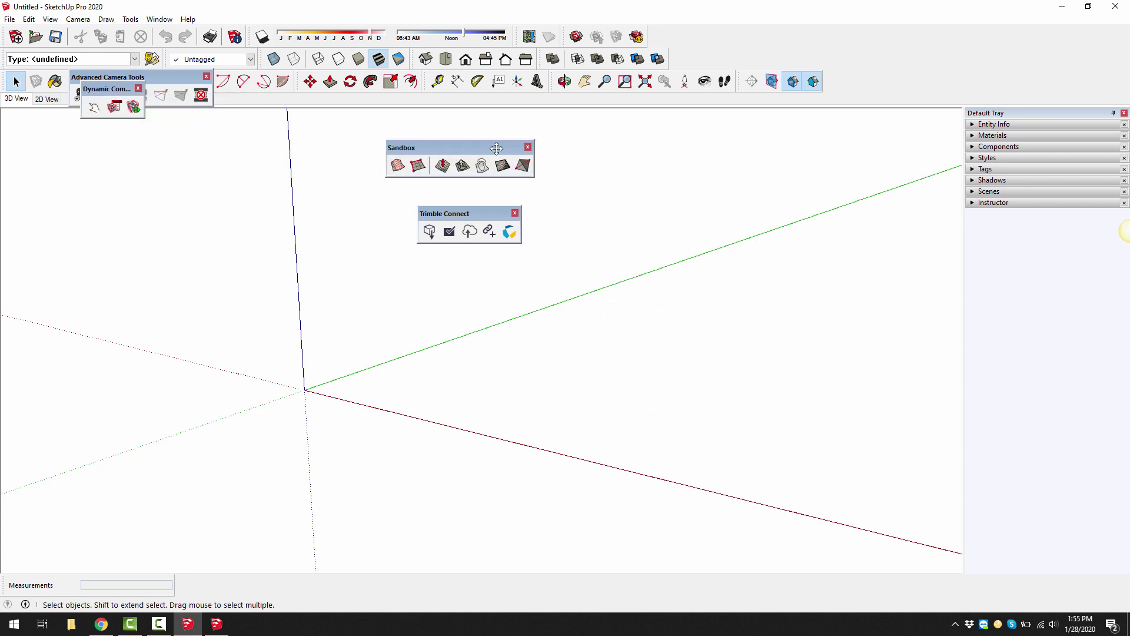
left_click_drag(112, 89, 308, 202)
left_click_drag(159, 77, 312, 153)
Step: Dock the Principal and Drawing toolbars down the left edge
mouse_move(3, 82)
left_mouse_down()
mouse_move(53, 127)
mouse_move(78, 190)
mouse_move(133, 225)
mouse_move(66, 179)
mouse_move(3, 167)
mouse_move(3, 85)
left_mouse_up()
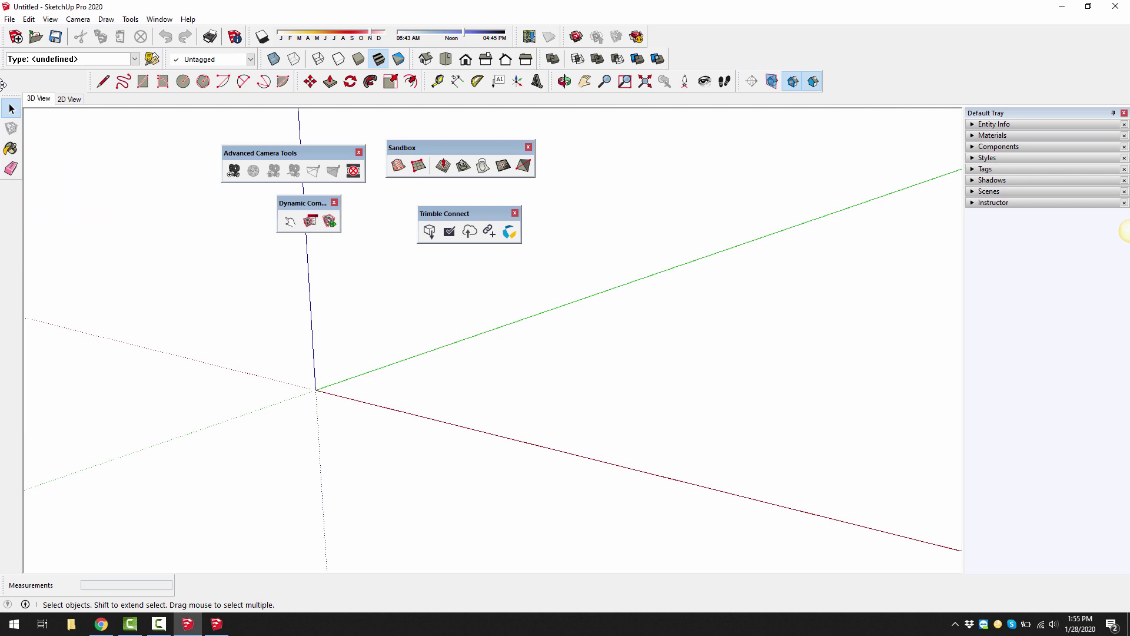
mouse_move(91, 83)
left_mouse_down()
mouse_move(113, 186)
mouse_move(15, 171)
mouse_move(35, 159)
left_mouse_up()
left_click_drag(42, 95, 43, 83)
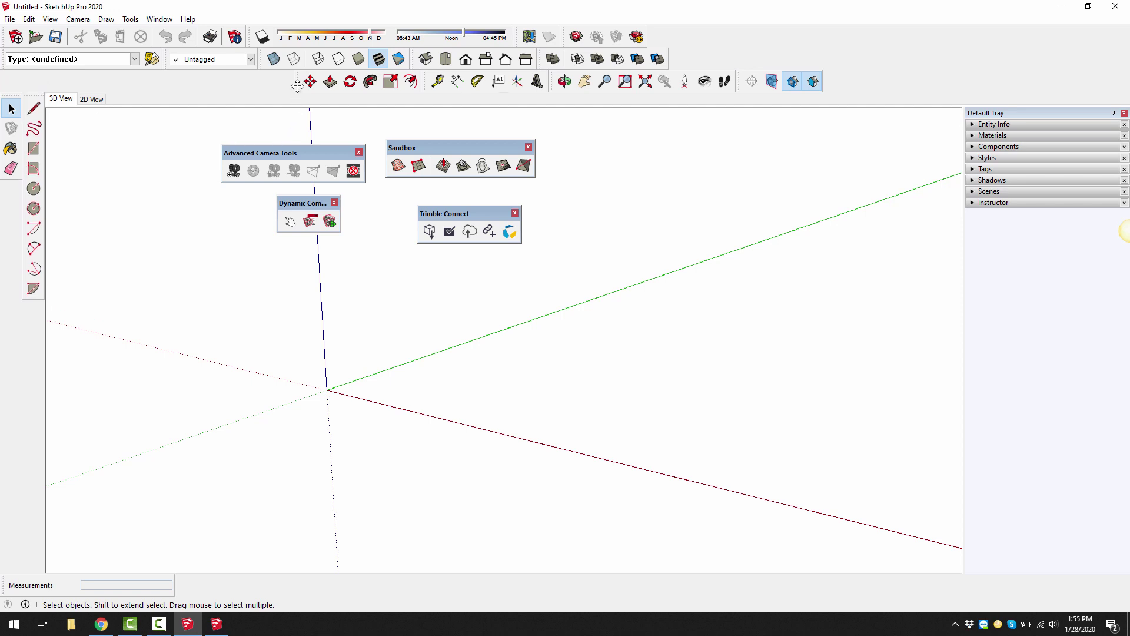
left_click(49, 21)
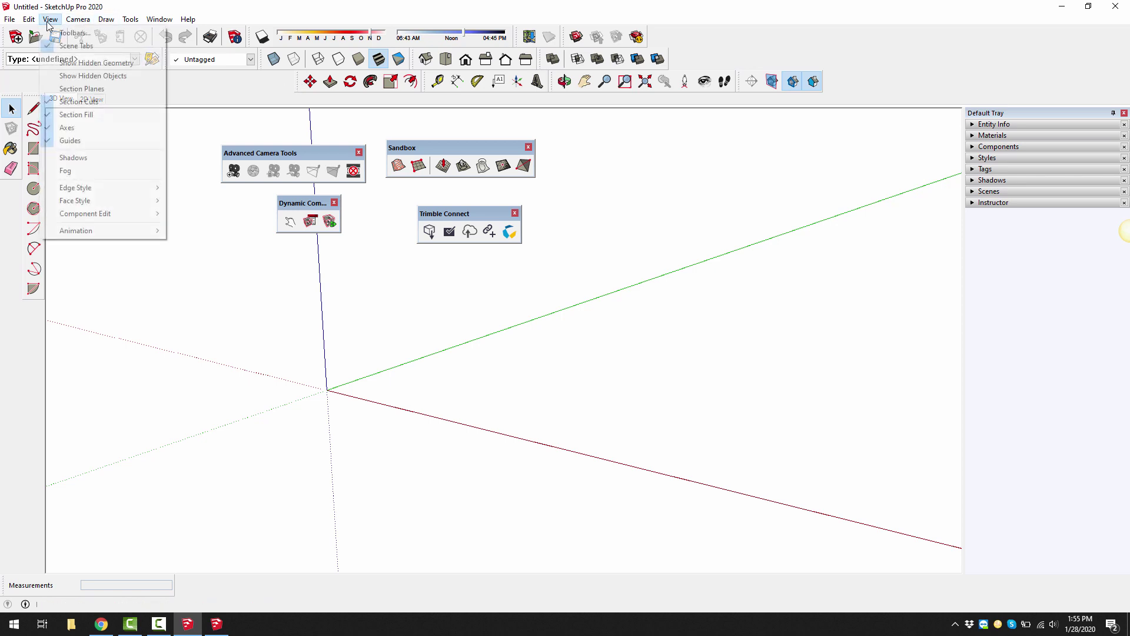
left_click(52, 34)
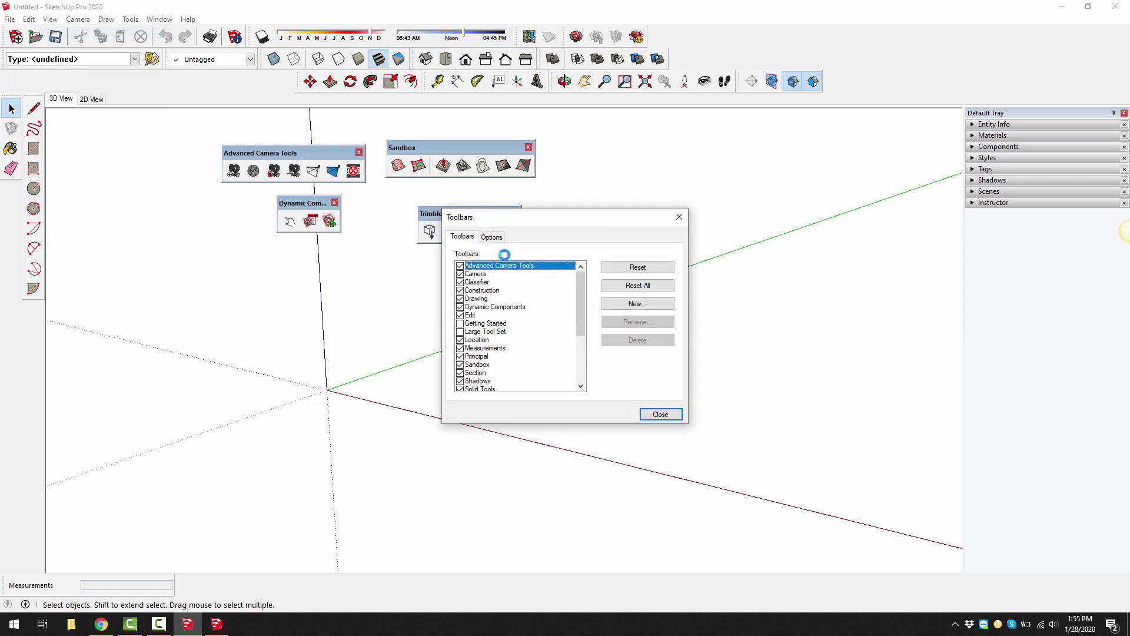
left_click(492, 236)
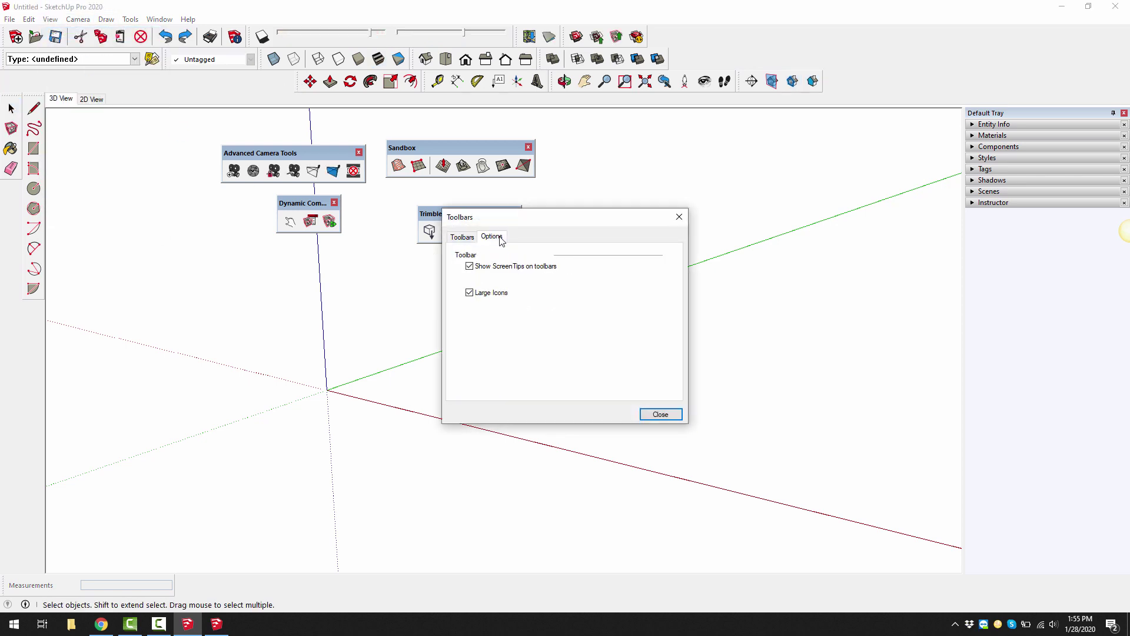
left_click(470, 294)
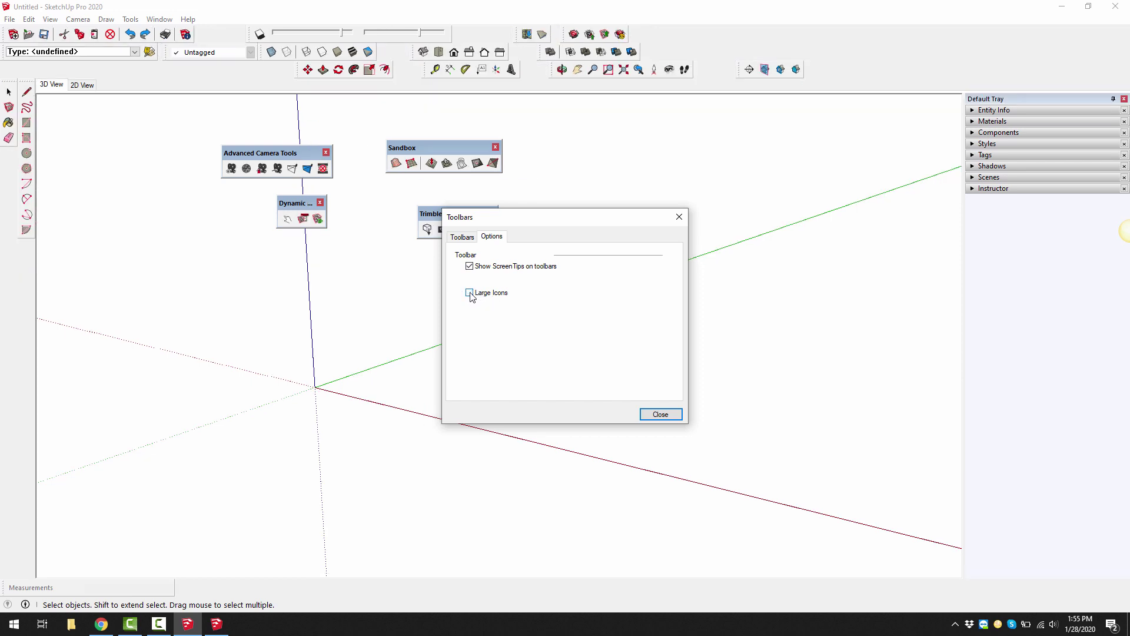
left_click(470, 293)
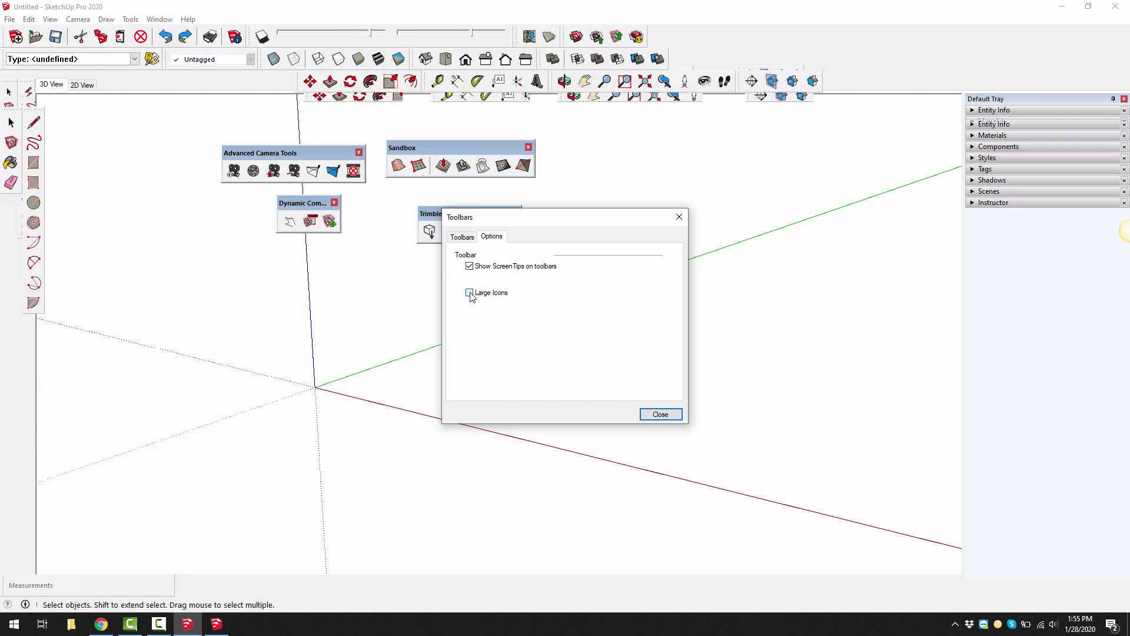
left_click(660, 415)
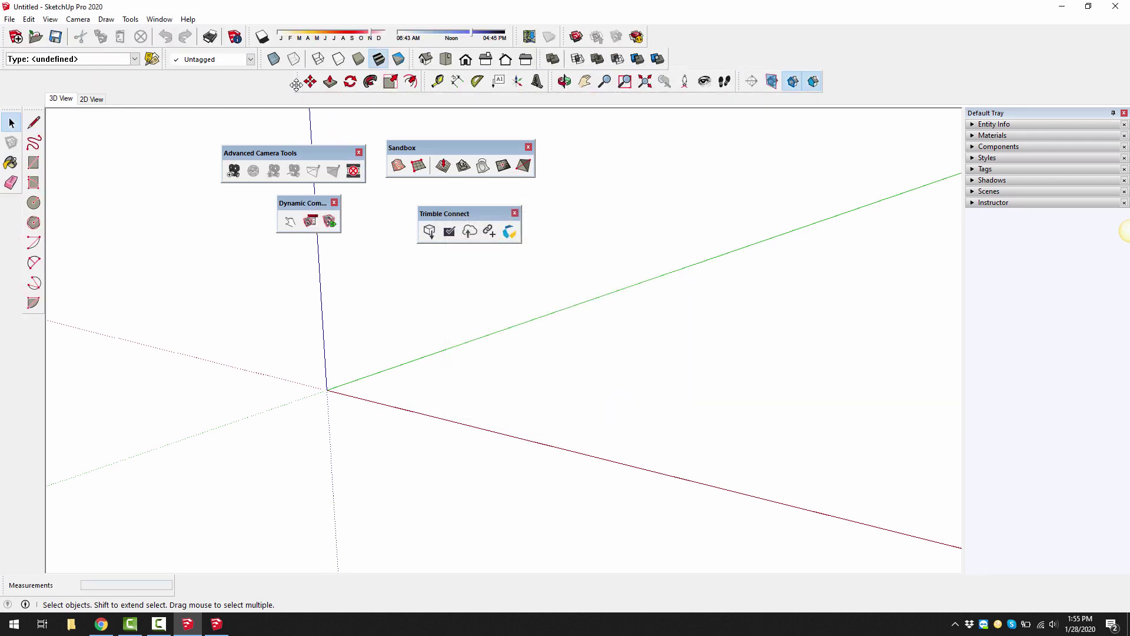
Step: Dock the Edit, Construction and Camera toolbars along the left edge
mouse_move(300, 82)
left_mouse_down()
mouse_move(110, 351)
mouse_move(32, 348)
mouse_move(34, 300)
left_mouse_up()
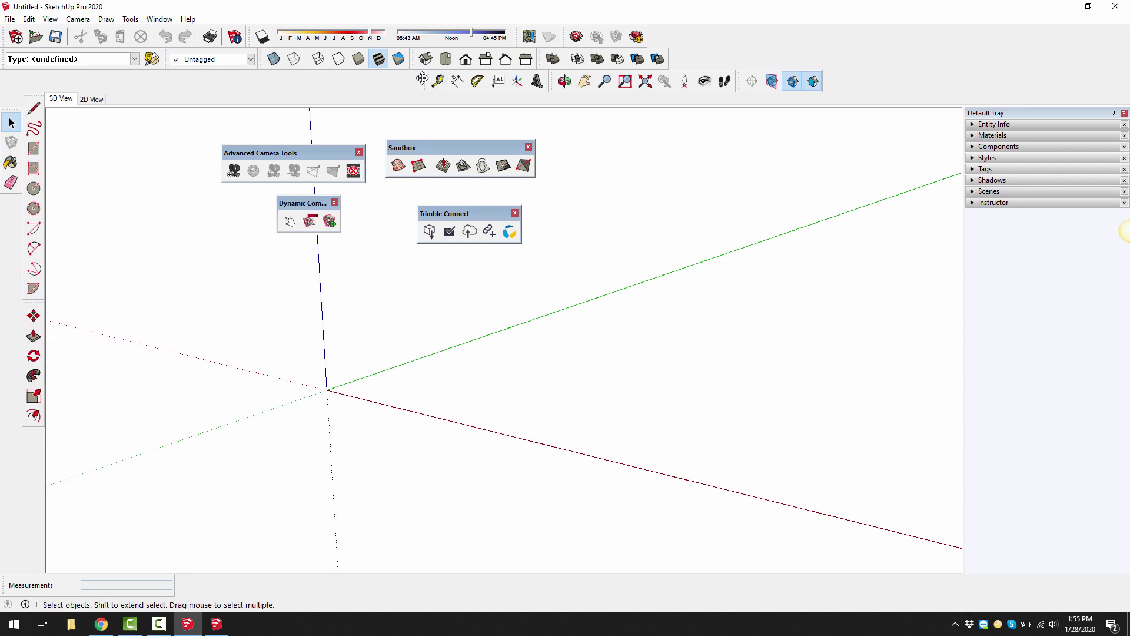
mouse_move(33, 301)
left_mouse_down()
mouse_move(174, 314)
mouse_move(24, 309)
mouse_move(51, 292)
left_mouse_up()
left_click_drag(428, 81, 4, 164)
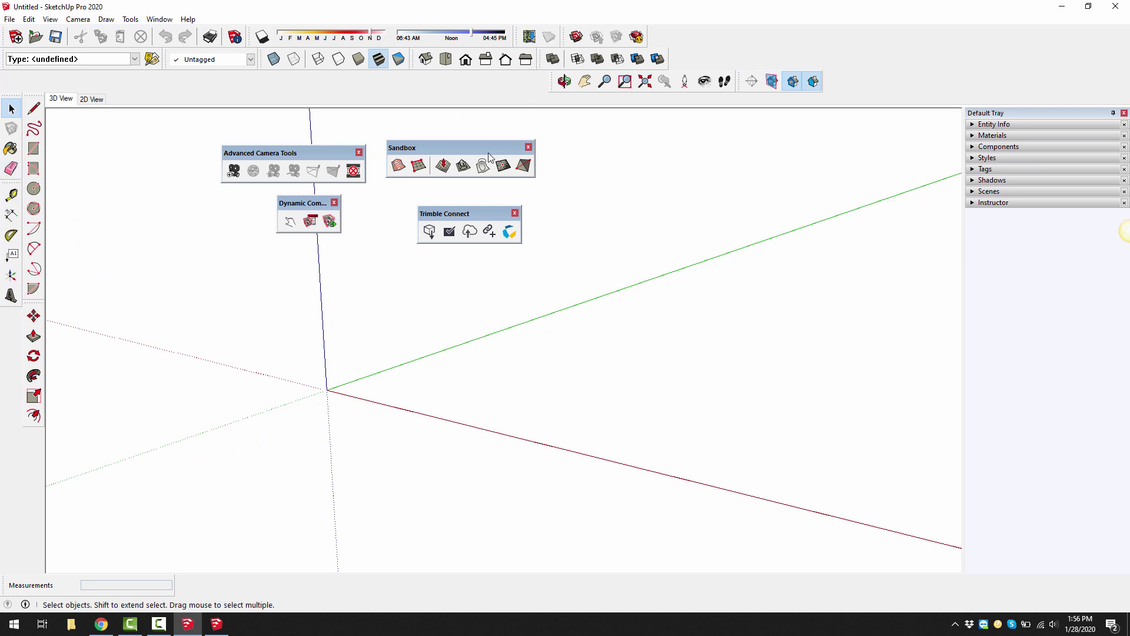
left_click_drag(550, 82, 7, 297)
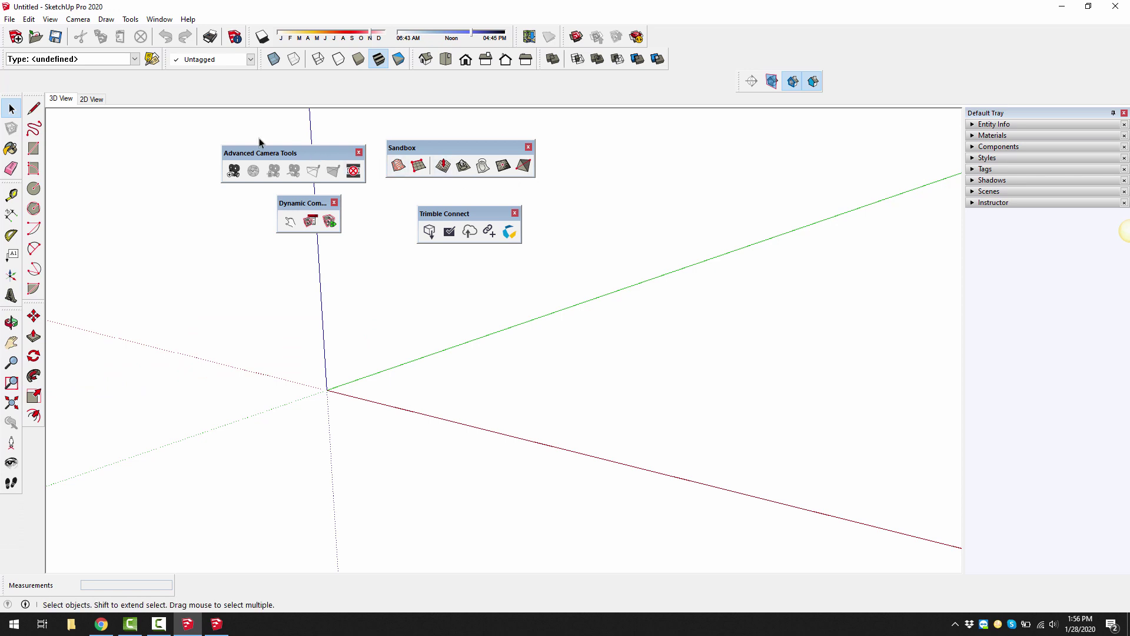
Step: Dock Type, Advanced Camera Tools, Sandbox and Solid Tools at the bottom, and Section on the left
left_click_drag(1, 59, 322, 591)
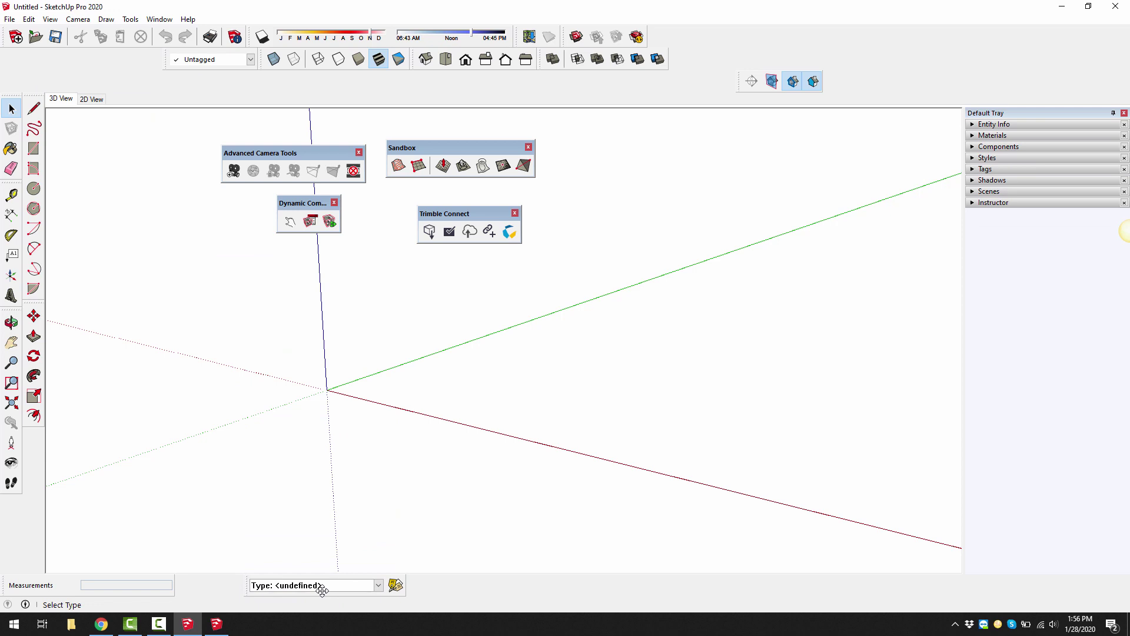
left_click_drag(265, 157, 478, 585)
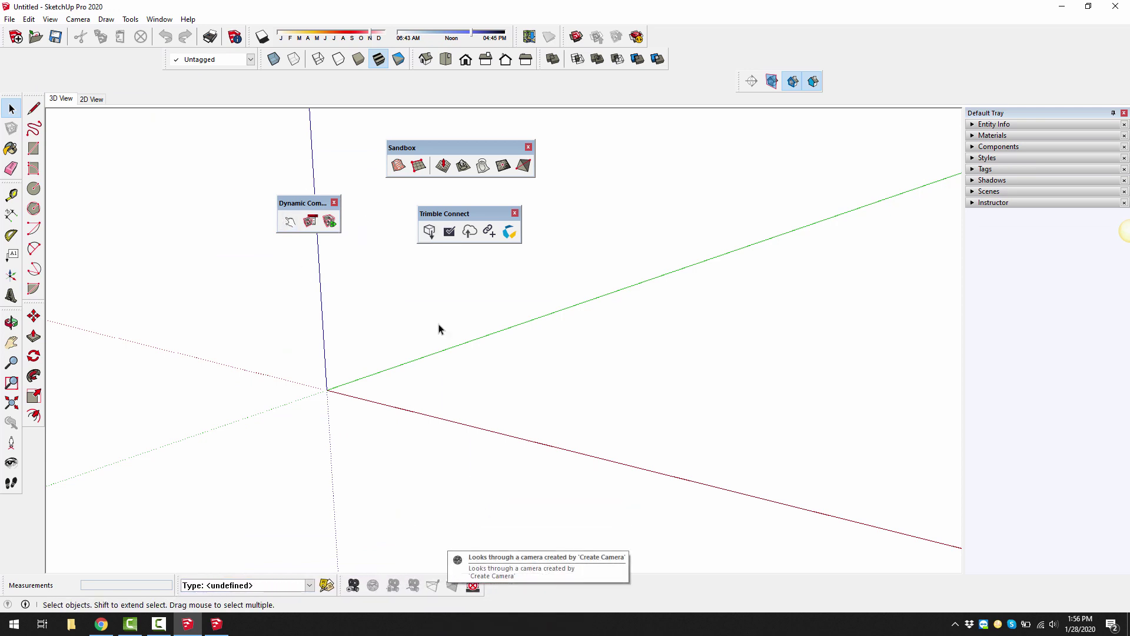
left_click_drag(436, 149, 520, 577)
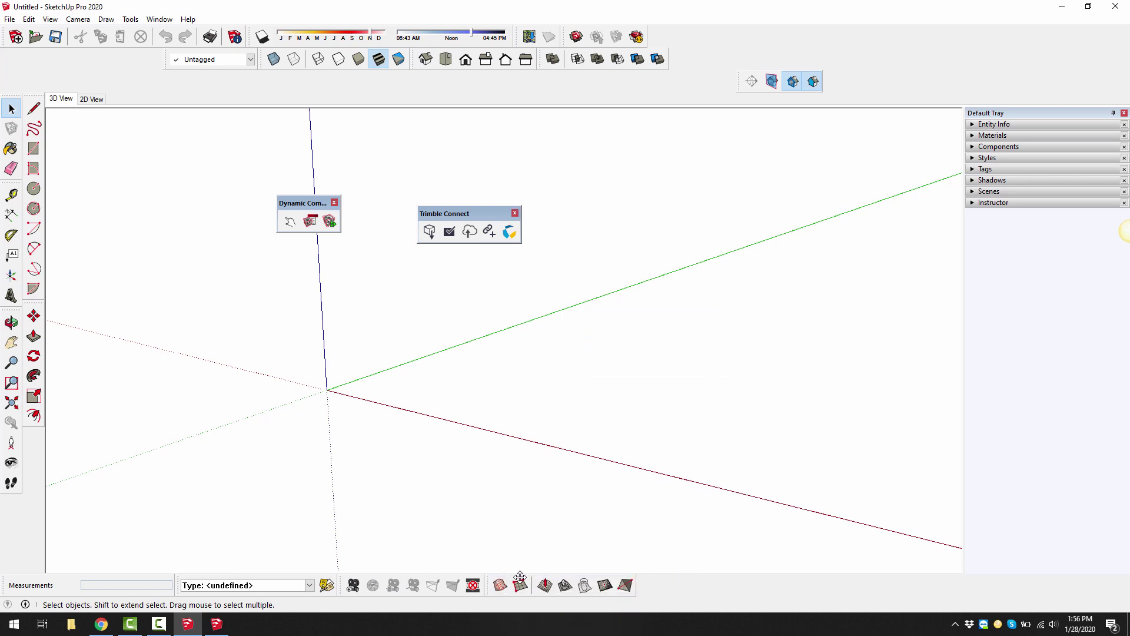
left_click_drag(740, 82, 33, 447)
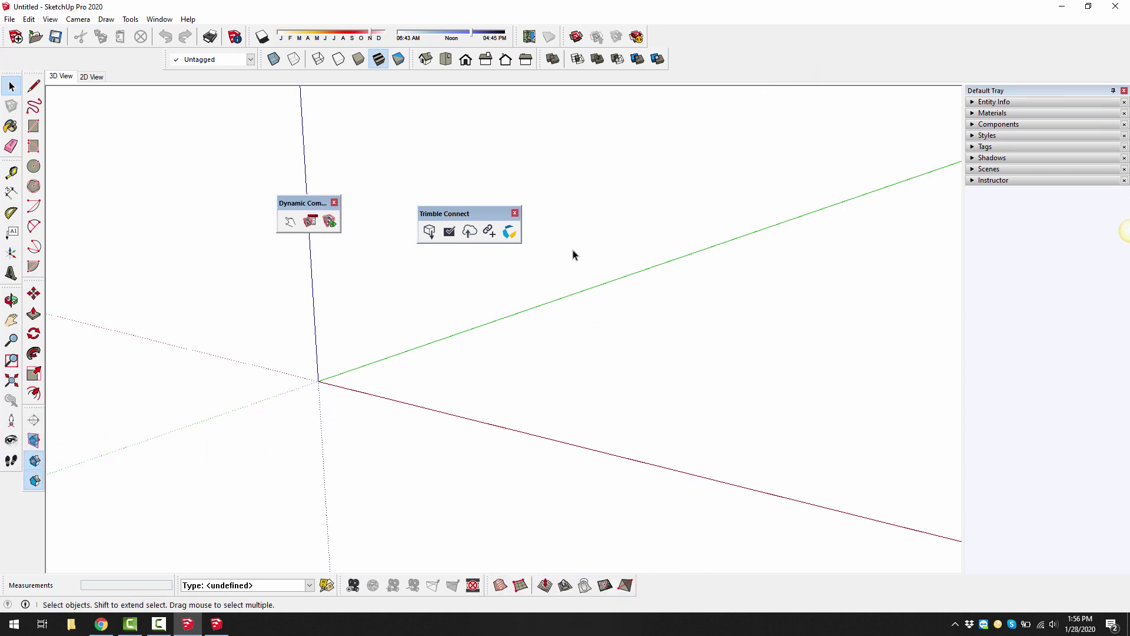
left_click_drag(543, 58, 569, 83)
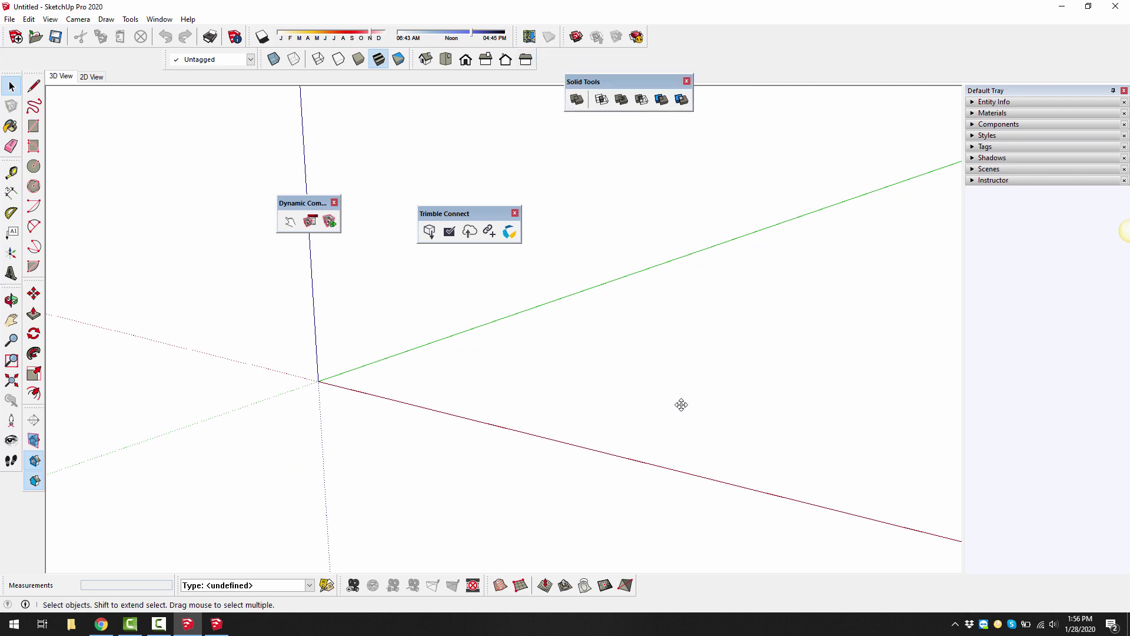
left_click_drag(681, 404, 677, 586)
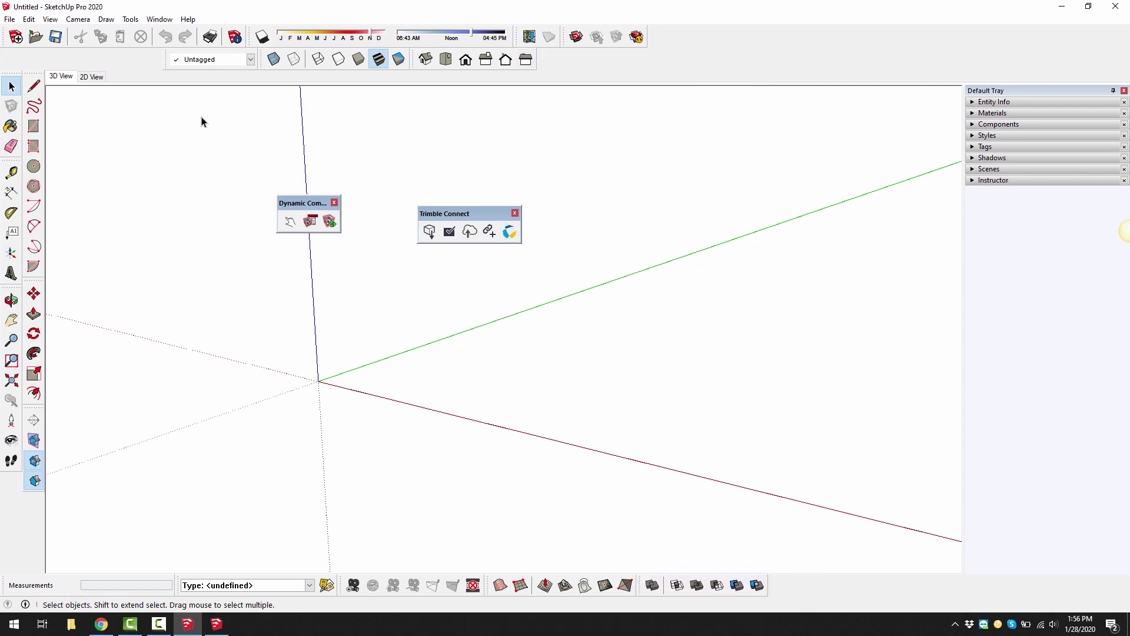
Step: Dock Dynamic Components at the bottom and Tags, Styles, Views, Trimble Connect along the top right
left_click_drag(168, 59, 646, 23)
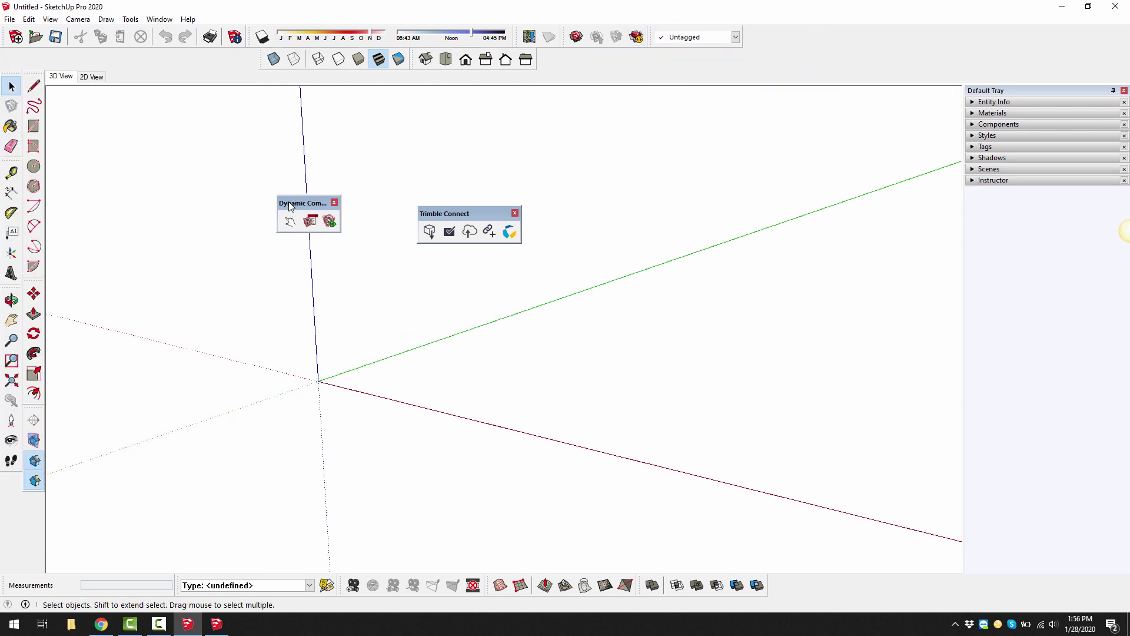
left_click_drag(288, 202, 788, 585)
left_click_drag(452, 219, 758, 206)
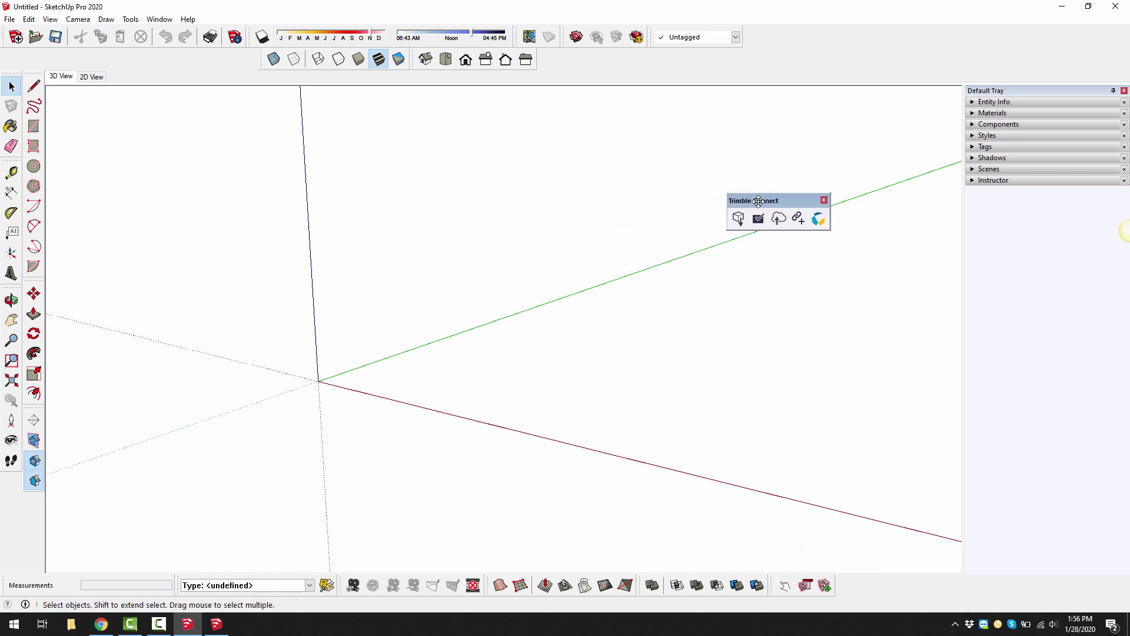
left_click_drag(258, 63, 746, 33)
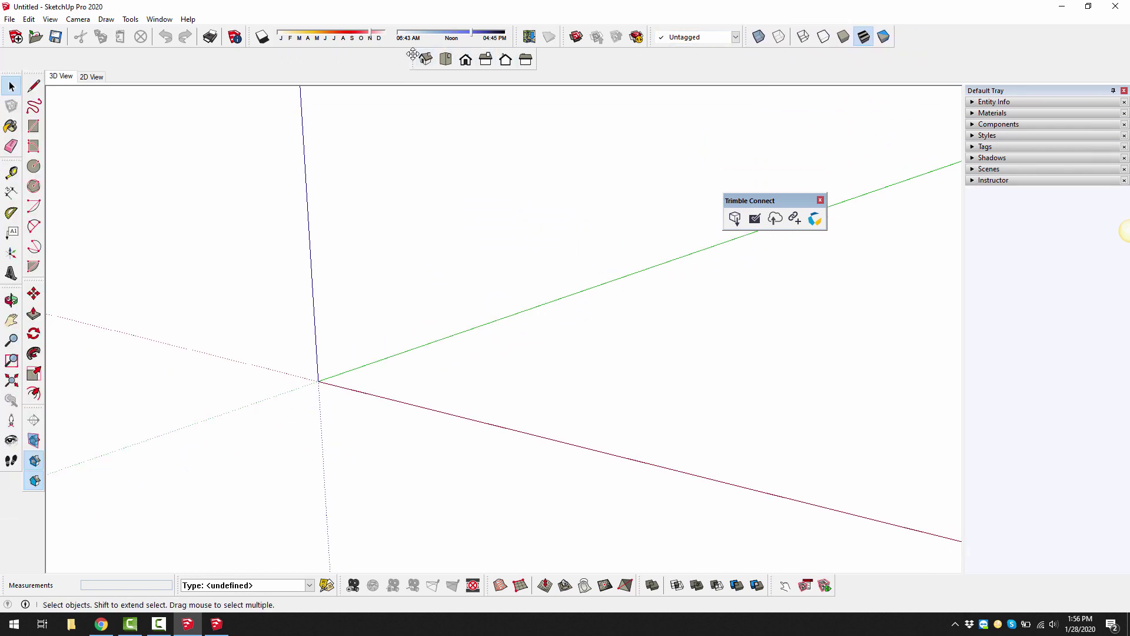
left_click_drag(413, 59, 970, 35)
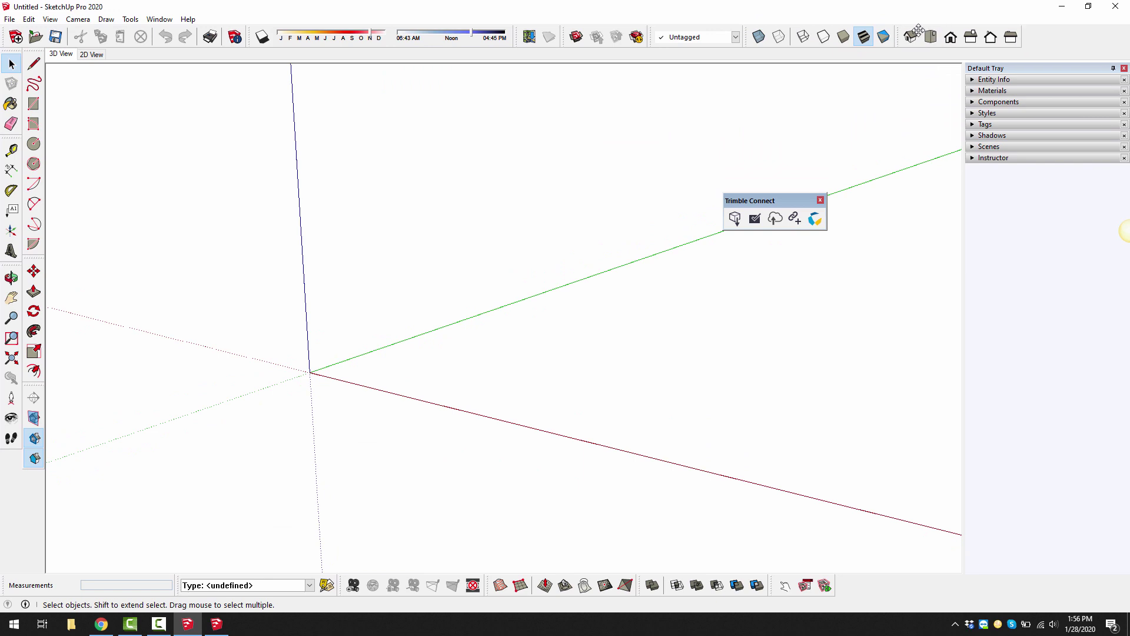
left_click_drag(742, 202, 1032, 26)
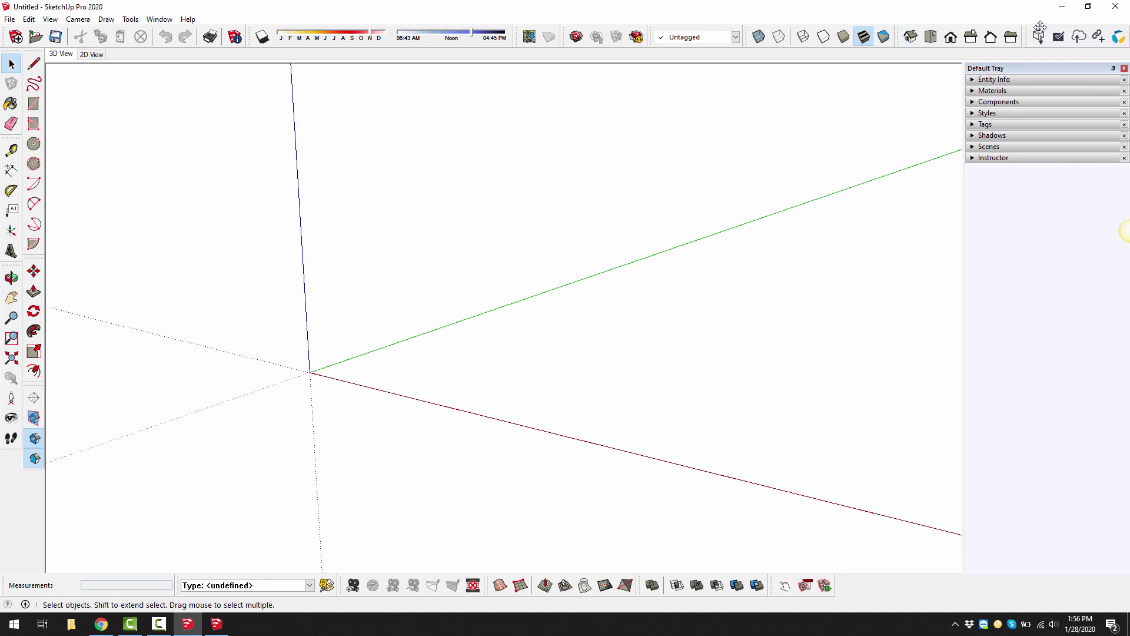